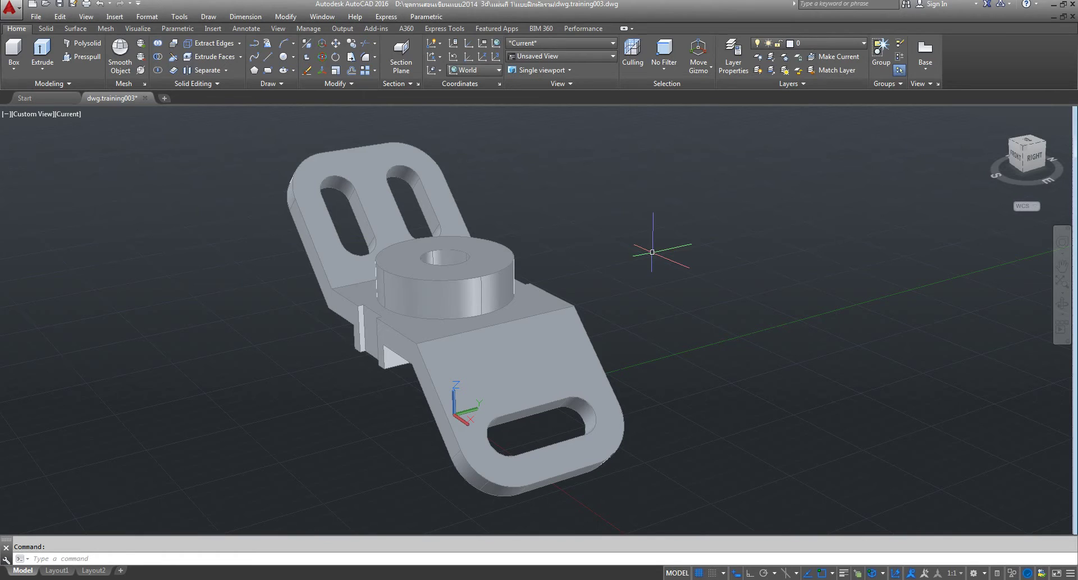
Orbit the bracket to bring the boss and lower slot forward, ending on an oblique view.
{"action": "middle_click_drag", "start_coordinate": [522, 301], "coordinate": [546, 304]}
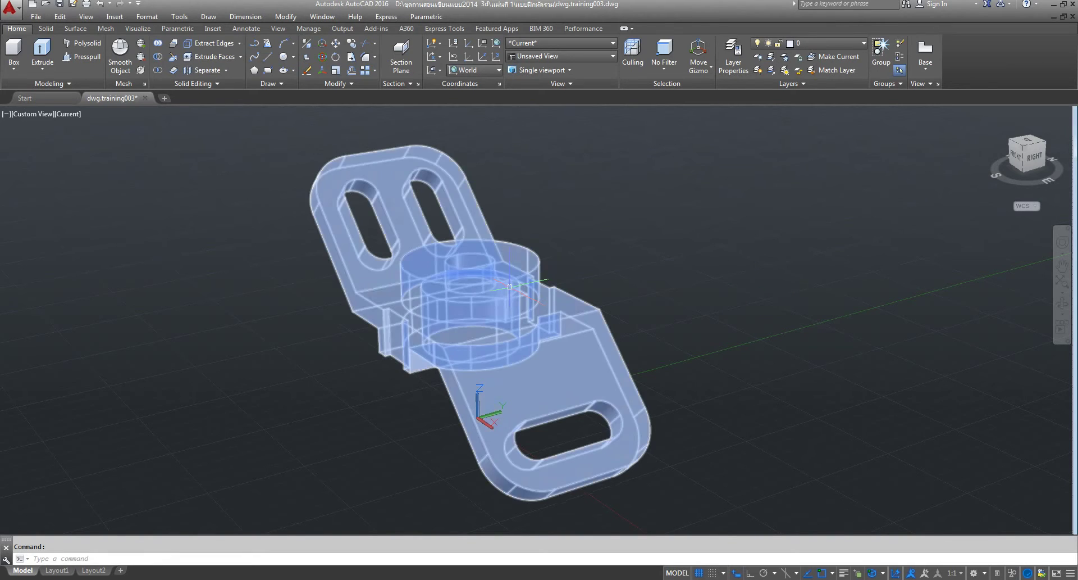
{"action": "left_click", "coordinate": [1062, 305]}
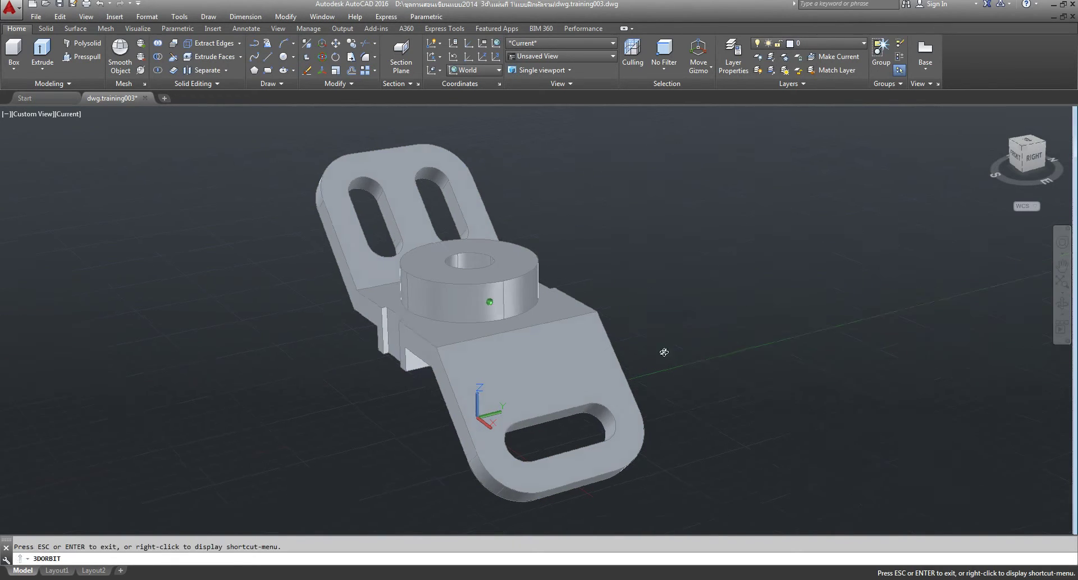
{"action": "mouse_move", "coordinate": [662, 351]}
{"action": "left_mouse_down"}
{"action": "mouse_move", "coordinate": [588, 317]}
{"action": "mouse_move", "coordinate": [621, 366]}
{"action": "mouse_move", "coordinate": [405, 354]}
{"action": "left_mouse_up"}
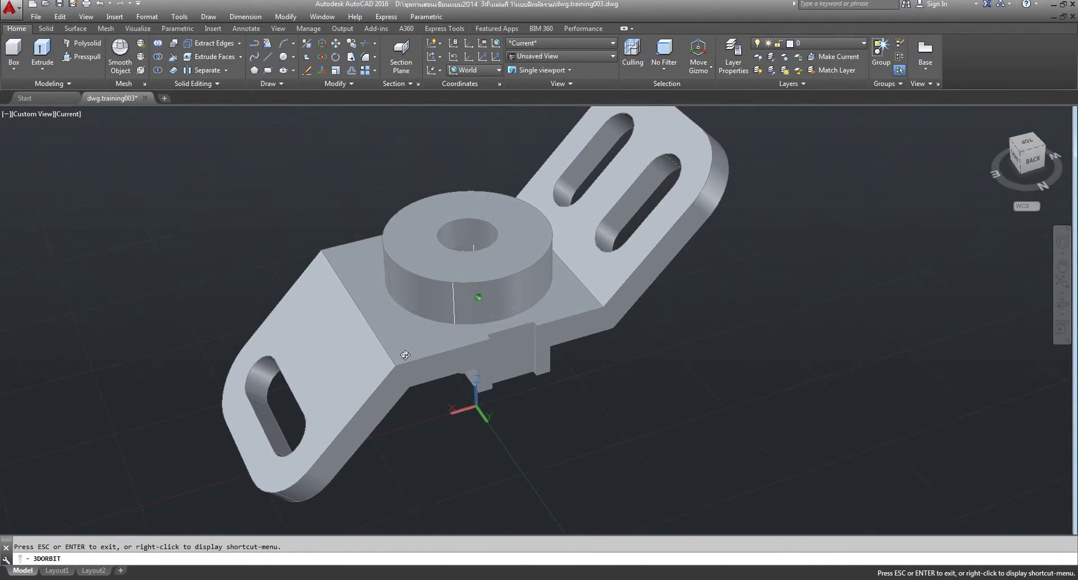
{"action": "mouse_move", "coordinate": [528, 480]}
{"action": "left_mouse_down"}
{"action": "mouse_move", "coordinate": [505, 342]}
{"action": "mouse_move", "coordinate": [629, 352]}
{"action": "mouse_move", "coordinate": [560, 309]}
{"action": "mouse_move", "coordinate": [510, 361]}
{"action": "mouse_move", "coordinate": [606, 369]}
{"action": "mouse_move", "coordinate": [479, 368]}
{"action": "mouse_move", "coordinate": [480, 381]}
{"action": "left_mouse_up"}
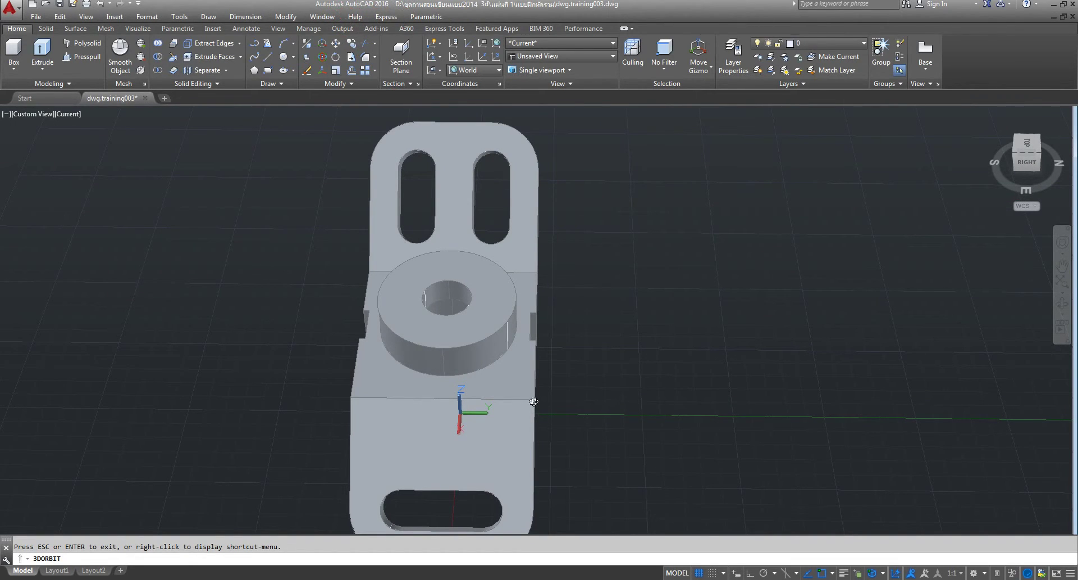
{"action": "left_click_drag", "start_coordinate": [534, 401], "coordinate": [569, 376]}
{"action": "right_click", "coordinate": [707, 284]}
{"action": "left_click", "coordinate": [711, 287]}
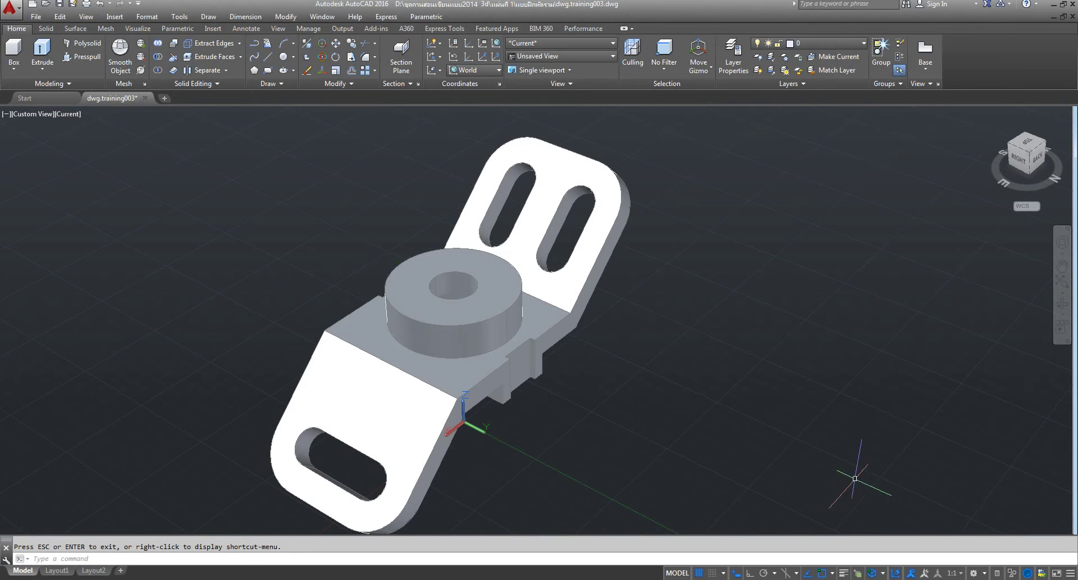
{"action": "left_click", "coordinate": [984, 573]}
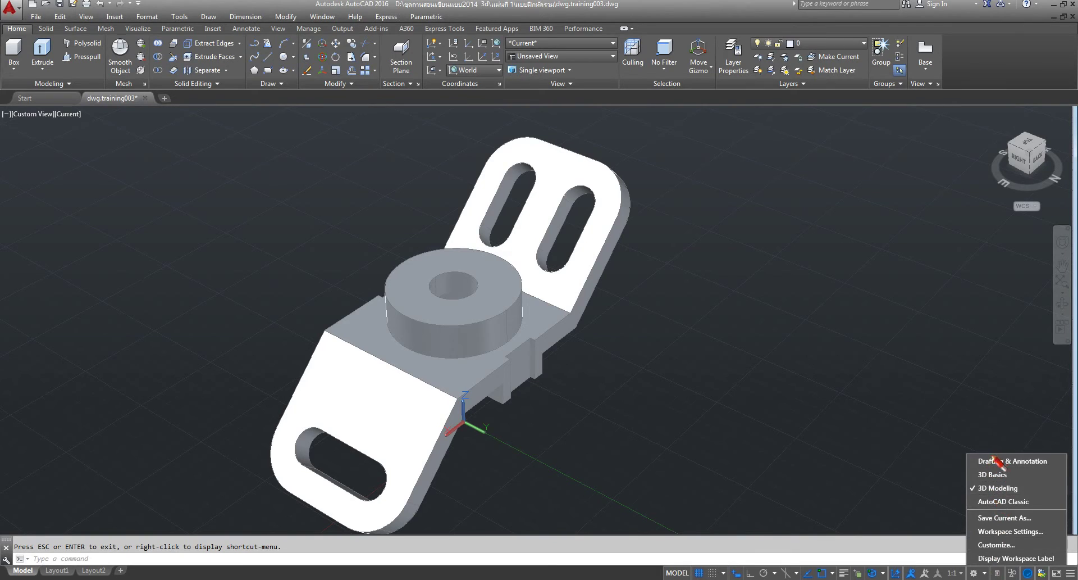
{"action": "left_click", "coordinate": [652, 376]}
{"action": "left_click_drag", "start_coordinate": [614, 337], "coordinate": [639, 330]}
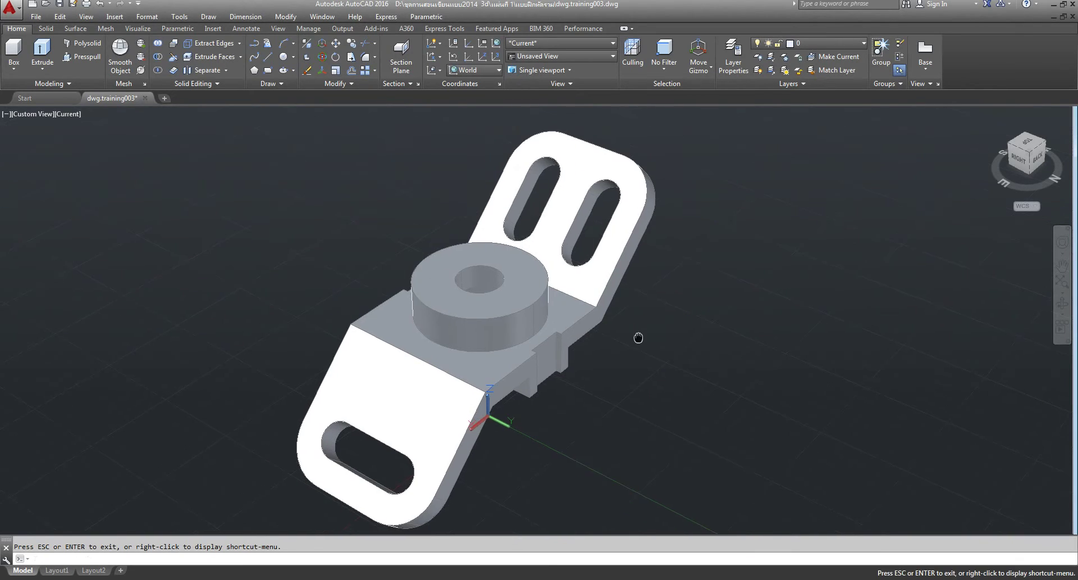
{"action": "key", "text": "Escape"}
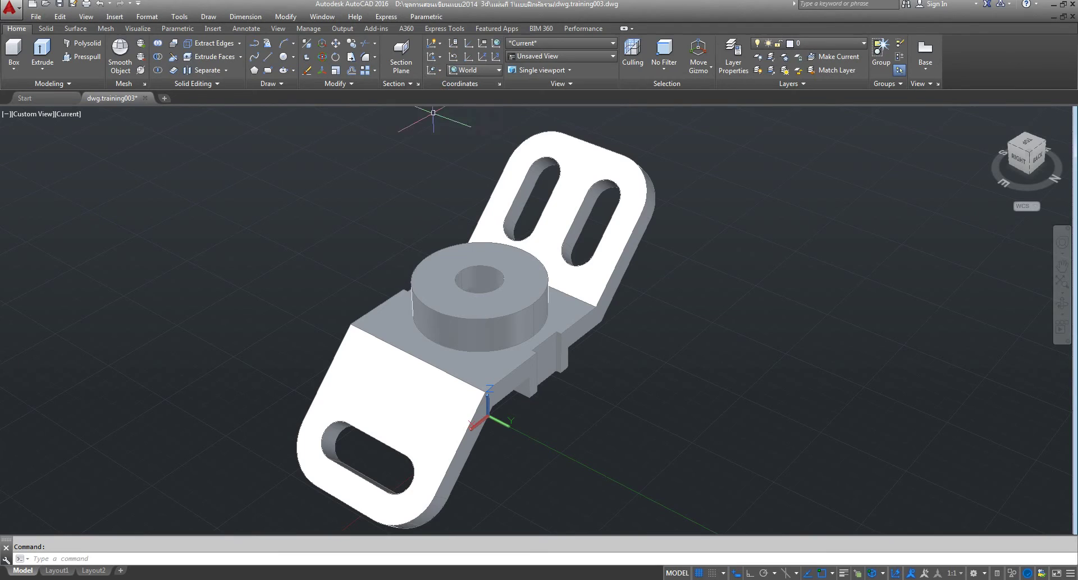
{"action": "left_click", "coordinate": [440, 70]}
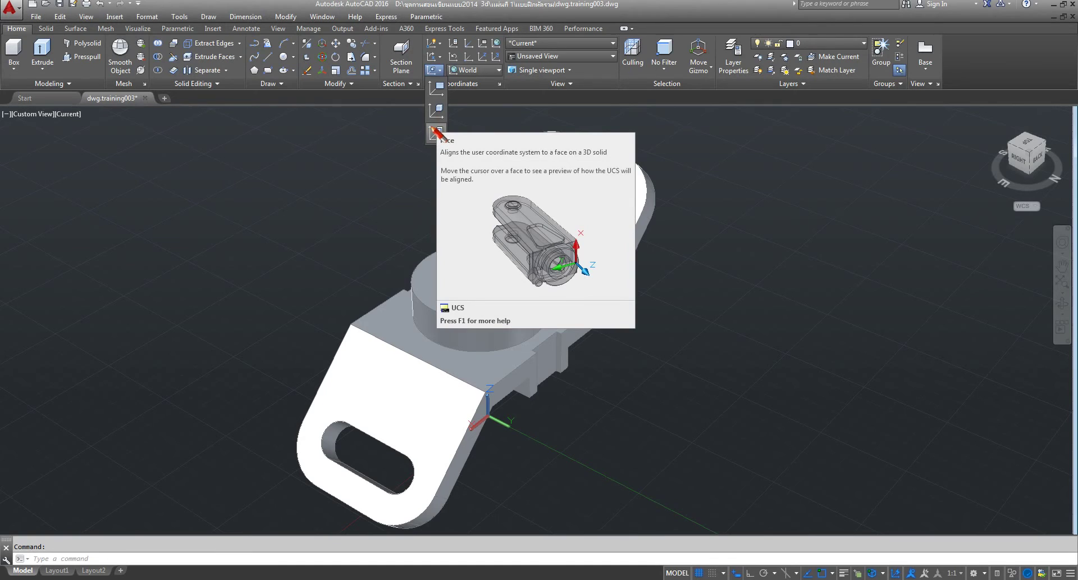
{"action": "left_click", "coordinate": [436, 132]}
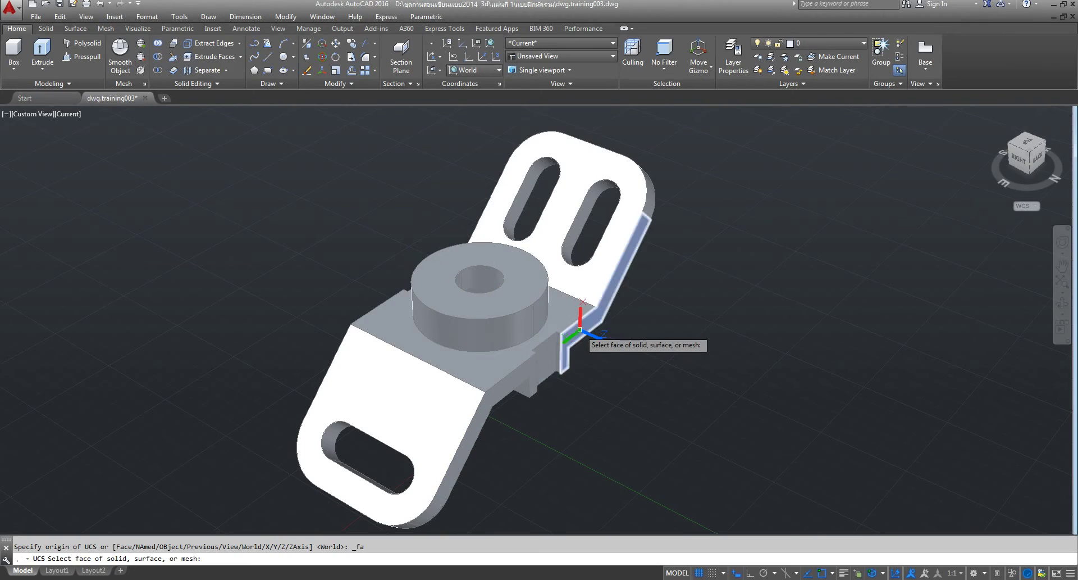
{"action": "key", "text": "Escape"}
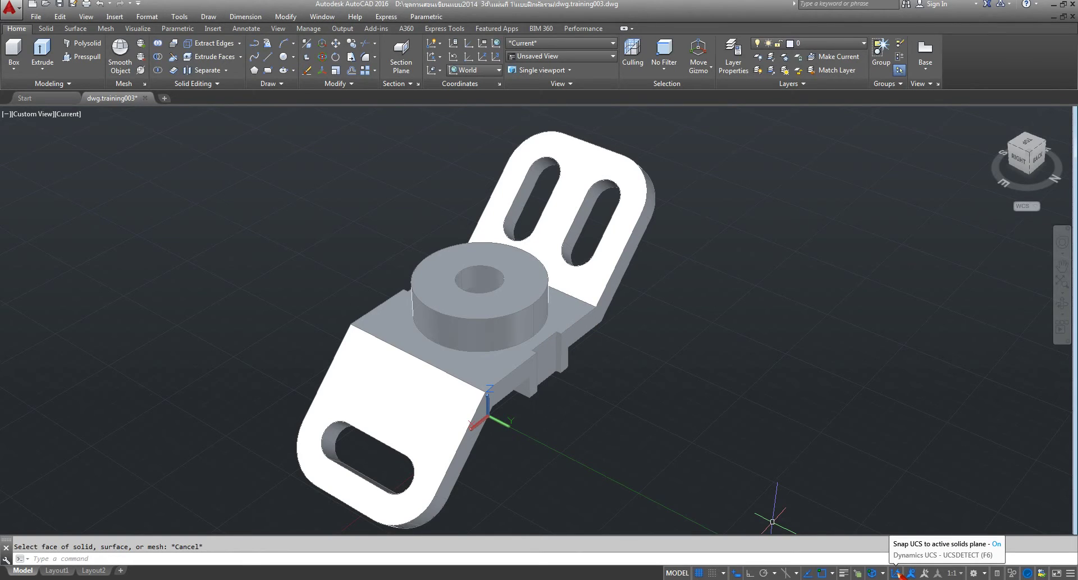
Start a Cylinder solid from the primitives list, then cancel it.
{"action": "left_click", "coordinate": [13, 67]}
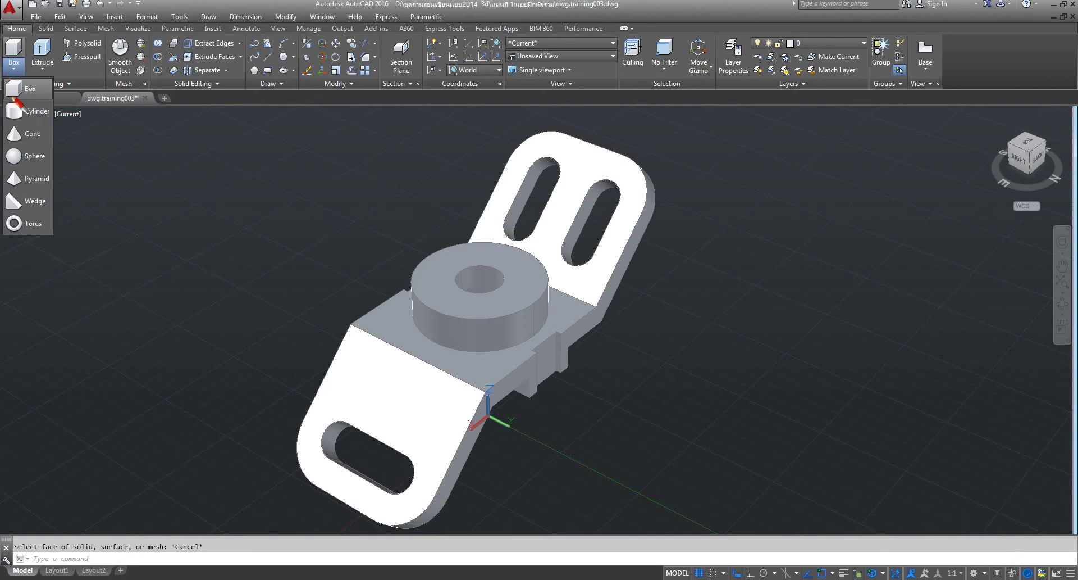
{"action": "left_click", "coordinate": [22, 113]}
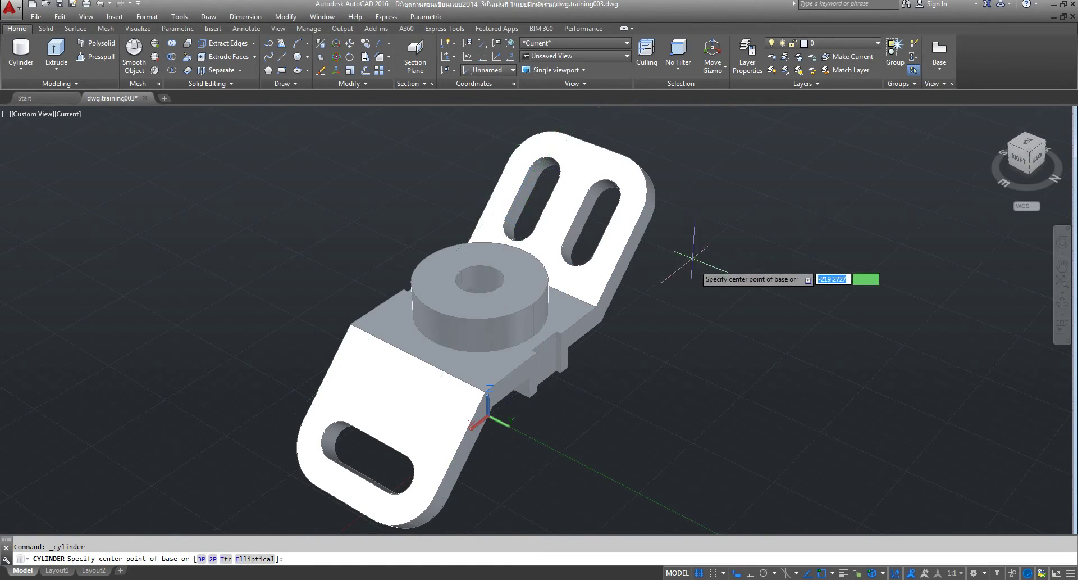
{"action": "key", "text": "Escape"}
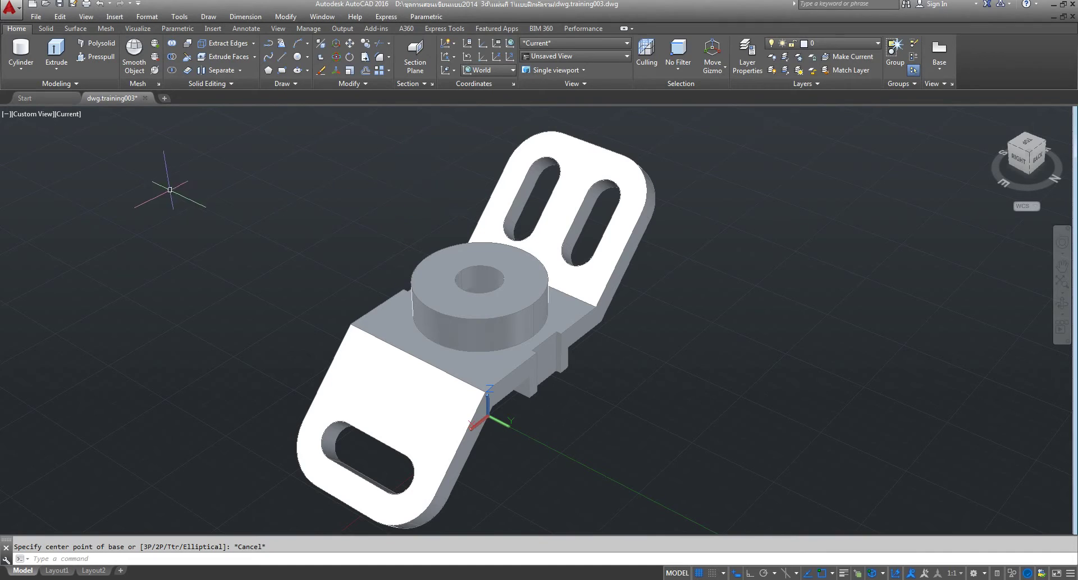
Switch the viewport to Parallel projection and the SE Isometric preset view.
{"action": "left_click", "coordinate": [32, 114]}
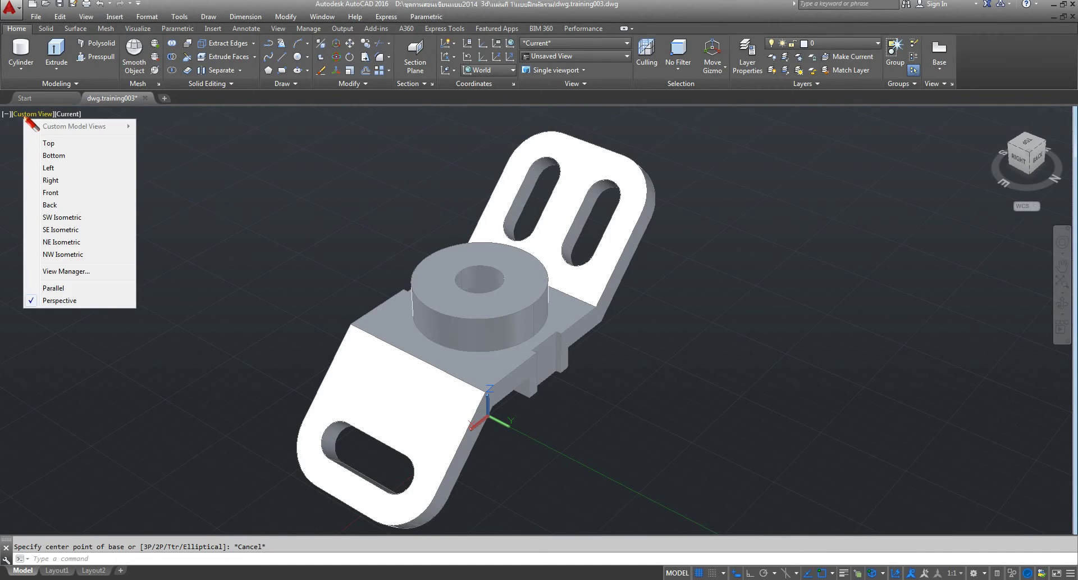
{"action": "left_click", "coordinate": [58, 290]}
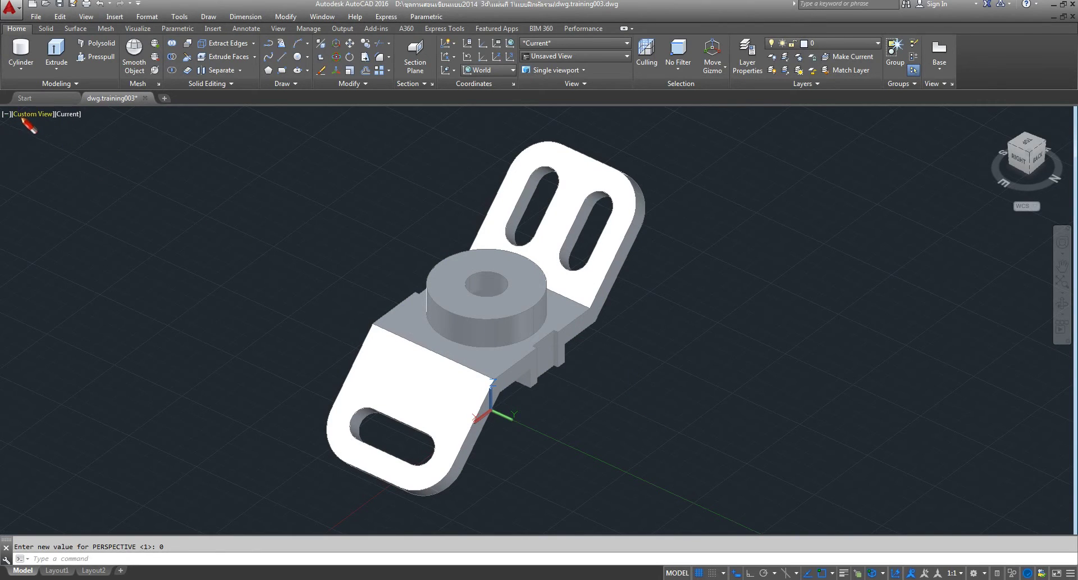
{"action": "left_click", "coordinate": [33, 114]}
{"action": "left_click", "coordinate": [65, 247]}
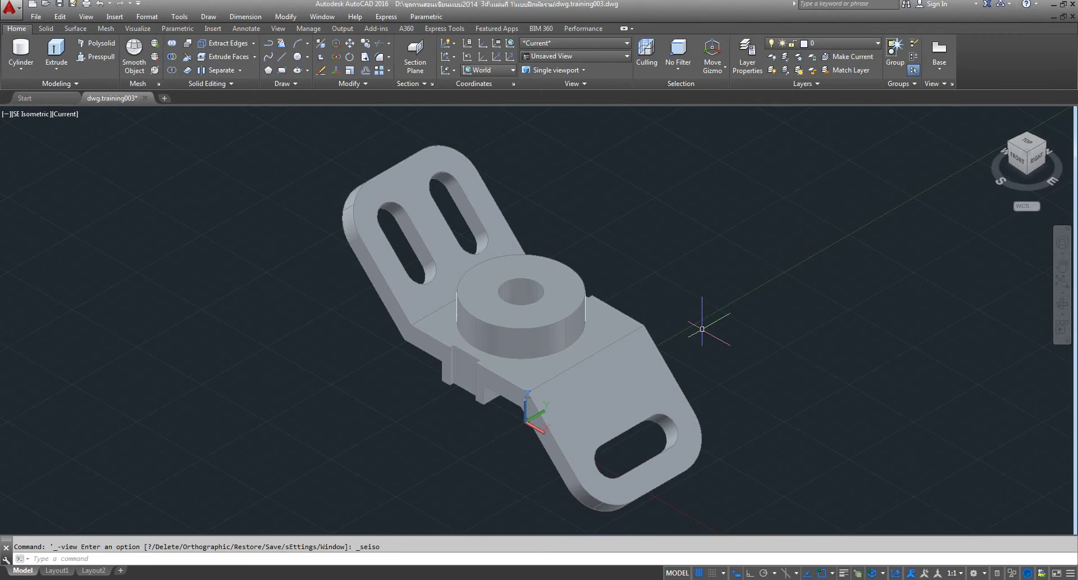
Align the UCS to the top face of the lower slotted tab with UCS Face.
{"action": "middle_click_drag", "start_coordinate": [579, 410], "coordinate": [505, 315]}
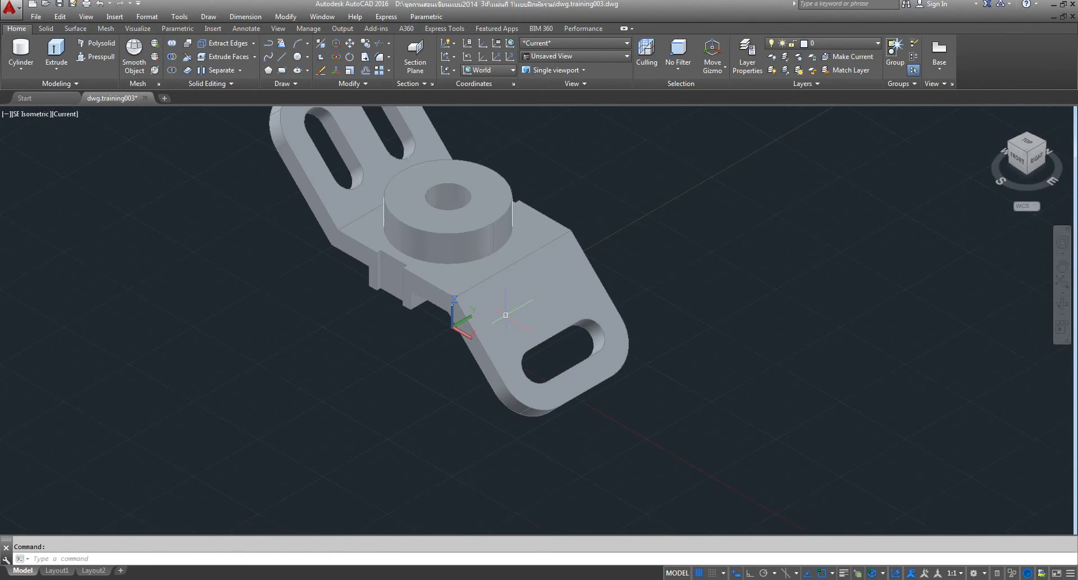
{"action": "scroll", "coordinate": [505, 315], "scroll_direction": "up", "scroll_amount": 2}
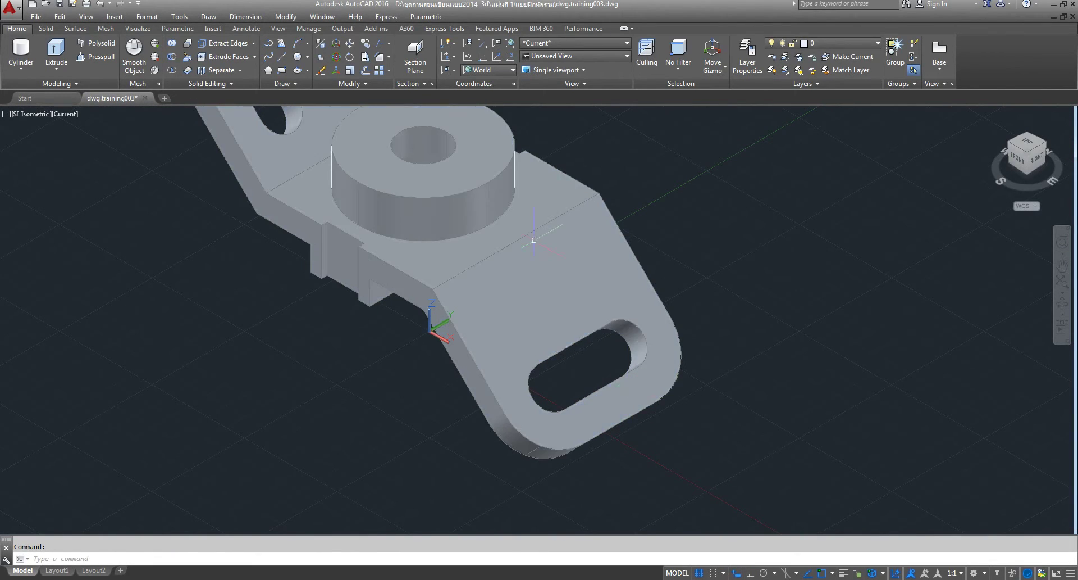
{"action": "middle_click_drag", "start_coordinate": [747, 312], "coordinate": [739, 358]}
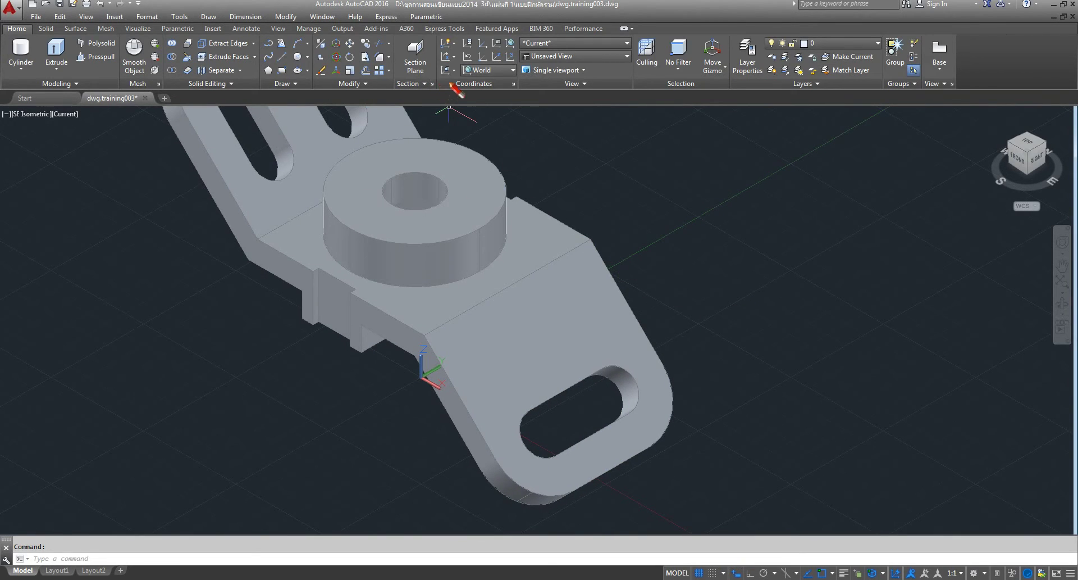
{"action": "left_click", "coordinate": [454, 71]}
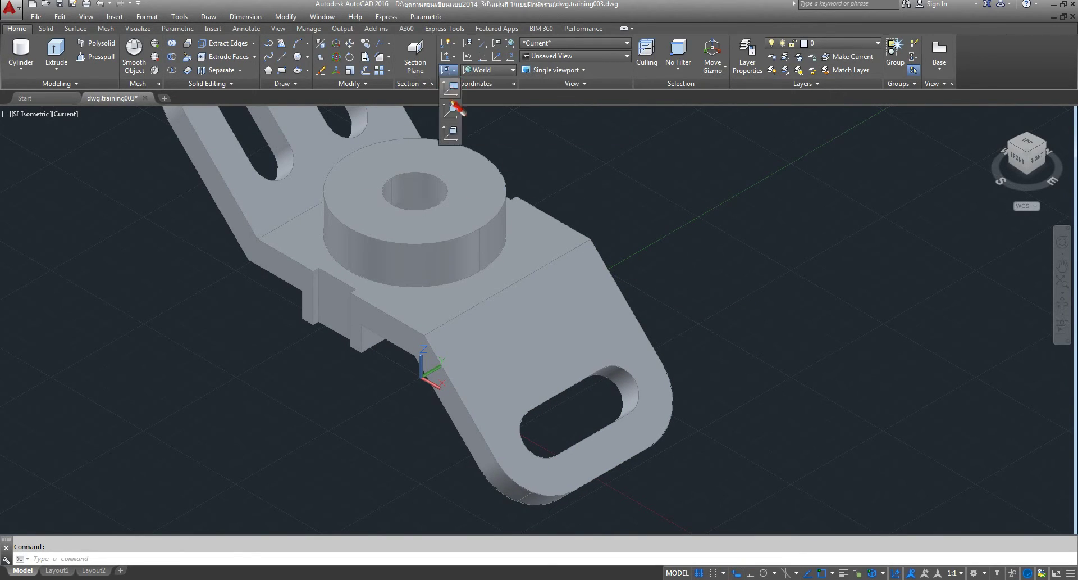
{"action": "left_click", "coordinate": [451, 139]}
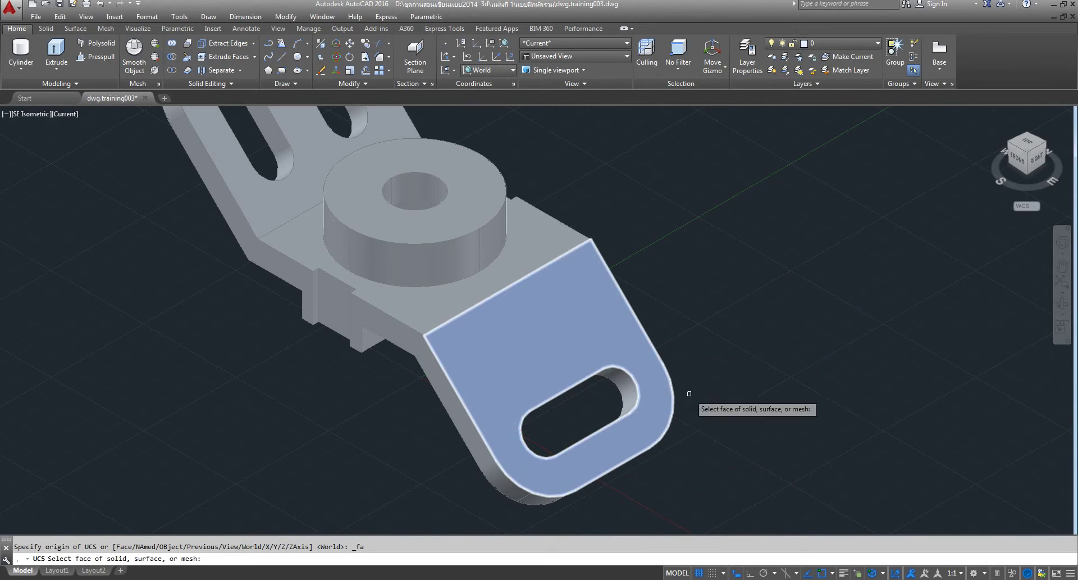
{"action": "left_click", "coordinate": [534, 331]}
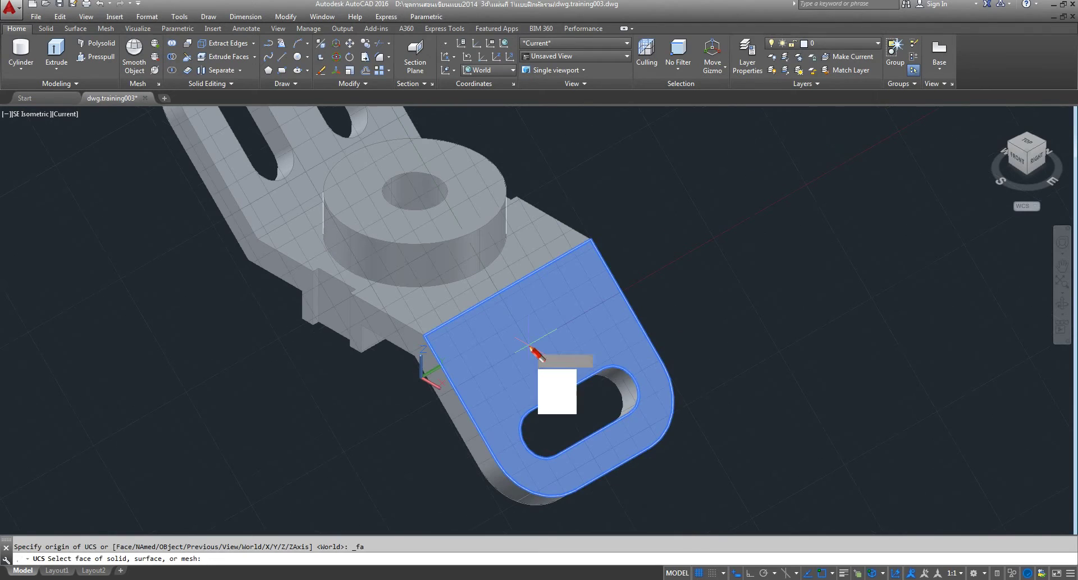
{"action": "left_click", "coordinate": [558, 375]}
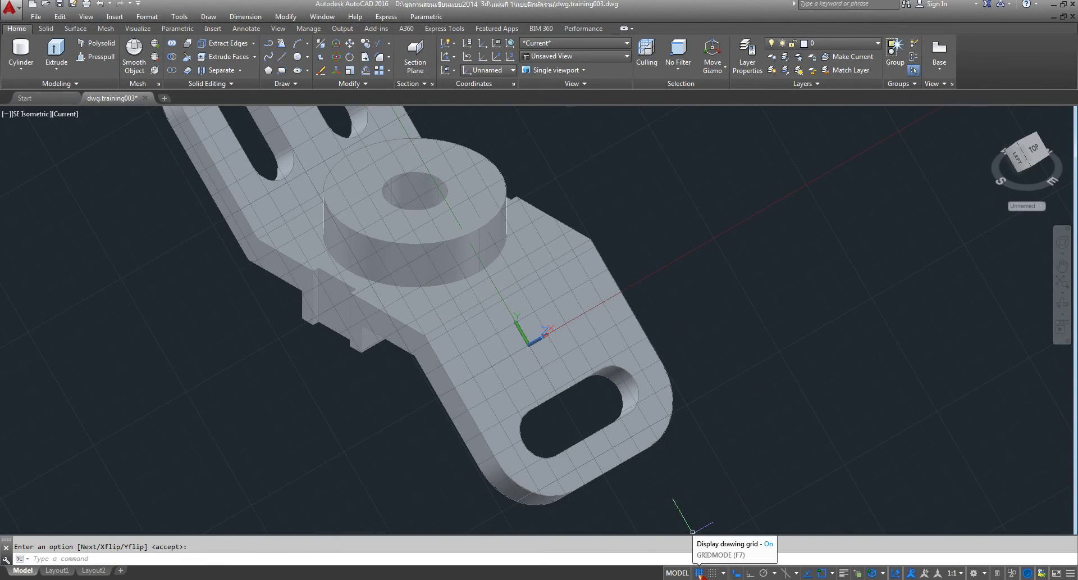
Turn the drawing grid off, then select and deselect the bracket.
{"action": "left_click", "coordinate": [700, 572]}
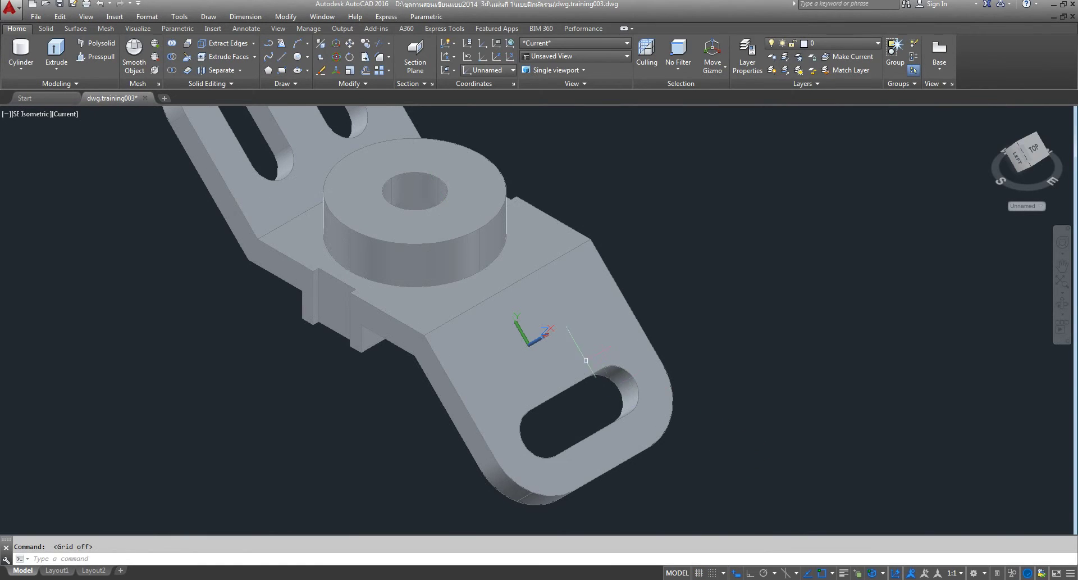
{"action": "left_click", "coordinate": [548, 351]}
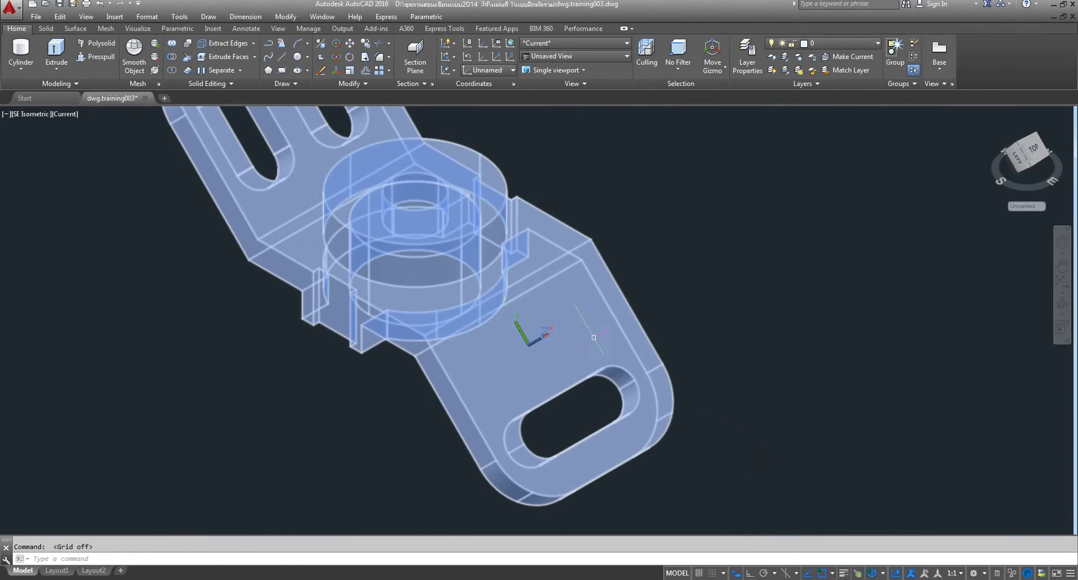
{"action": "key", "text": "Escape"}
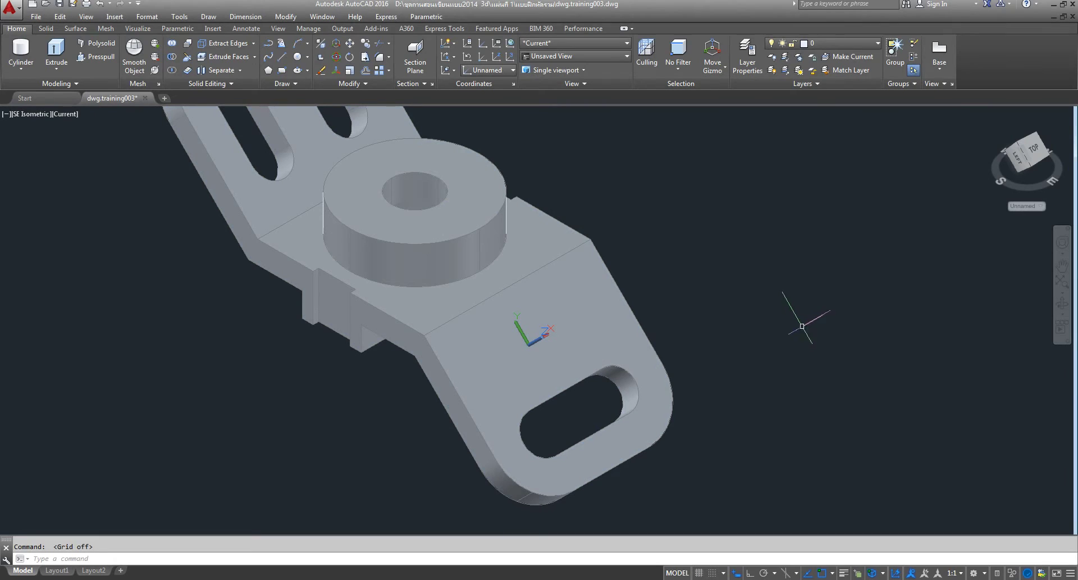
{"action": "left_click", "coordinate": [246, 29]}
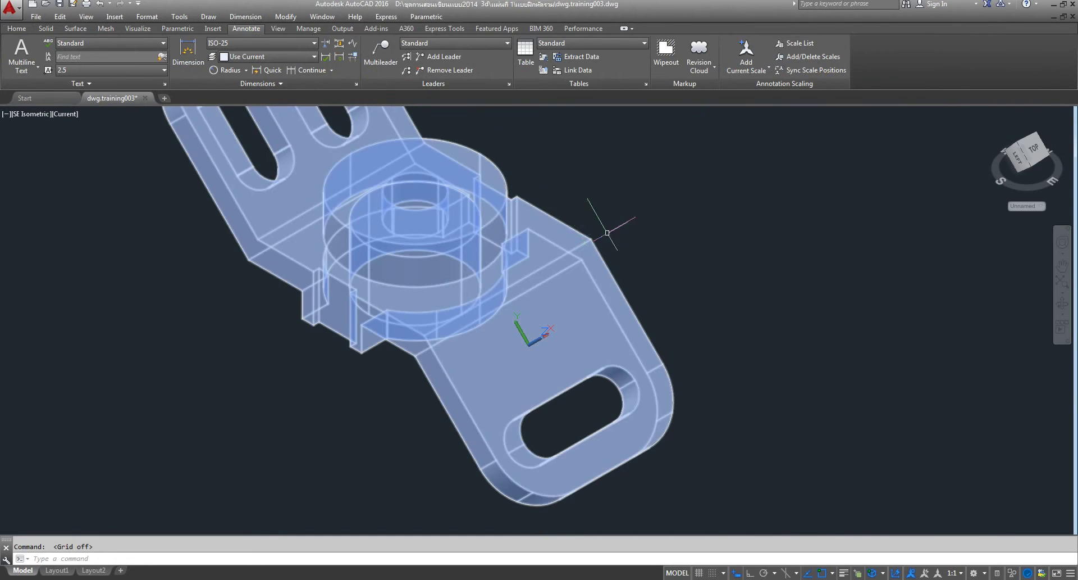
{"action": "left_click", "coordinate": [245, 70]}
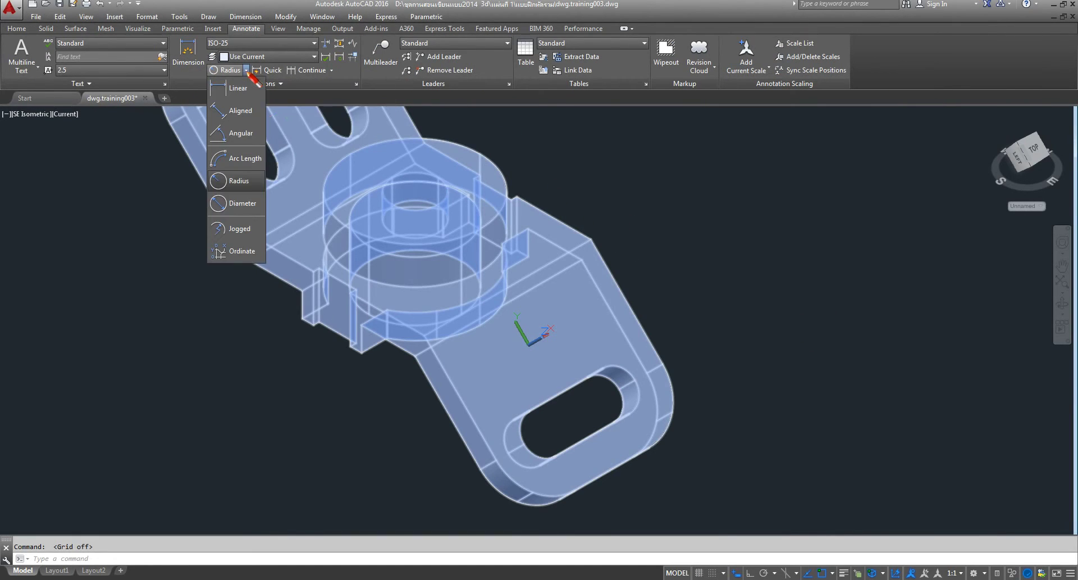
{"action": "left_click", "coordinate": [250, 97]}
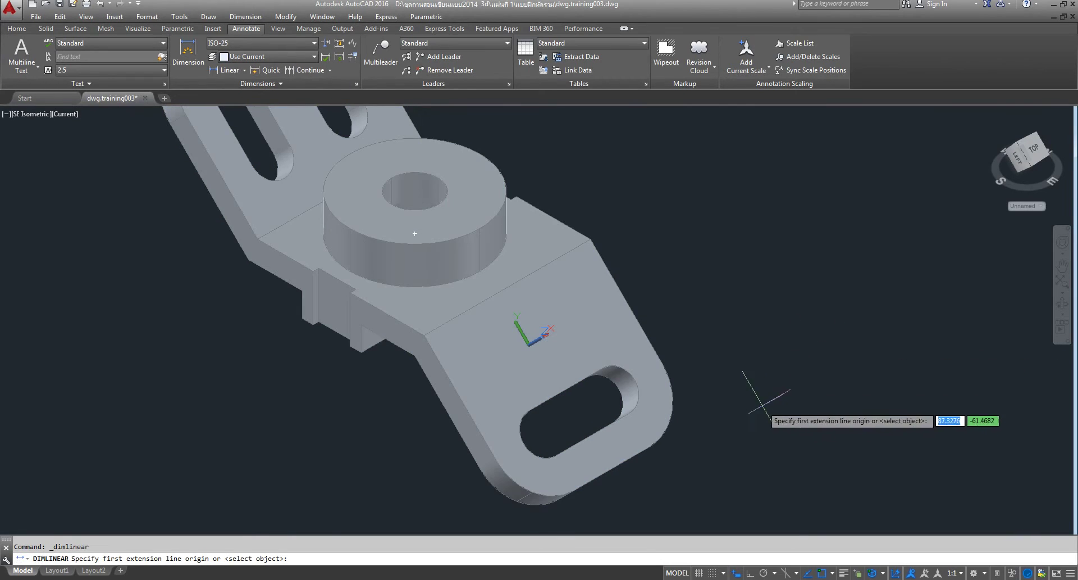
{"action": "scroll", "coordinate": [691, 444], "scroll_direction": "up", "scroll_amount": 2}
{"action": "middle_click_drag", "start_coordinate": [691, 440], "coordinate": [674, 371]}
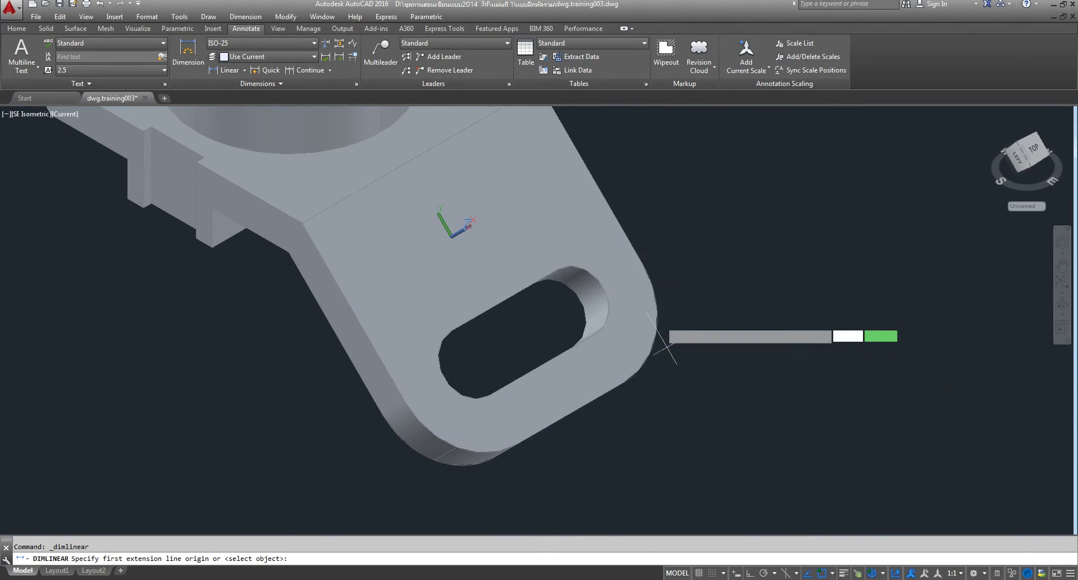
{"action": "middle_click_drag", "start_coordinate": [621, 229], "coordinate": [615, 288]}
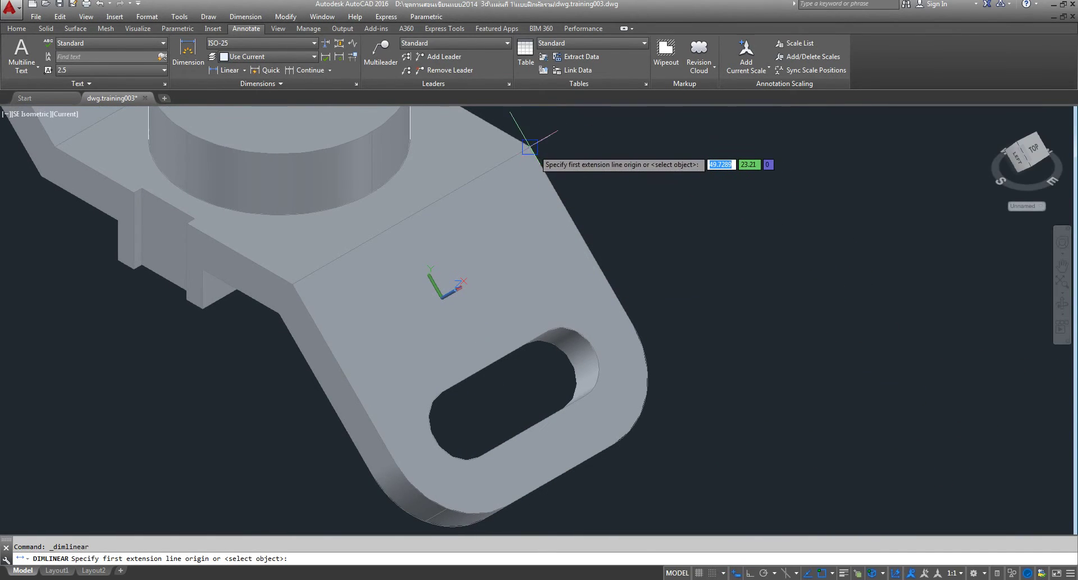
{"action": "left_click", "coordinate": [530, 148]}
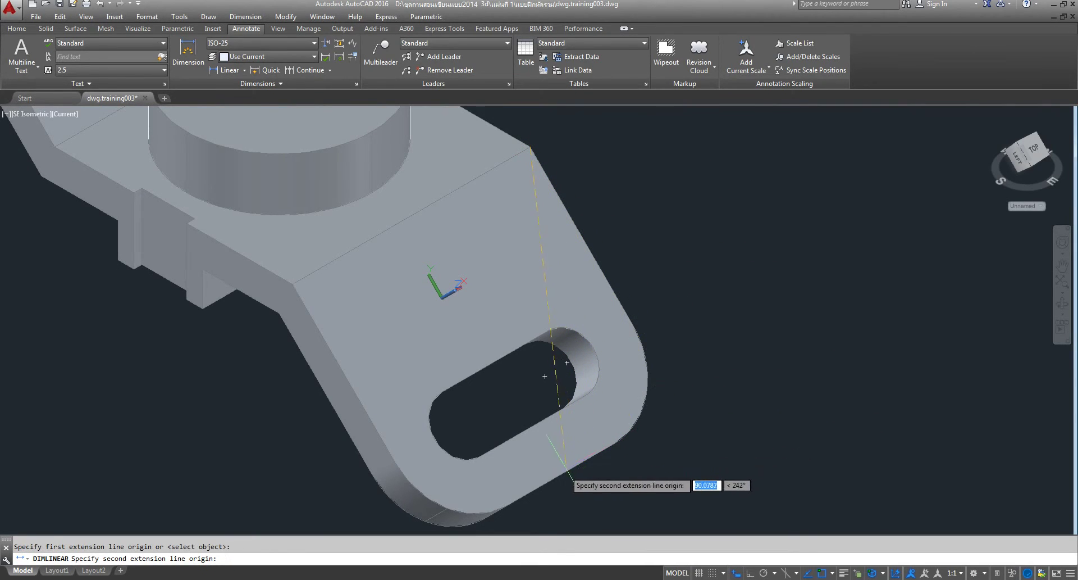
{"action": "left_click", "coordinate": [564, 475]}
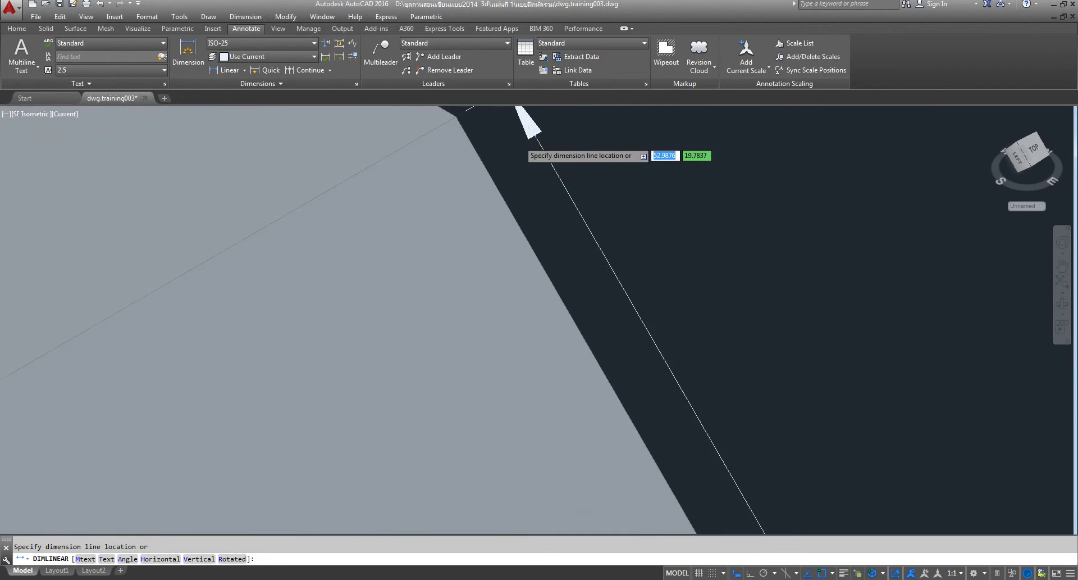
{"action": "scroll", "coordinate": [682, 247], "scroll_direction": "up", "scroll_amount": 5}
{"action": "scroll", "coordinate": [625, 223], "scroll_direction": "down", "scroll_amount": 5}
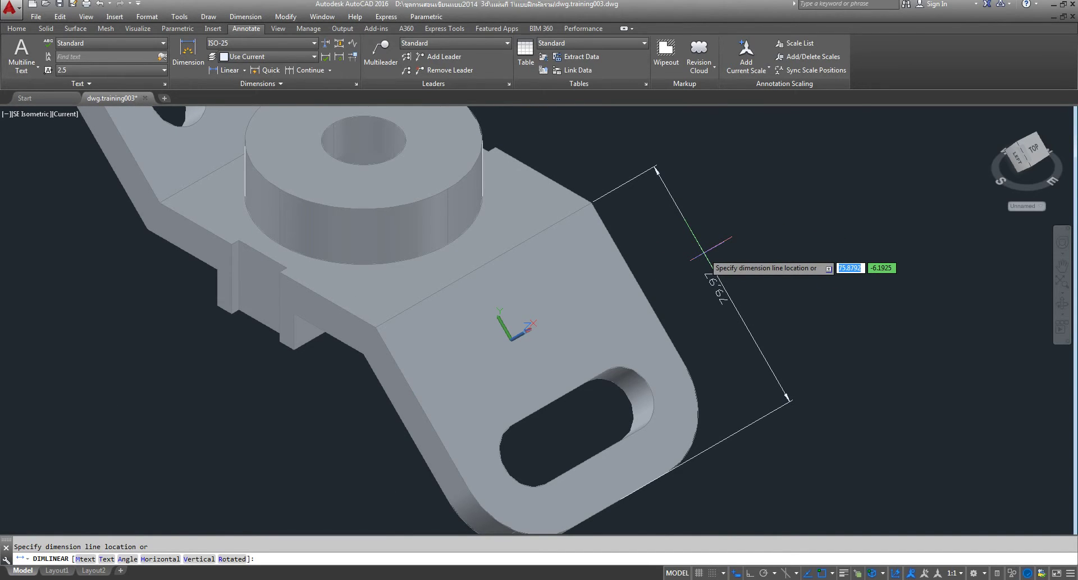
{"action": "key", "text": "Escape"}
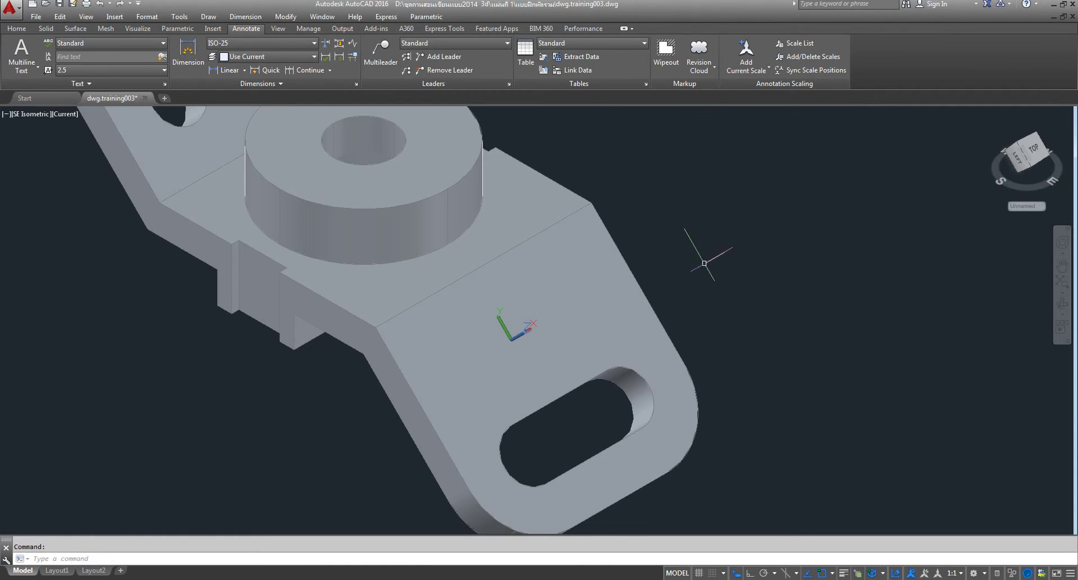
Modify ISO-25 primary units to 0.0 precision with a Period decimal separator.
{"action": "left_click", "coordinate": [354, 120]}
{"action": "left_click", "coordinate": [356, 84]}
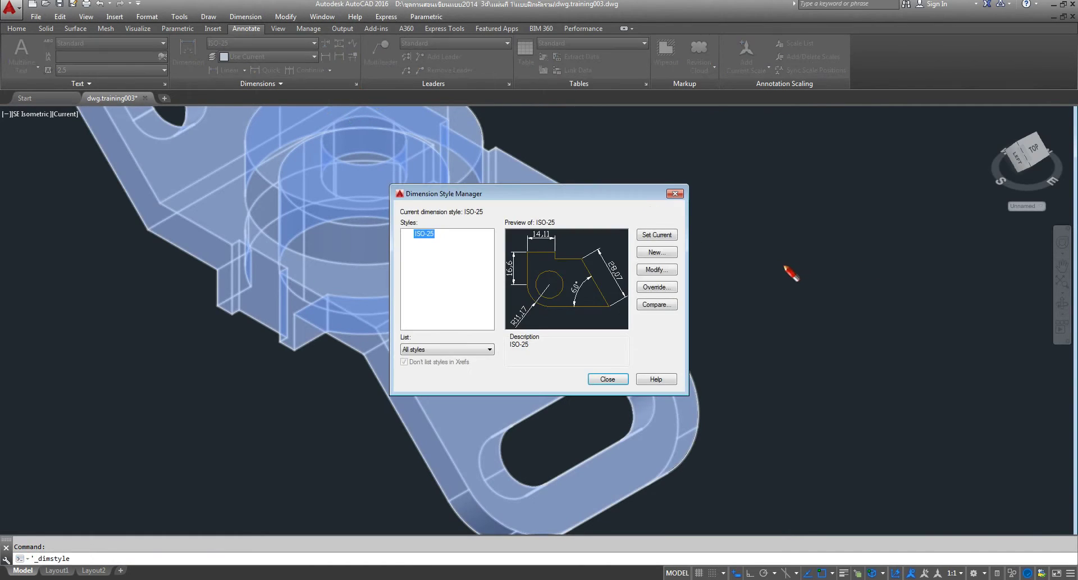
{"action": "left_click", "coordinate": [666, 270]}
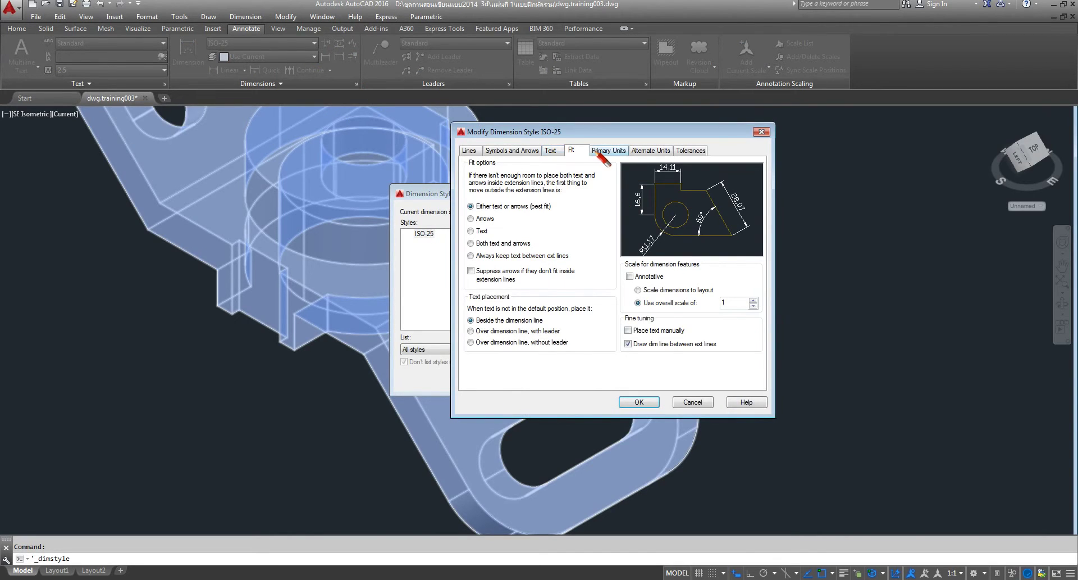
{"action": "left_click", "coordinate": [606, 151]}
{"action": "left_click", "coordinate": [607, 190]}
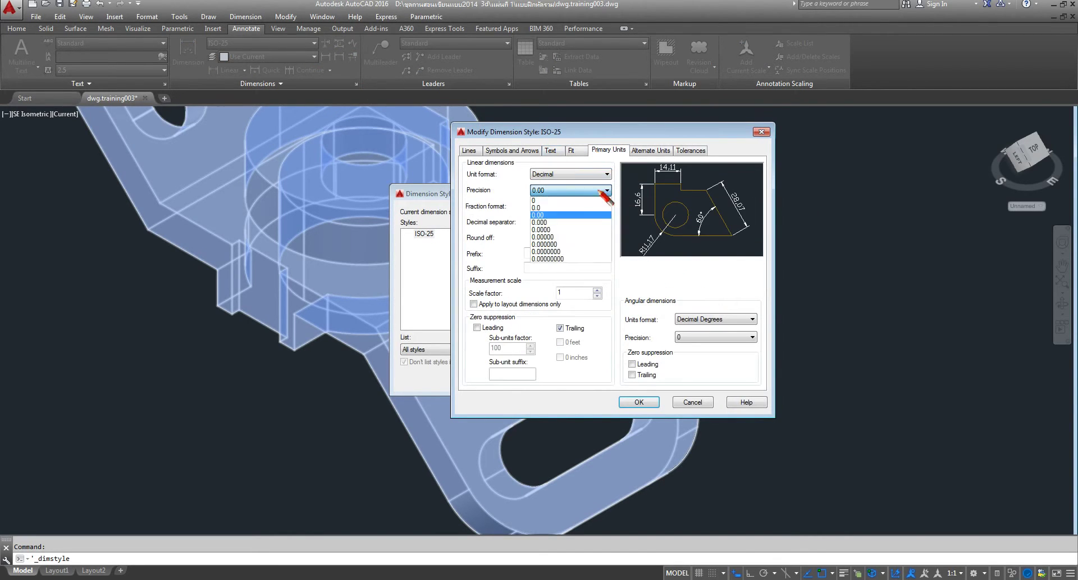
{"action": "left_click", "coordinate": [565, 207]}
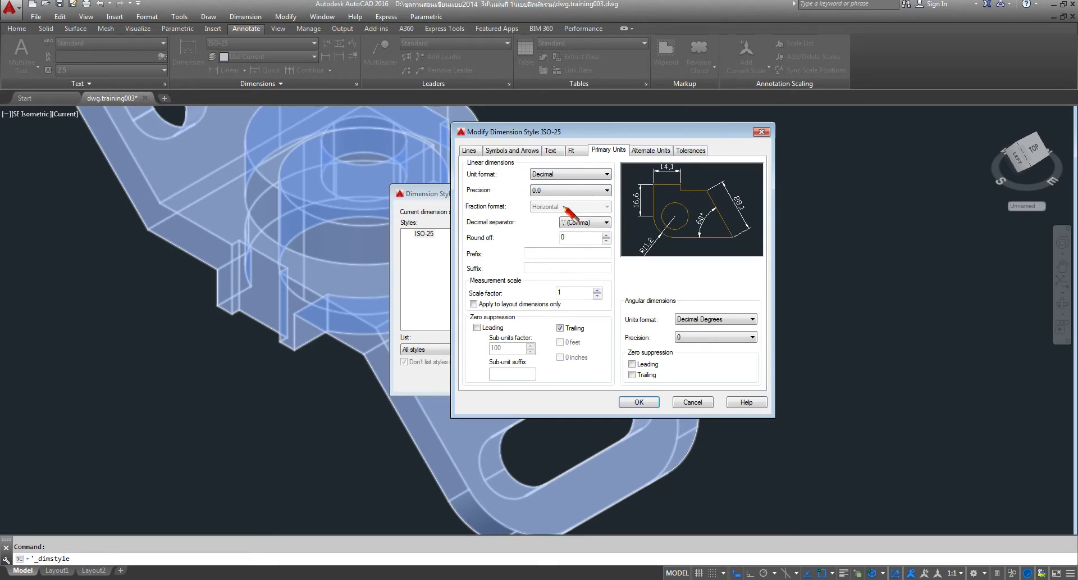
{"action": "left_click", "coordinate": [608, 223]}
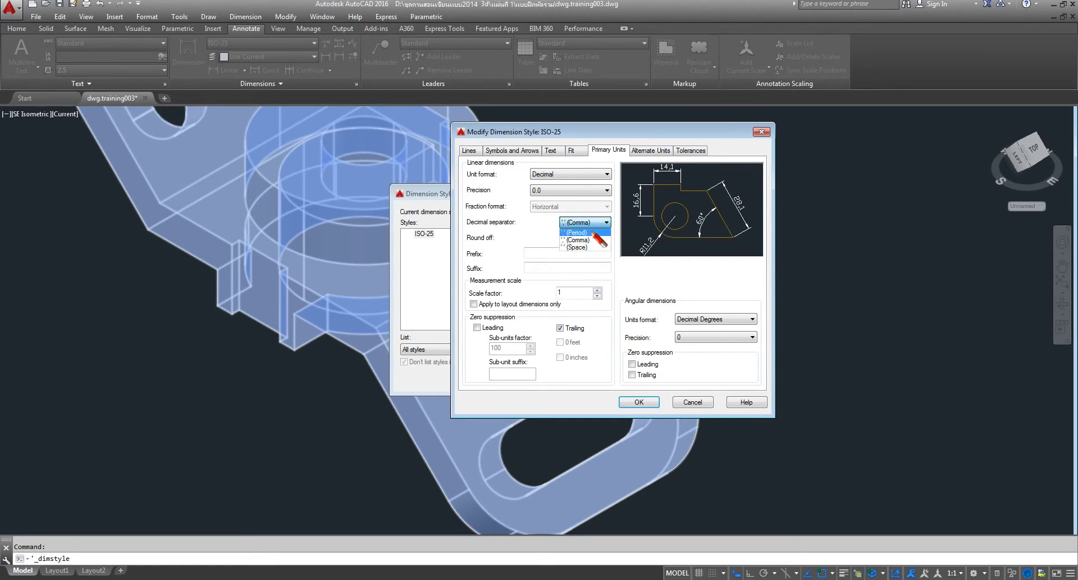
{"action": "left_click", "coordinate": [577, 232]}
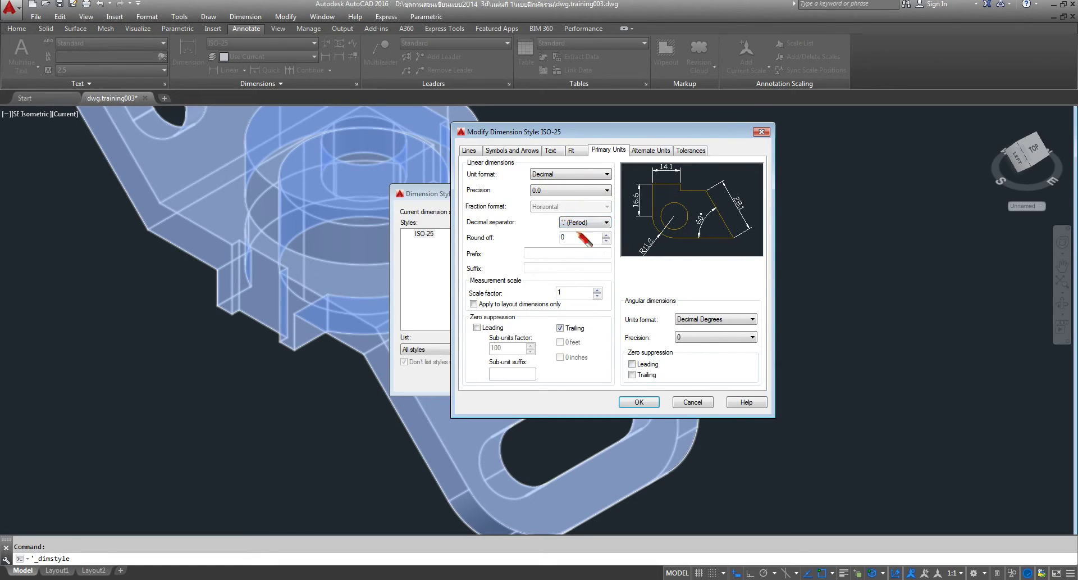
Set ISO-25 text vertical placement to Centered and close the style dialogs.
{"action": "left_click", "coordinate": [558, 154]}
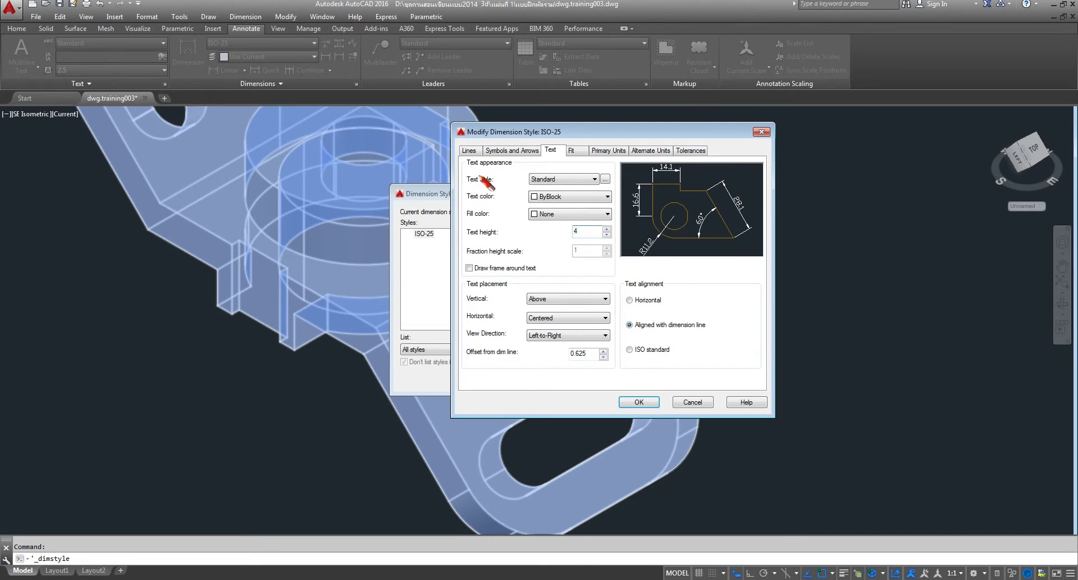
{"action": "left_click", "coordinate": [502, 150]}
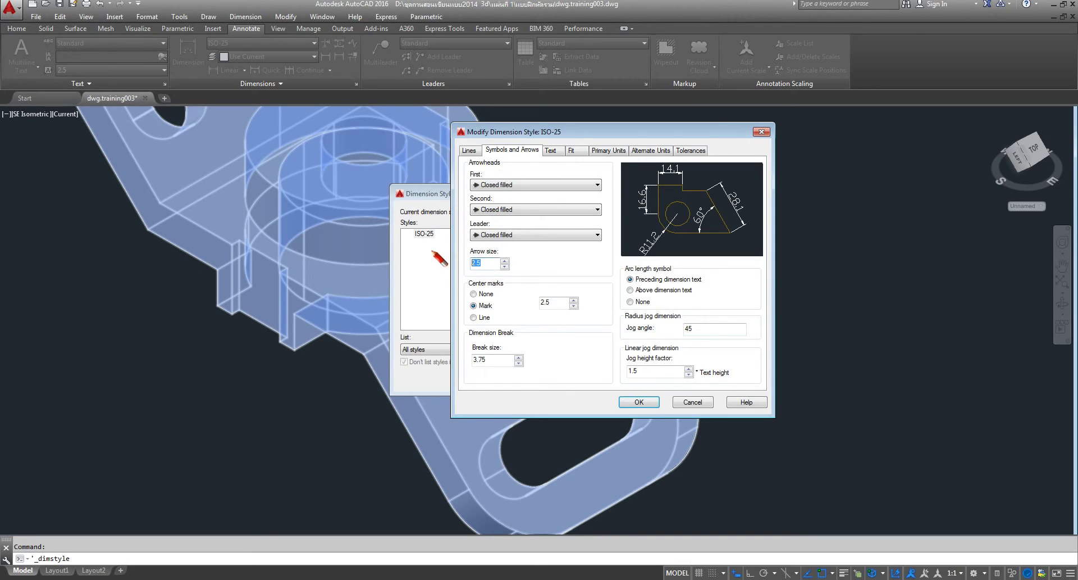
{"action": "left_click", "coordinate": [551, 150]}
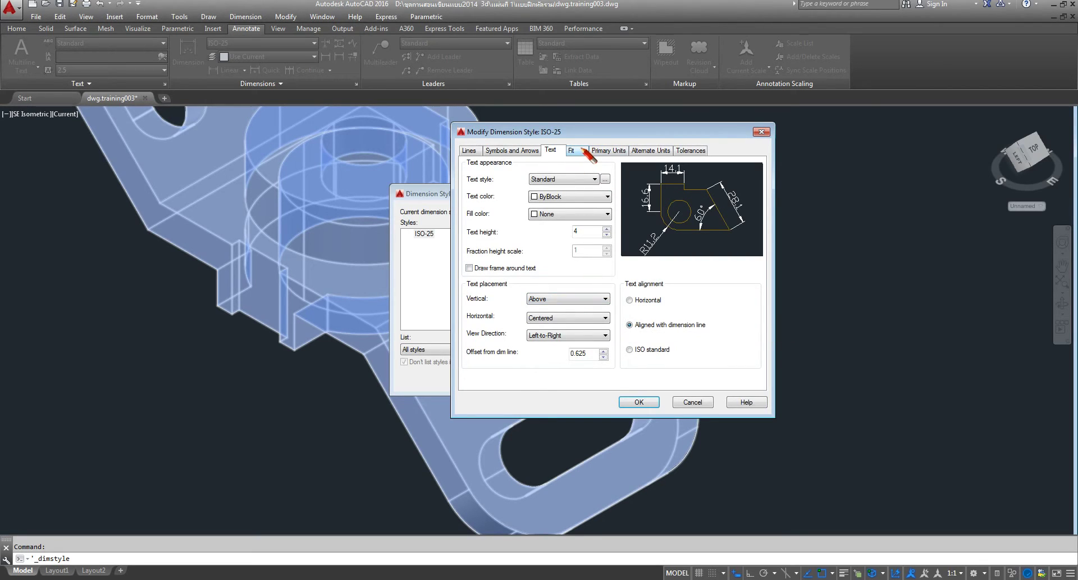
{"action": "left_click", "coordinate": [605, 299]}
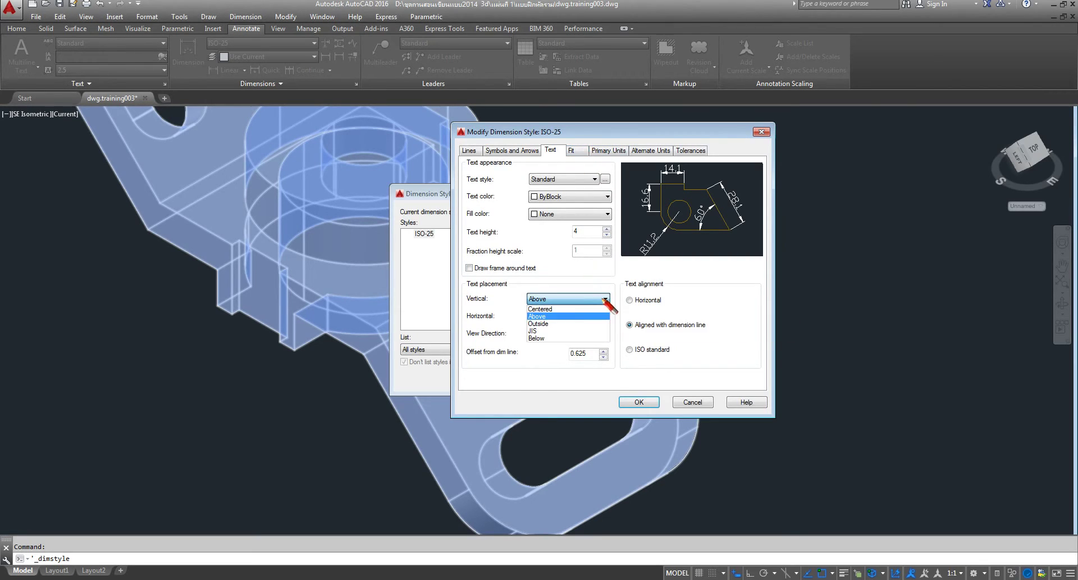
{"action": "left_click", "coordinate": [569, 309]}
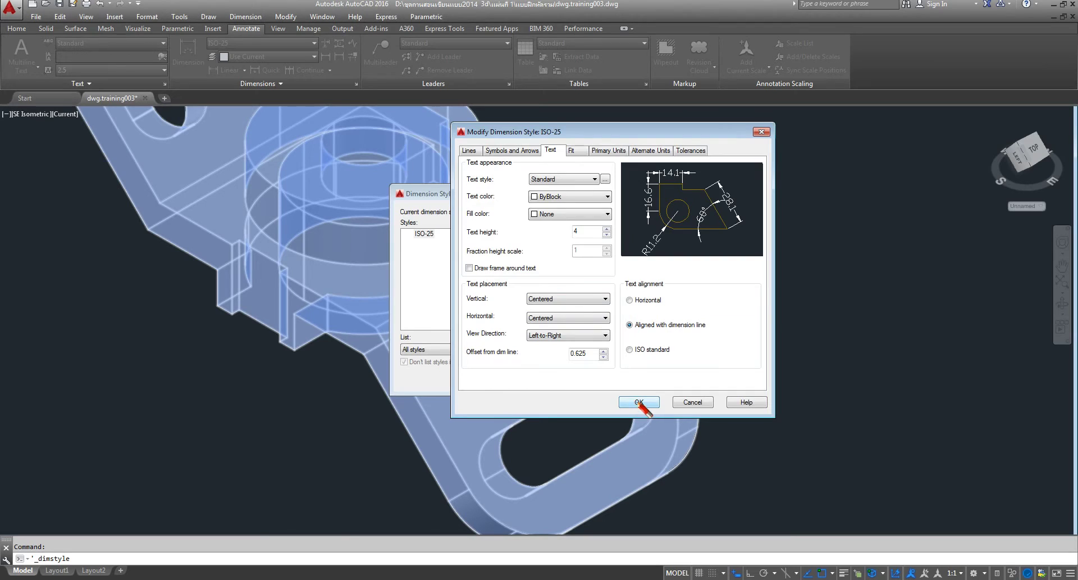
{"action": "left_click", "coordinate": [639, 402]}
{"action": "left_click", "coordinate": [608, 379]}
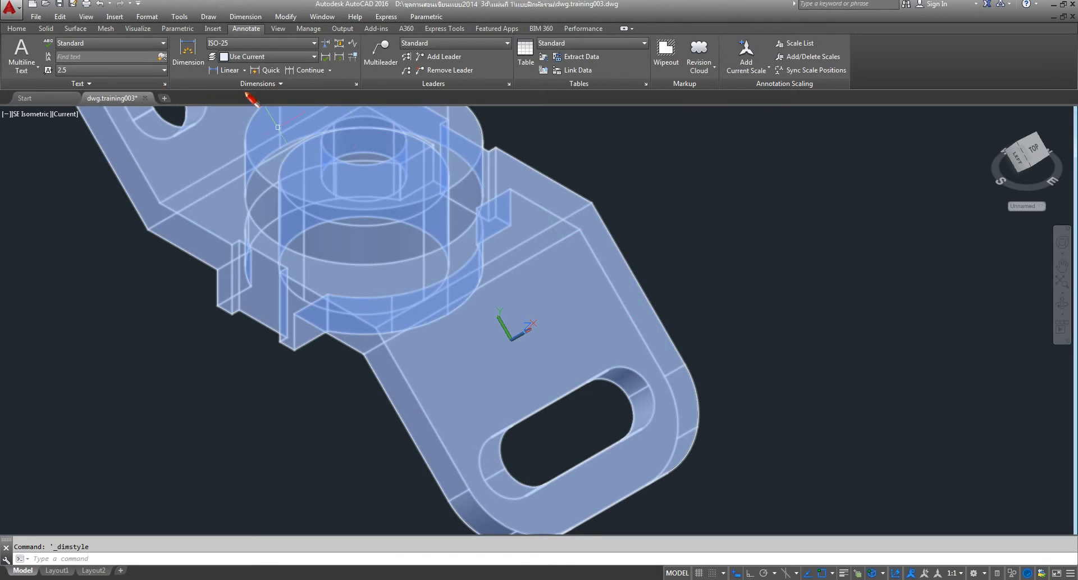
Create a new layer named dim with Index Color red in Layer Properties.
{"action": "left_click", "coordinate": [16, 30]}
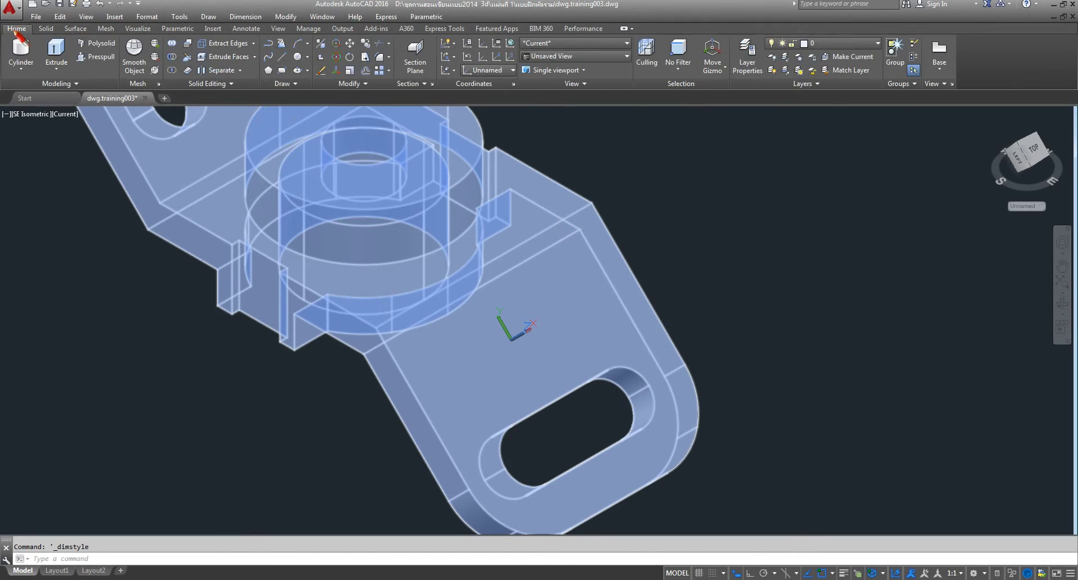
{"action": "left_click", "coordinate": [747, 59]}
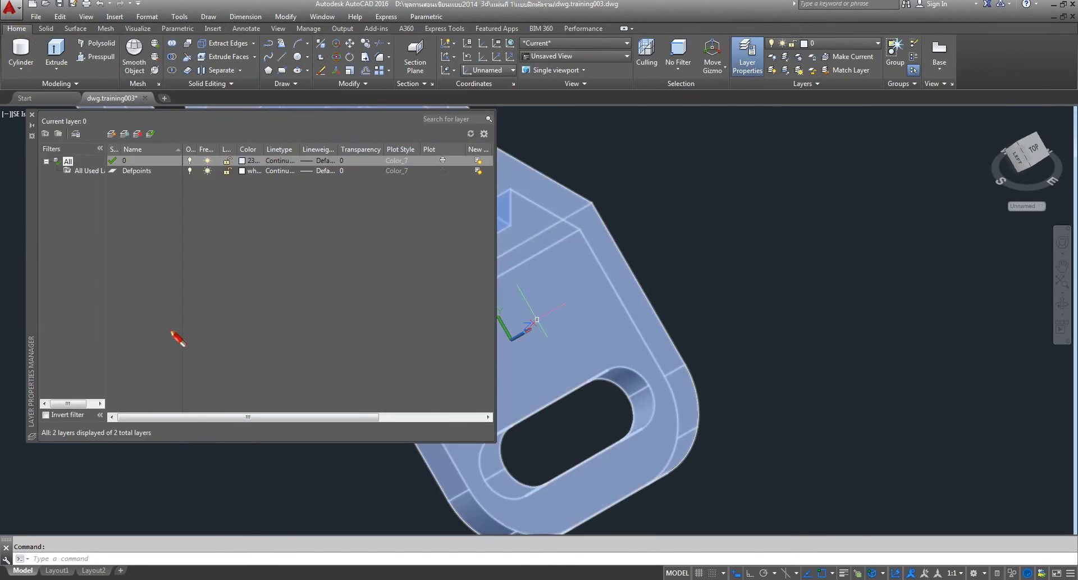
{"action": "left_click", "coordinate": [112, 134]}
{"action": "type", "text": "dim"}
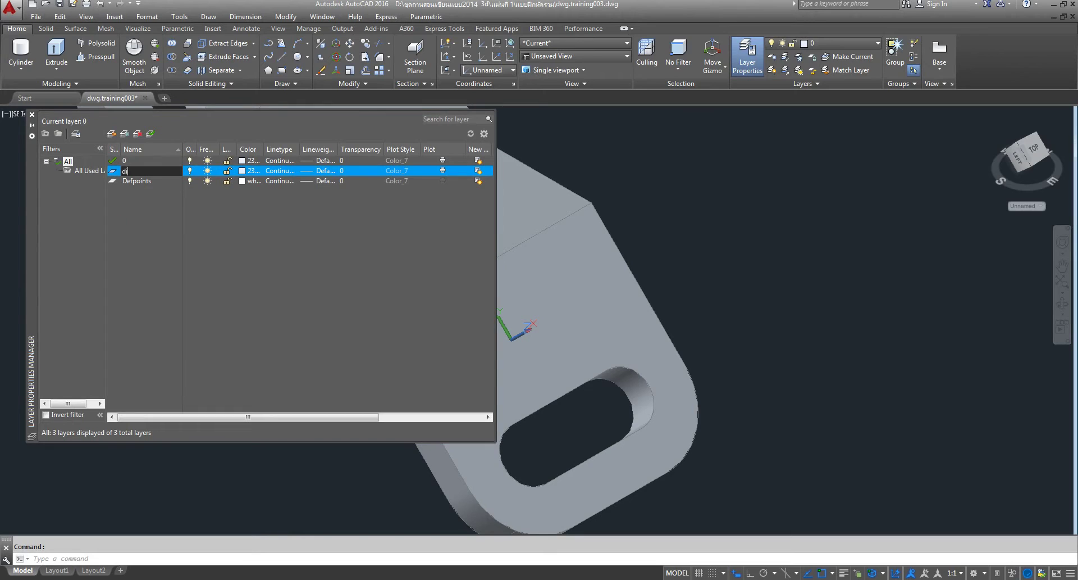
{"action": "left_click", "coordinate": [248, 174]}
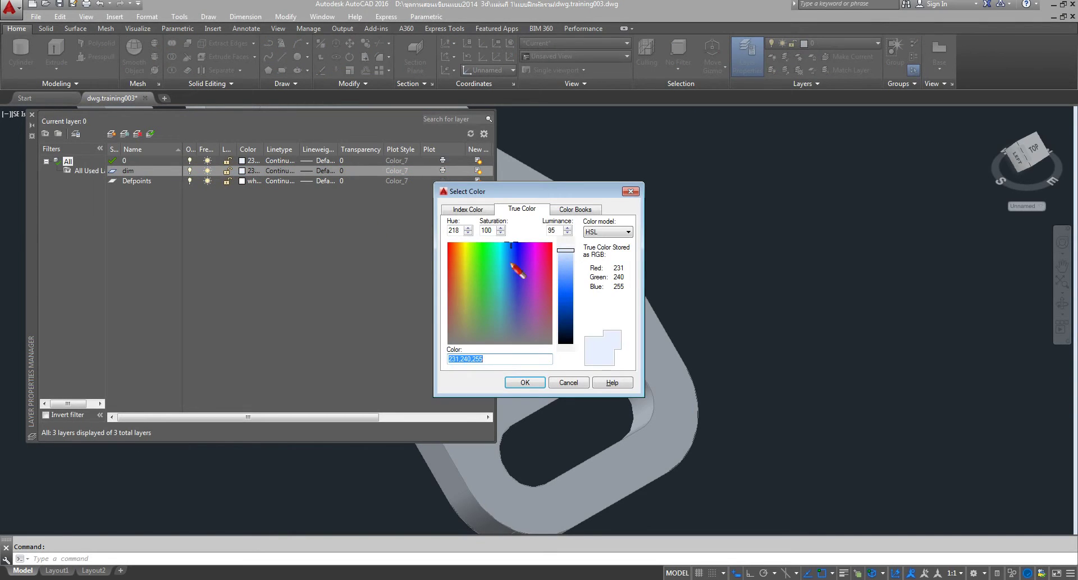
{"action": "left_click", "coordinate": [470, 210]}
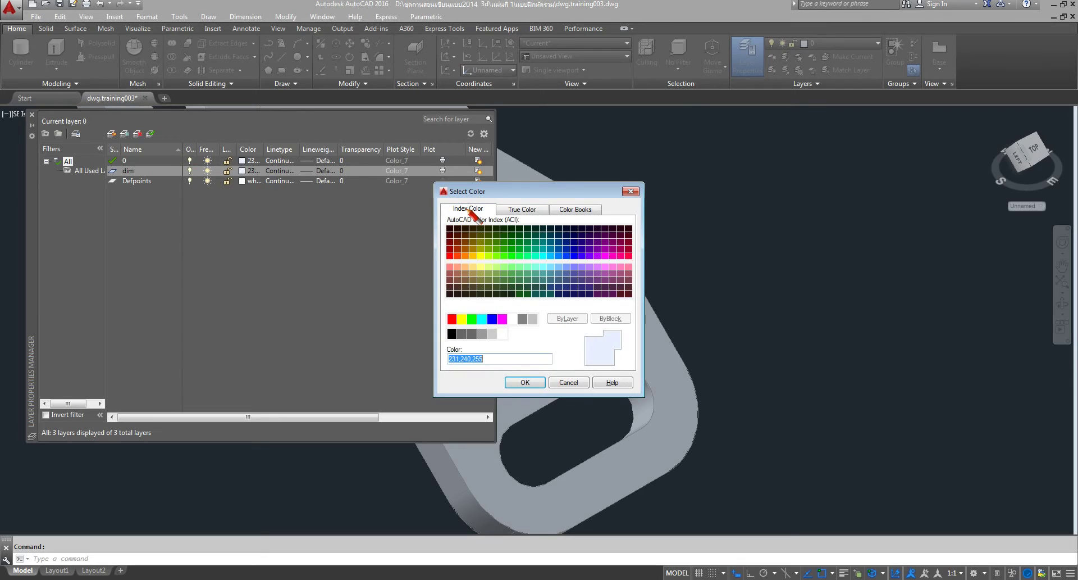
{"action": "left_click", "coordinate": [451, 319]}
{"action": "left_click", "coordinate": [524, 382]}
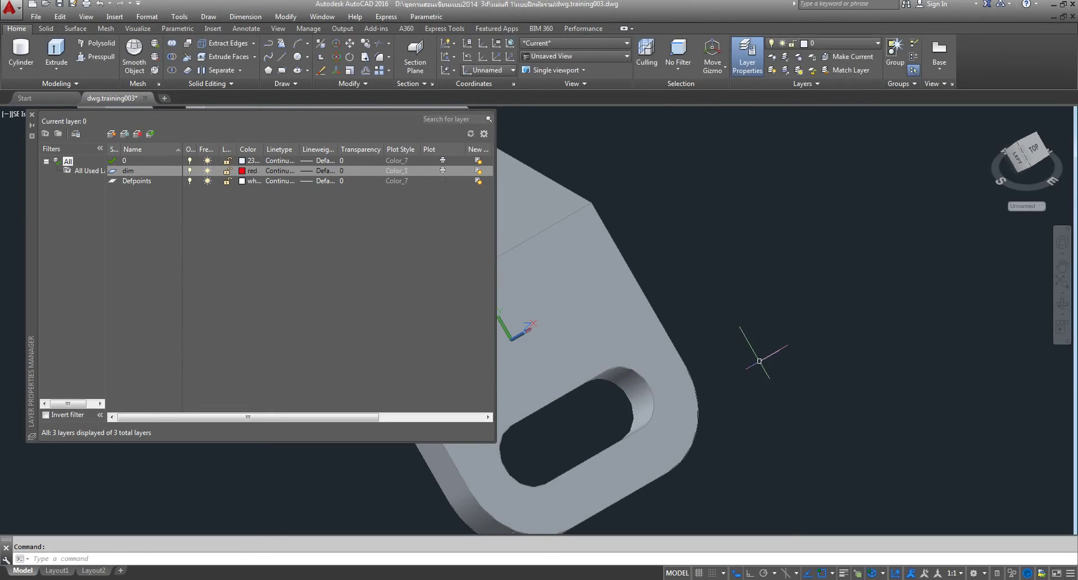
{"action": "left_click", "coordinate": [32, 115]}
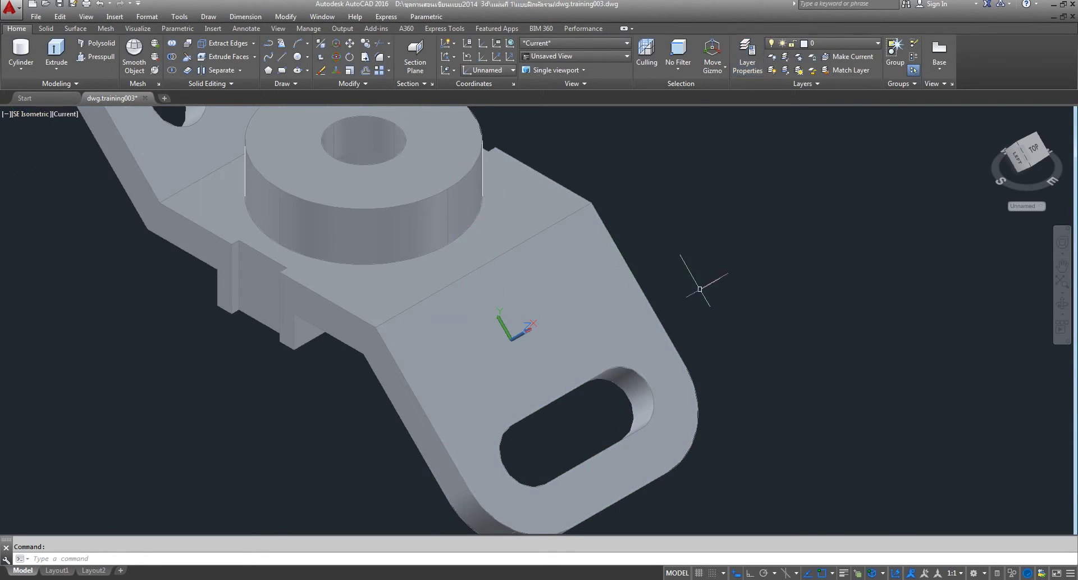
{"action": "left_click", "coordinate": [878, 44]}
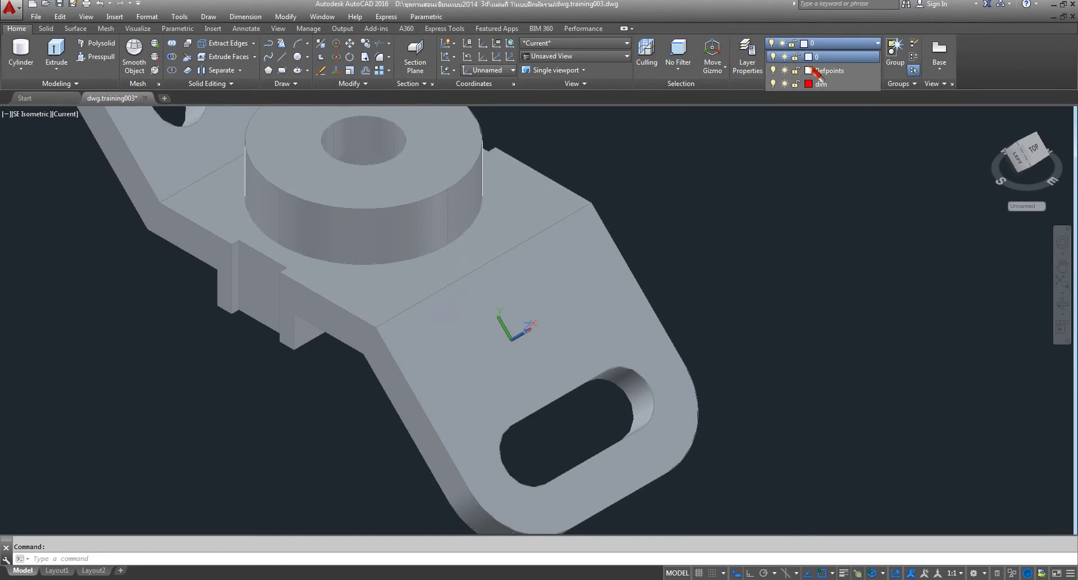
Make dim current and place a linear 80 dimension along the sloped tab's outer edge.
{"action": "left_click", "coordinate": [814, 88]}
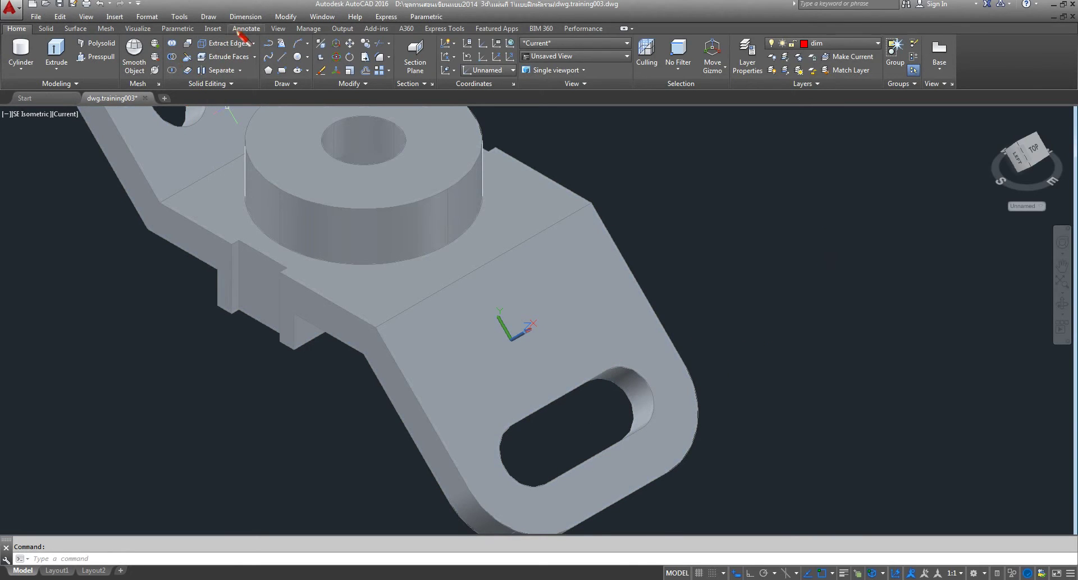
{"action": "left_click", "coordinate": [245, 29]}
{"action": "left_click", "coordinate": [227, 70]}
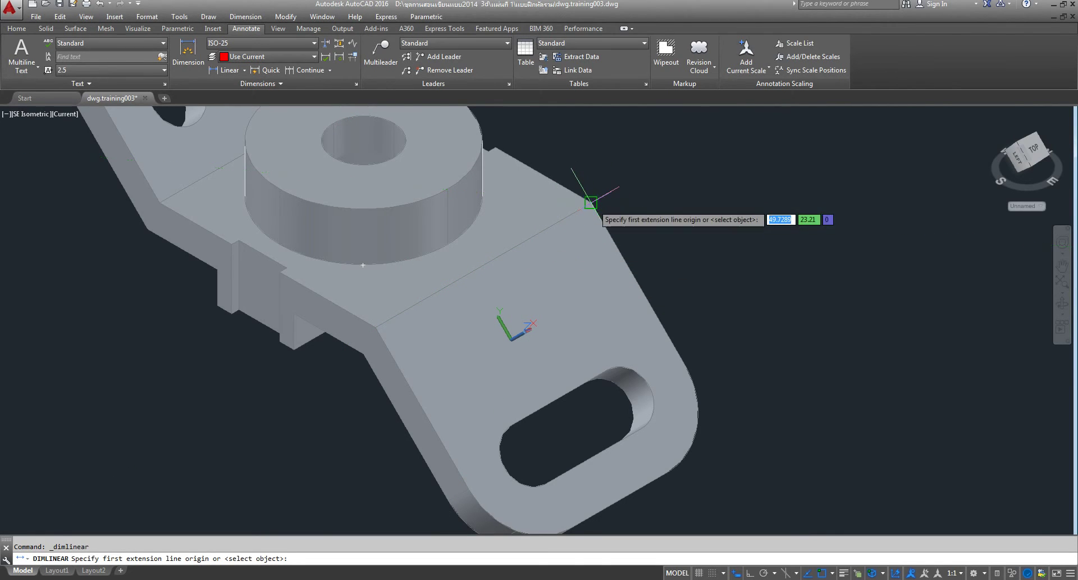
{"action": "left_click", "coordinate": [594, 202]}
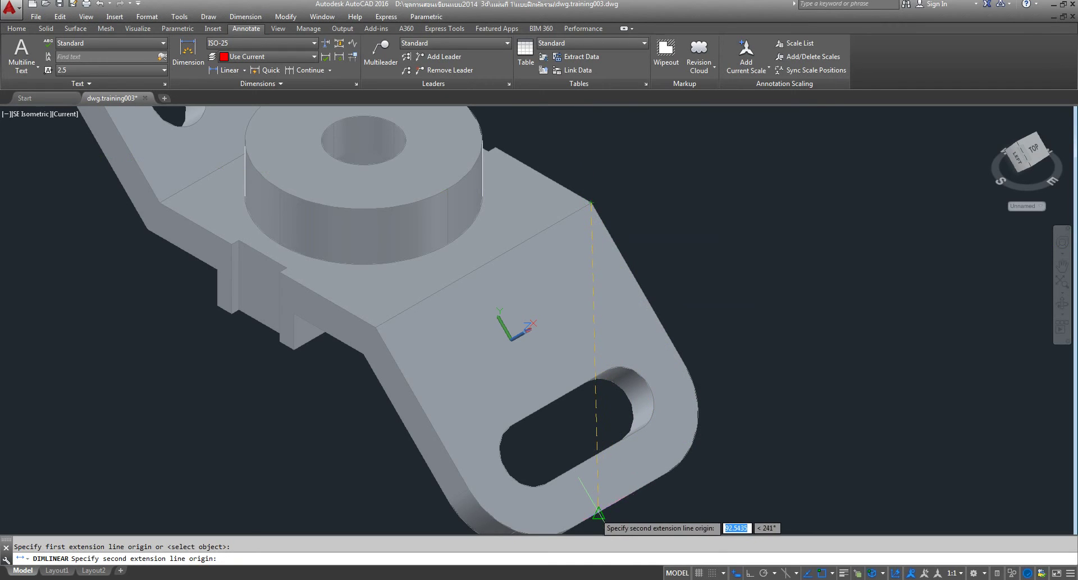
{"action": "left_click", "coordinate": [599, 513]}
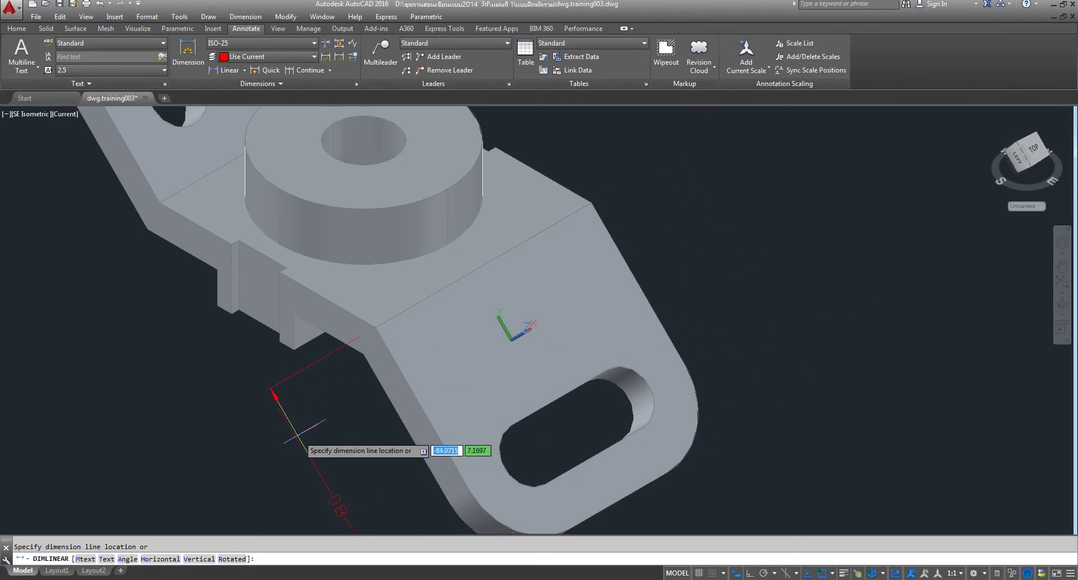
{"action": "middle_click_drag", "start_coordinate": [520, 418], "coordinate": [520, 323]}
{"action": "middle_click_drag", "start_coordinate": [718, 204], "coordinate": [612, 303]}
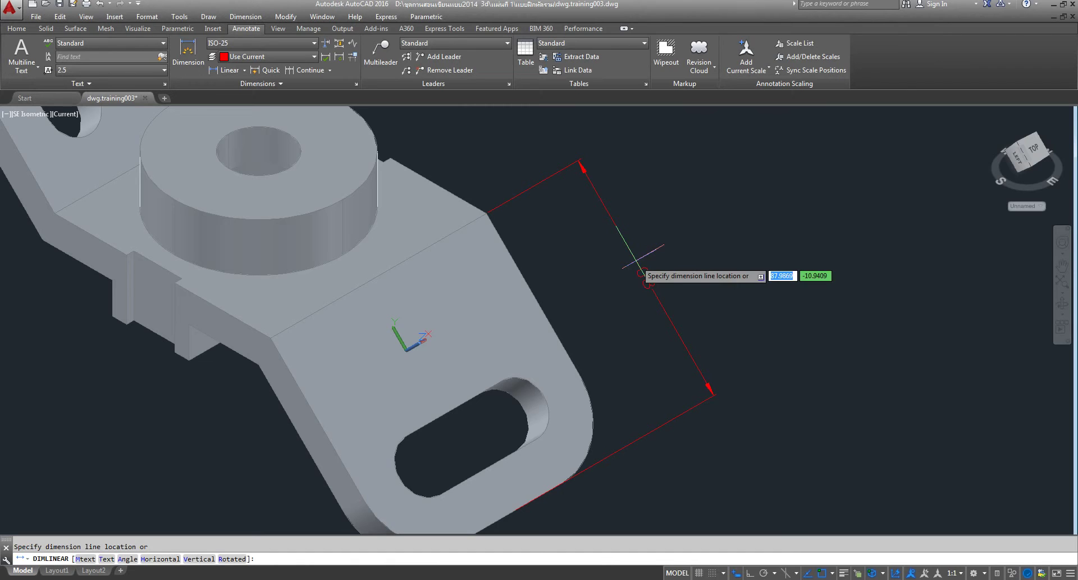
{"action": "left_click", "coordinate": [640, 263]}
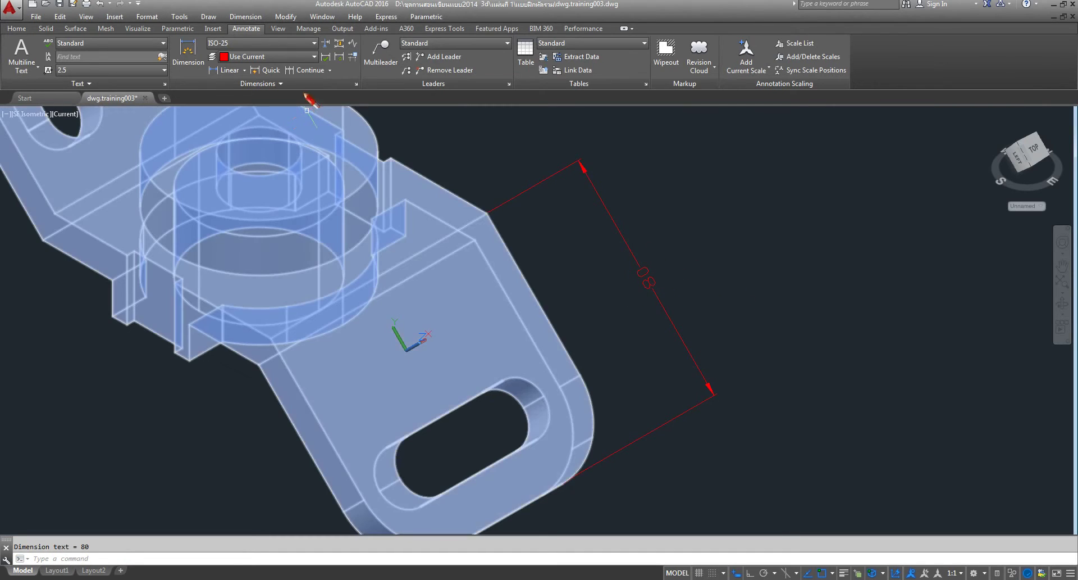
Set the ISO-25 dimension style's text alignment to Horizontal.
{"action": "left_click", "coordinate": [357, 83]}
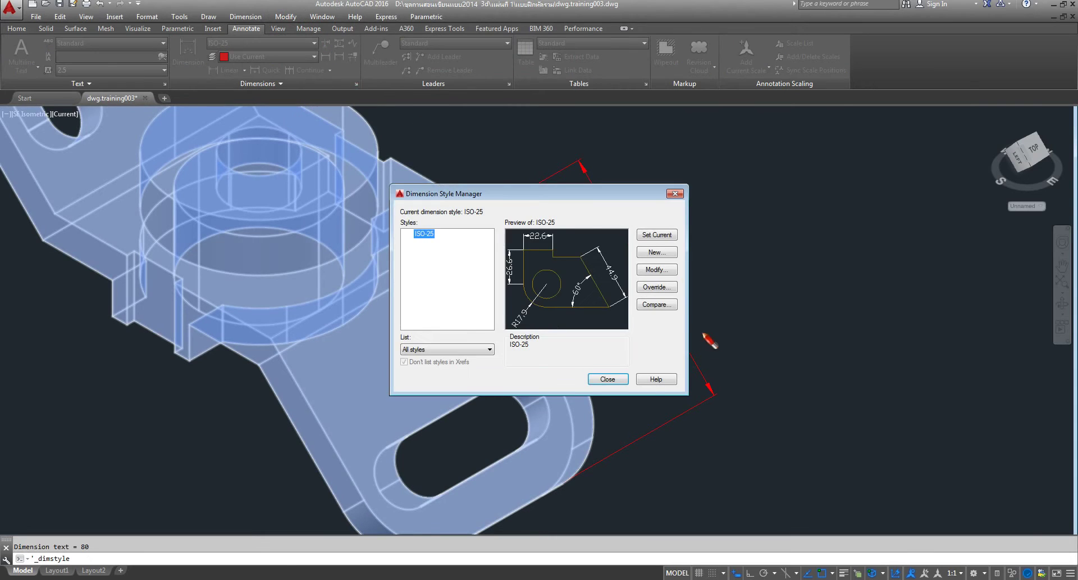
{"action": "left_click", "coordinate": [659, 270]}
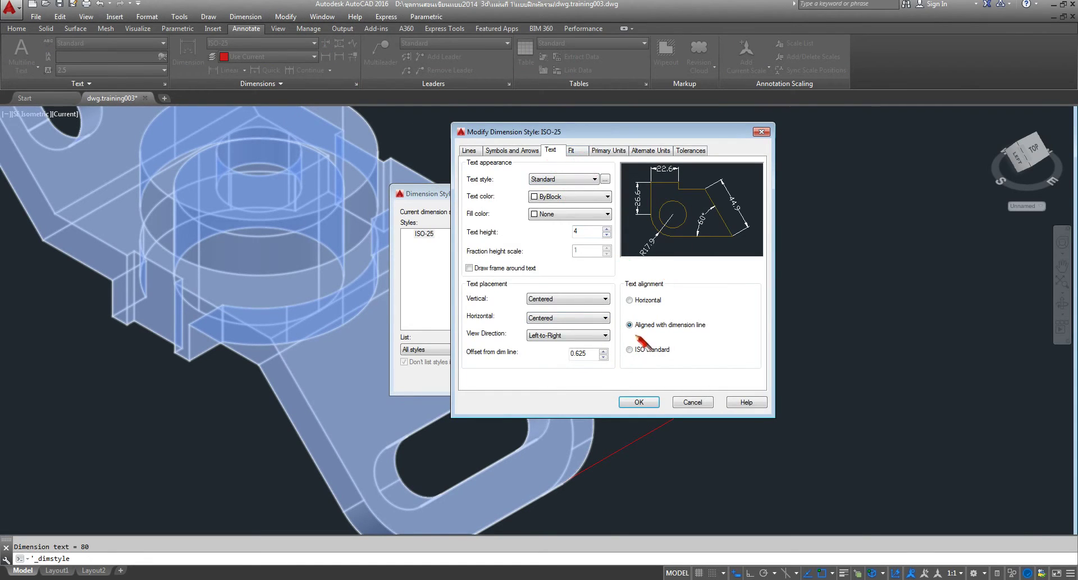
{"action": "left_click", "coordinate": [630, 299]}
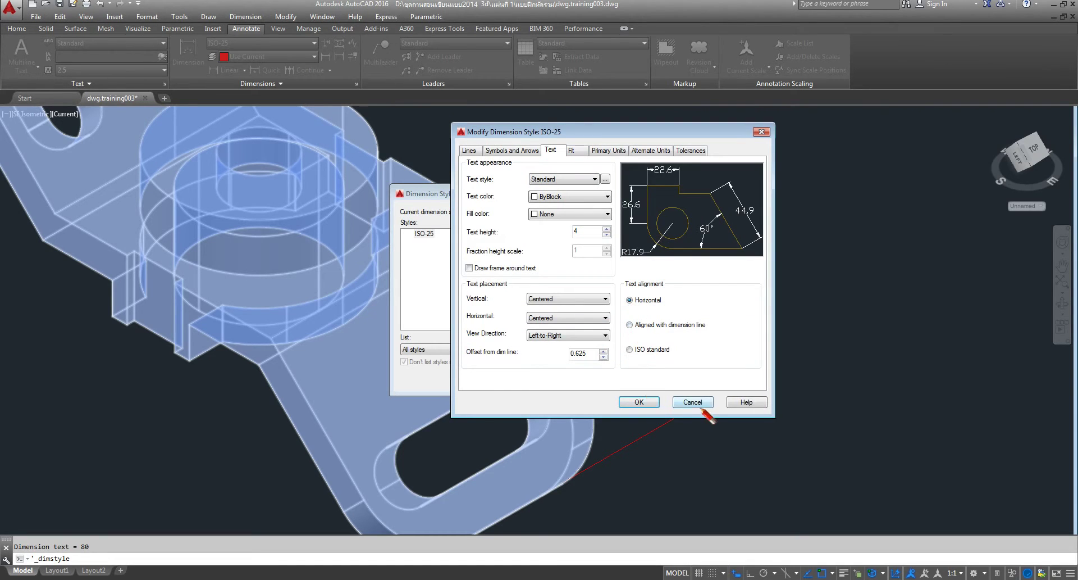
{"action": "left_click", "coordinate": [649, 402]}
{"action": "left_click", "coordinate": [608, 379]}
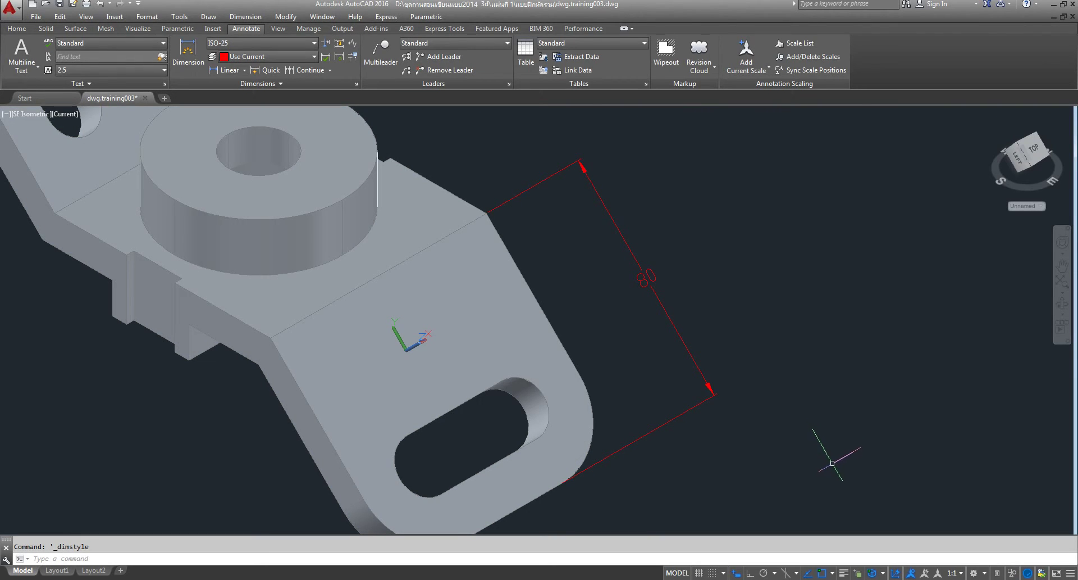
Zoom and pan to frame the sloped slotted tab.
{"action": "scroll", "coordinate": [673, 338], "scroll_direction": "down", "scroll_amount": 3}
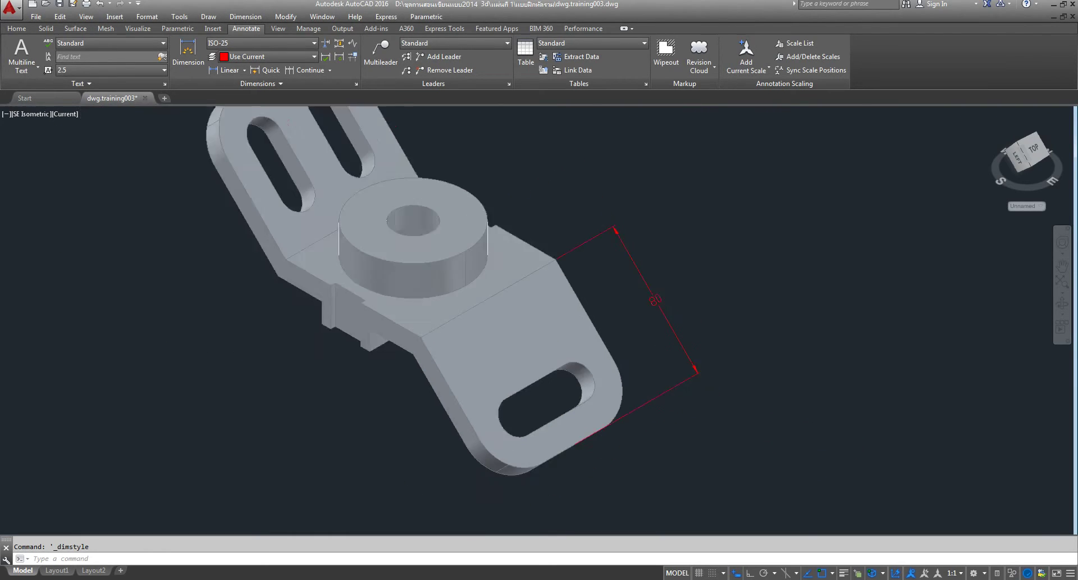
{"action": "scroll", "coordinate": [673, 337], "scroll_direction": "down", "scroll_amount": 2}
{"action": "scroll", "coordinate": [662, 314], "scroll_direction": "up", "scroll_amount": 4}
{"action": "scroll", "coordinate": [655, 313], "scroll_direction": "down", "scroll_amount": 2}
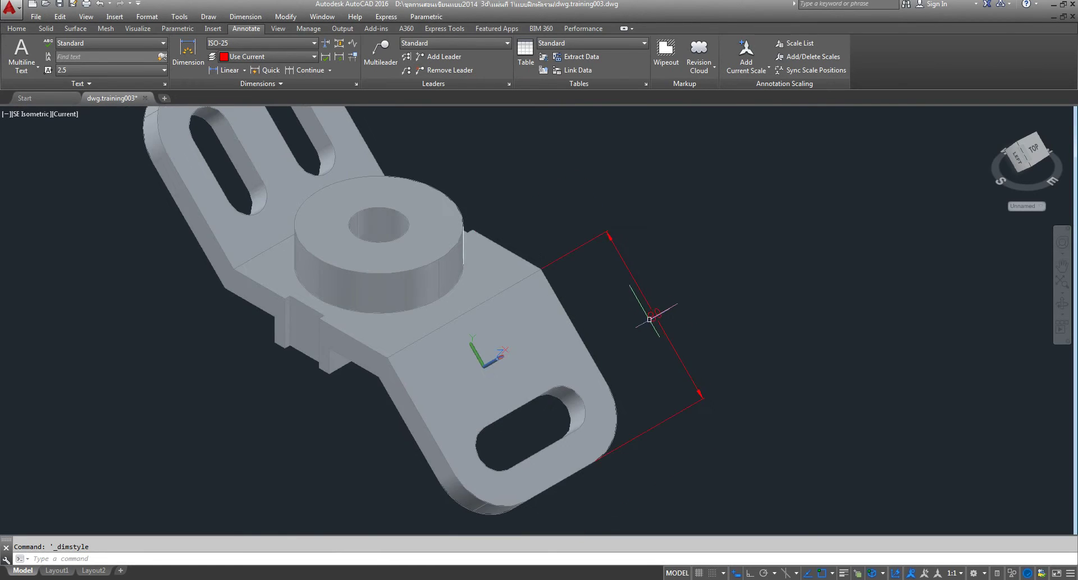
{"action": "scroll", "coordinate": [646, 313], "scroll_direction": "up", "scroll_amount": 1}
{"action": "scroll", "coordinate": [582, 284], "scroll_direction": "up", "scroll_amount": 1}
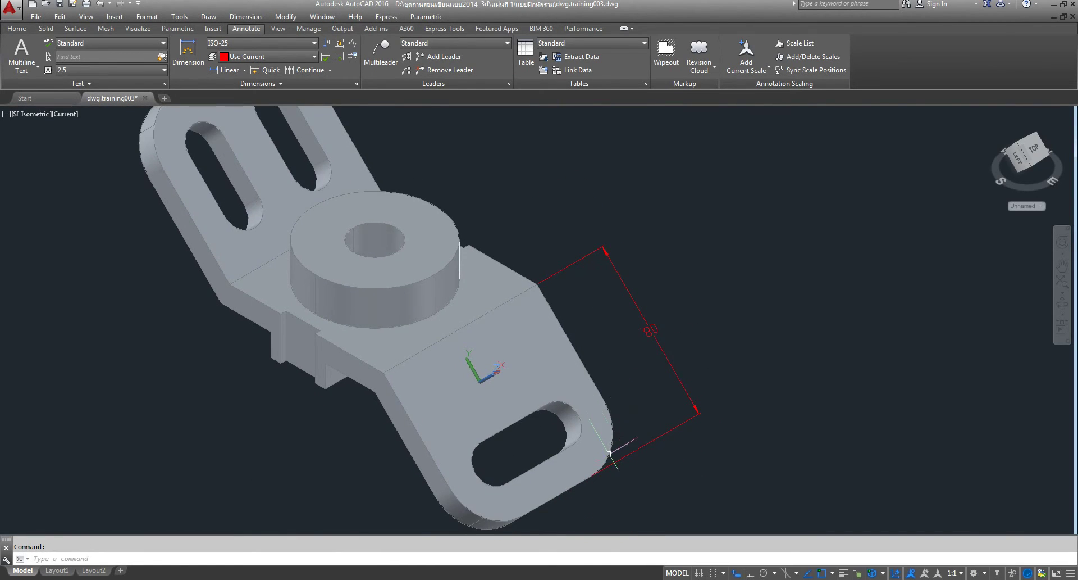
{"action": "scroll", "coordinate": [535, 424], "scroll_direction": "up", "scroll_amount": 1}
{"action": "middle_click_drag", "start_coordinate": [545, 396], "coordinate": [540, 349]}
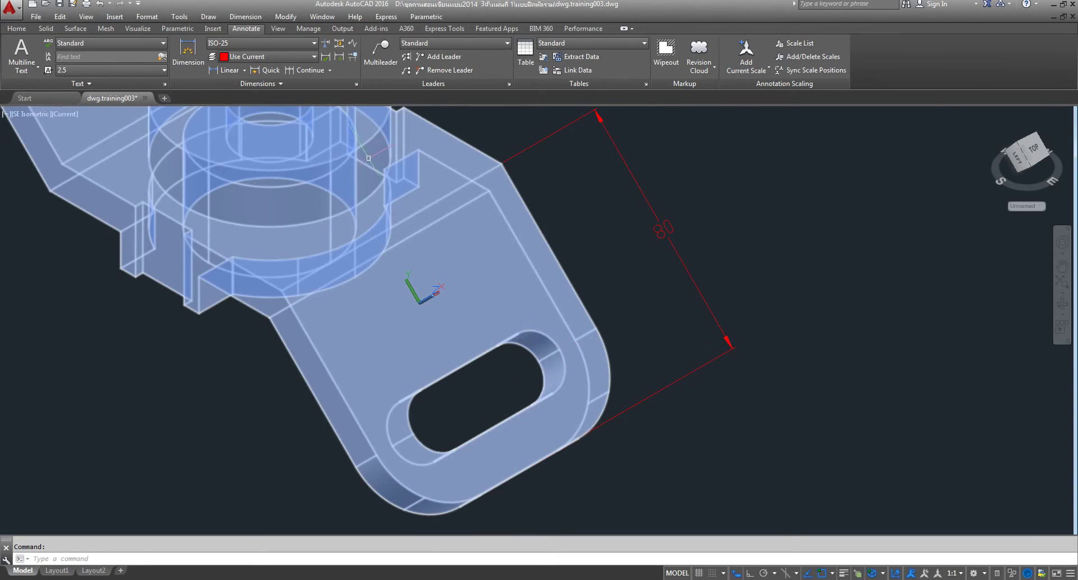
Place radius dimensions R10 on the slot's end arc and R25 on the tab's outer arc.
{"action": "left_click", "coordinate": [245, 70]}
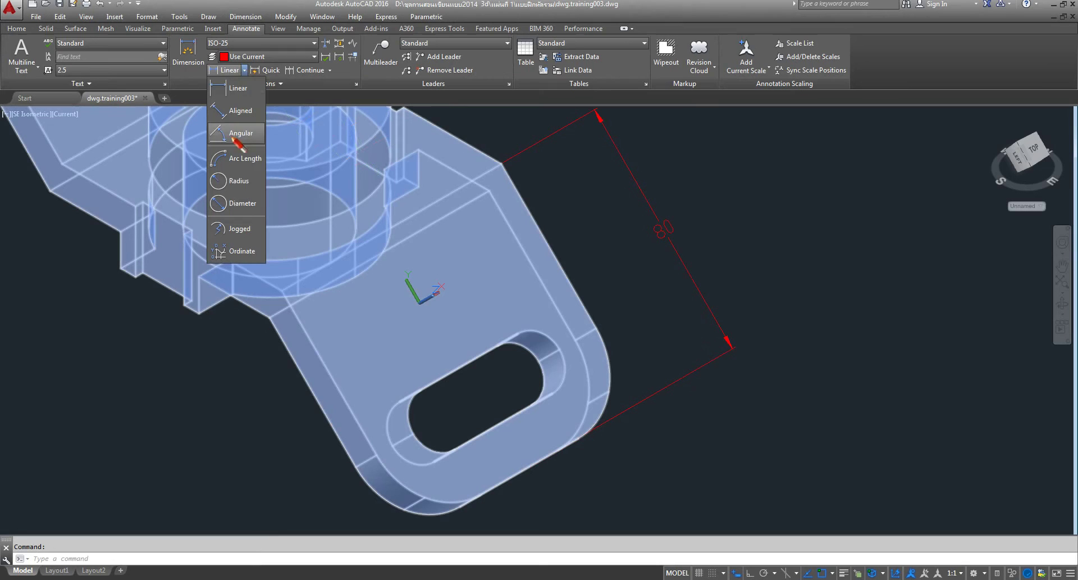
{"action": "left_click", "coordinate": [247, 184]}
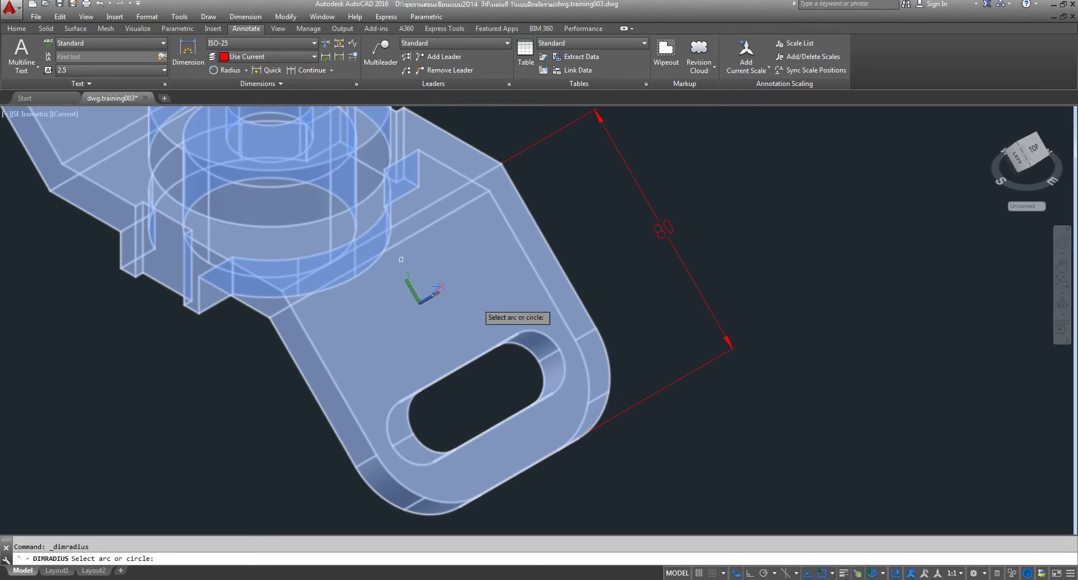
{"action": "left_click", "coordinate": [548, 335]}
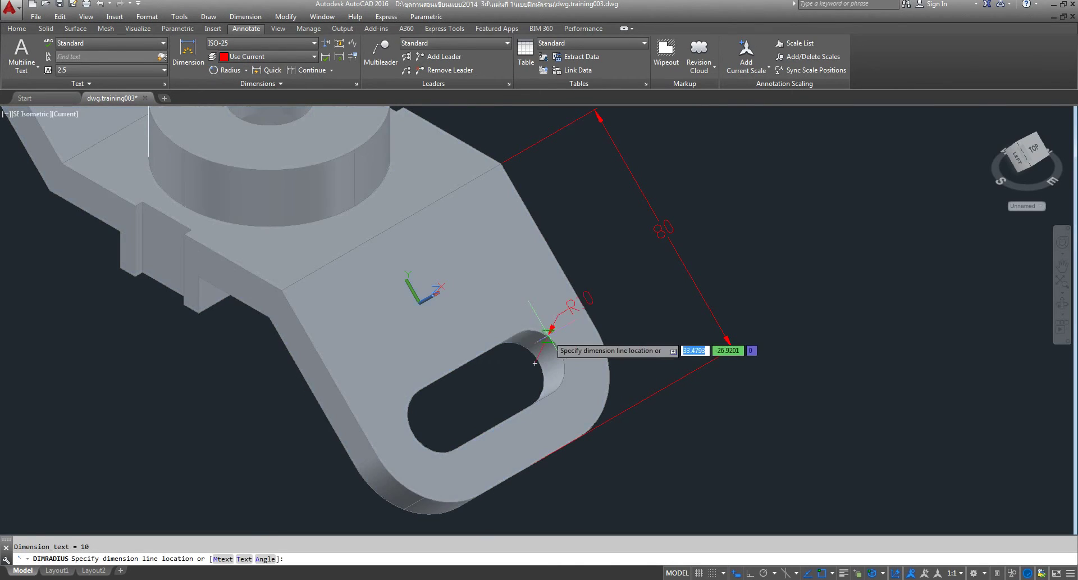
{"action": "left_click", "coordinate": [624, 267]}
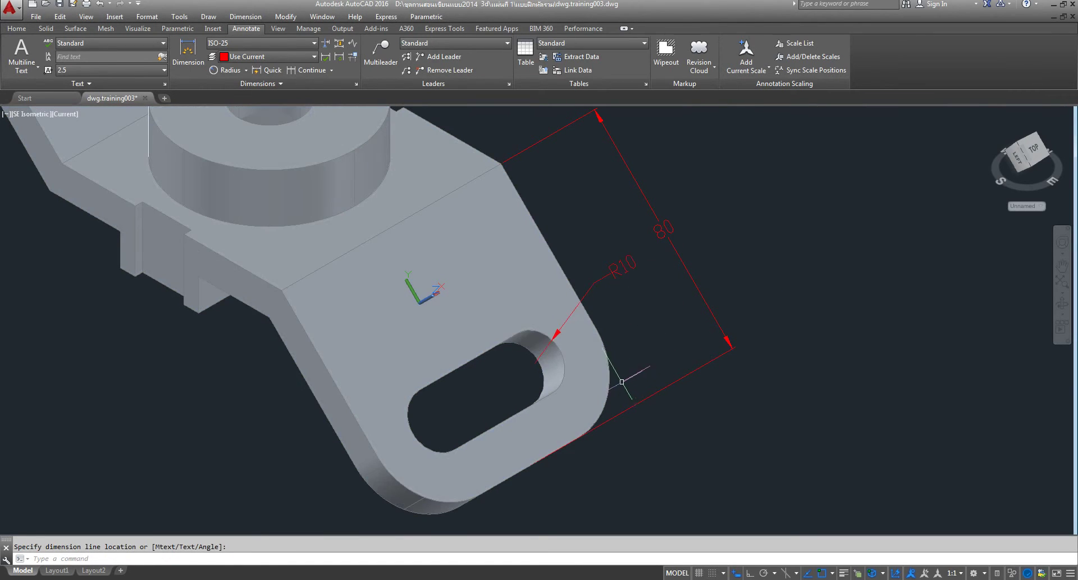
{"action": "right_click", "coordinate": [809, 243]}
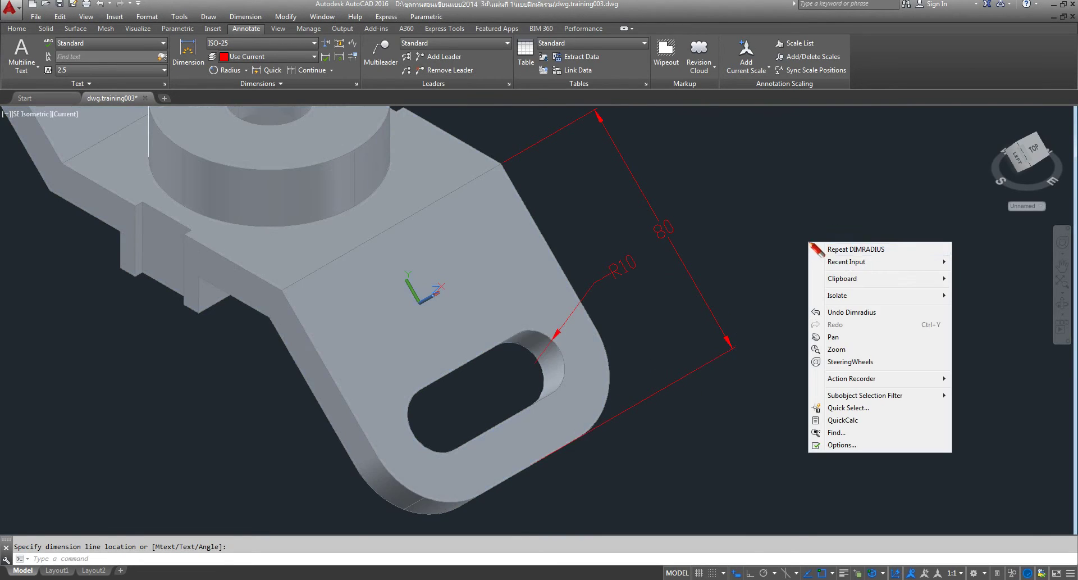
{"action": "left_click", "coordinate": [843, 250]}
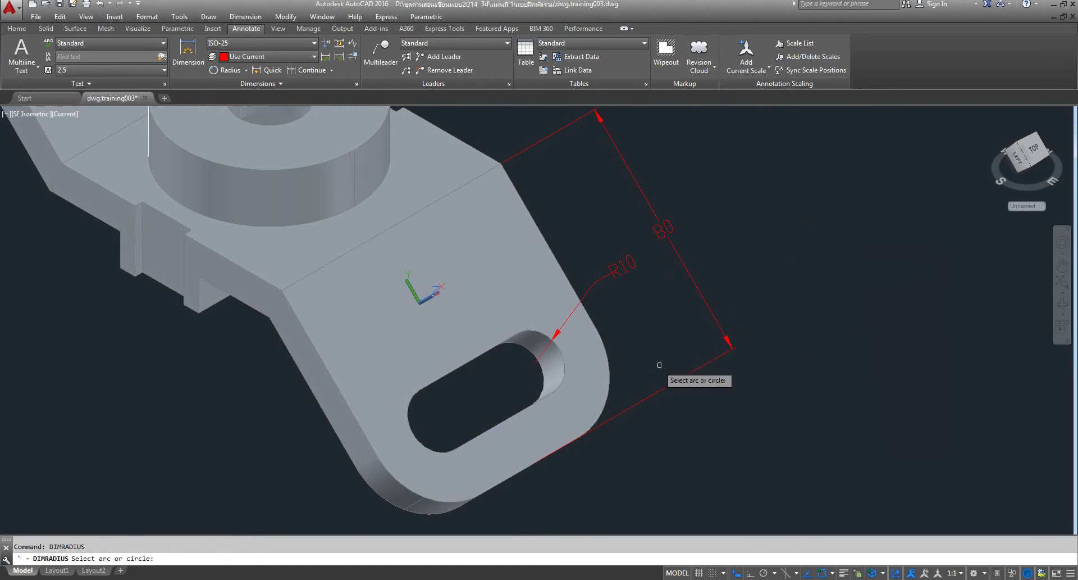
{"action": "left_click", "coordinate": [610, 380]}
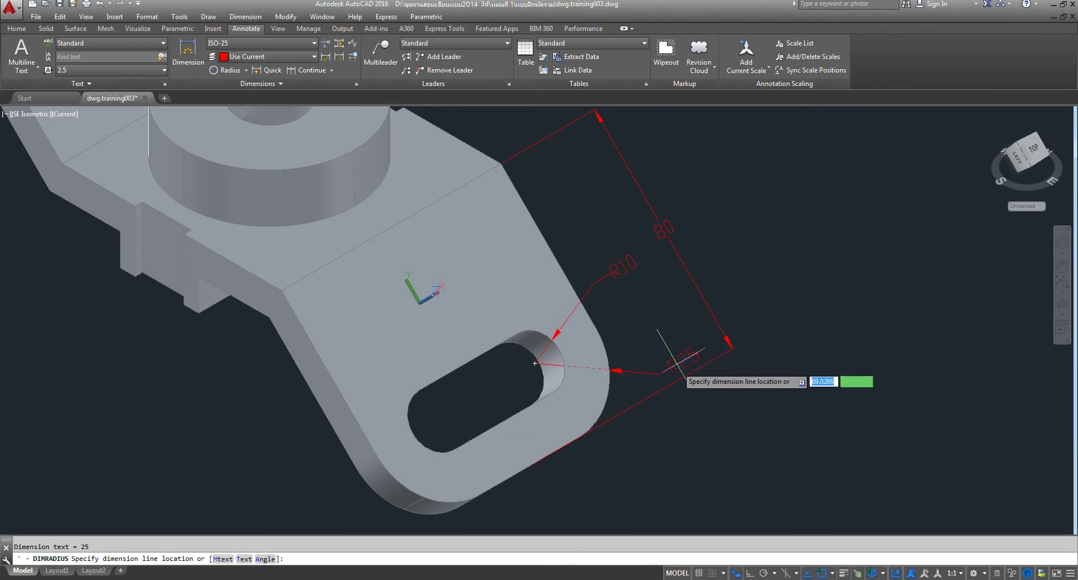
{"action": "left_click", "coordinate": [661, 382]}
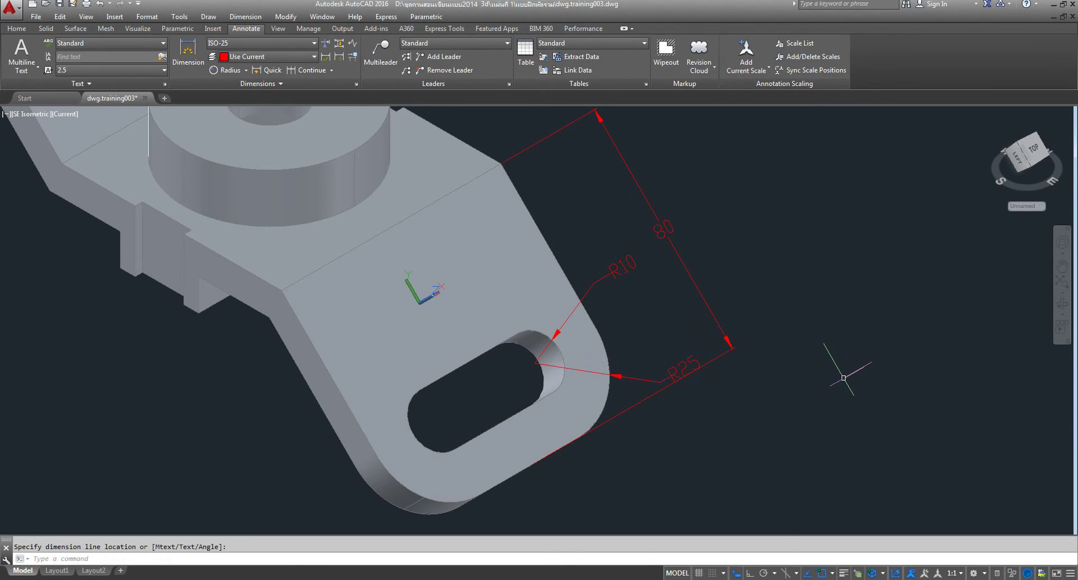
{"action": "scroll", "coordinate": [843, 378], "scroll_direction": "down", "scroll_amount": 2}
{"action": "scroll", "coordinate": [656, 402], "scroll_direction": "up", "scroll_amount": 1}
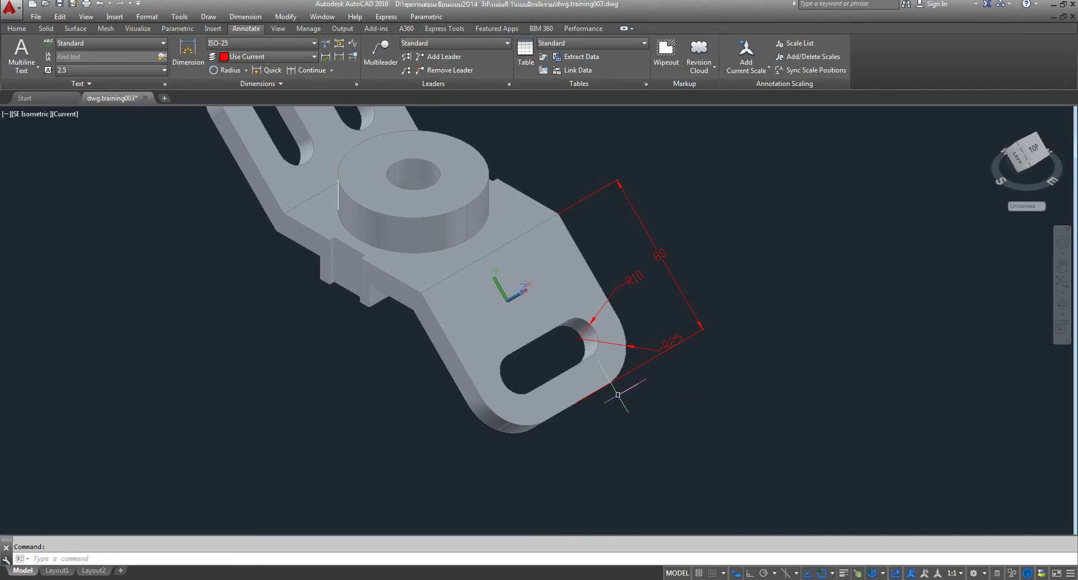
Dimension the slot as 40 between its two end centres, placed below the tab.
{"action": "left_click", "coordinate": [246, 70]}
{"action": "left_click", "coordinate": [239, 88]}
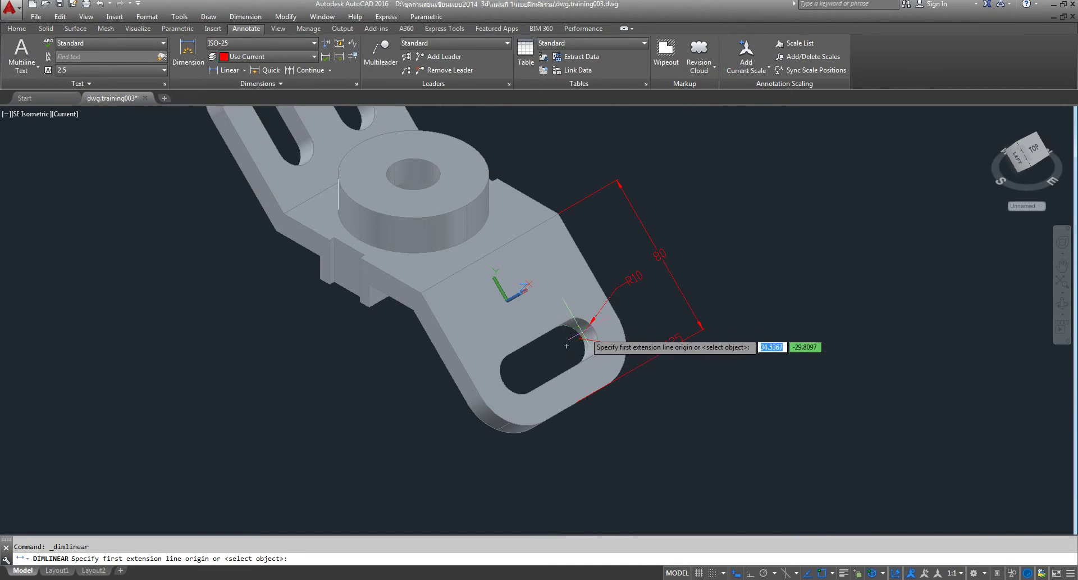
{"action": "left_click", "coordinate": [566, 346]}
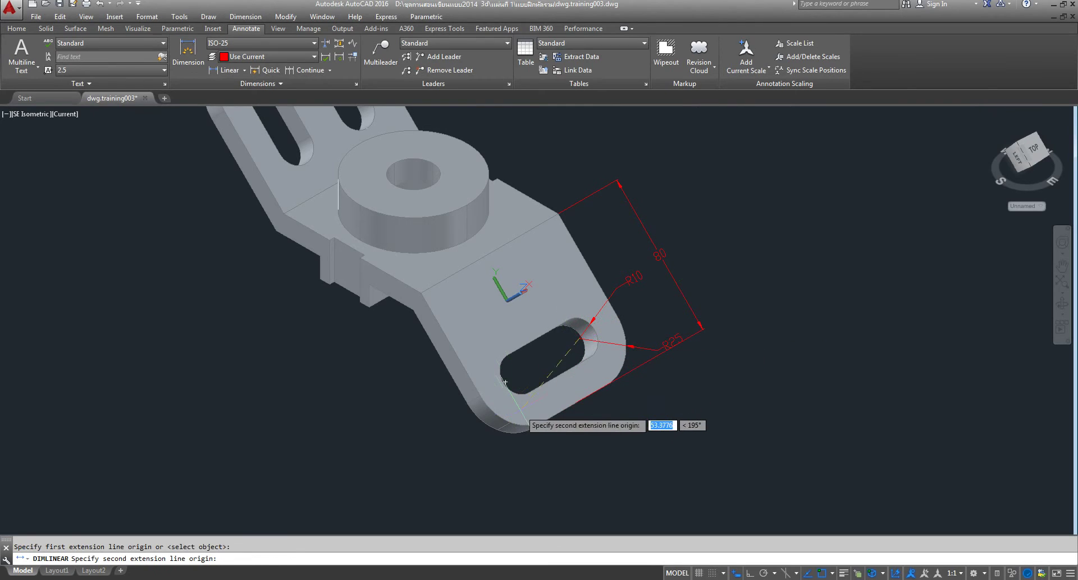
{"action": "left_click", "coordinate": [528, 384]}
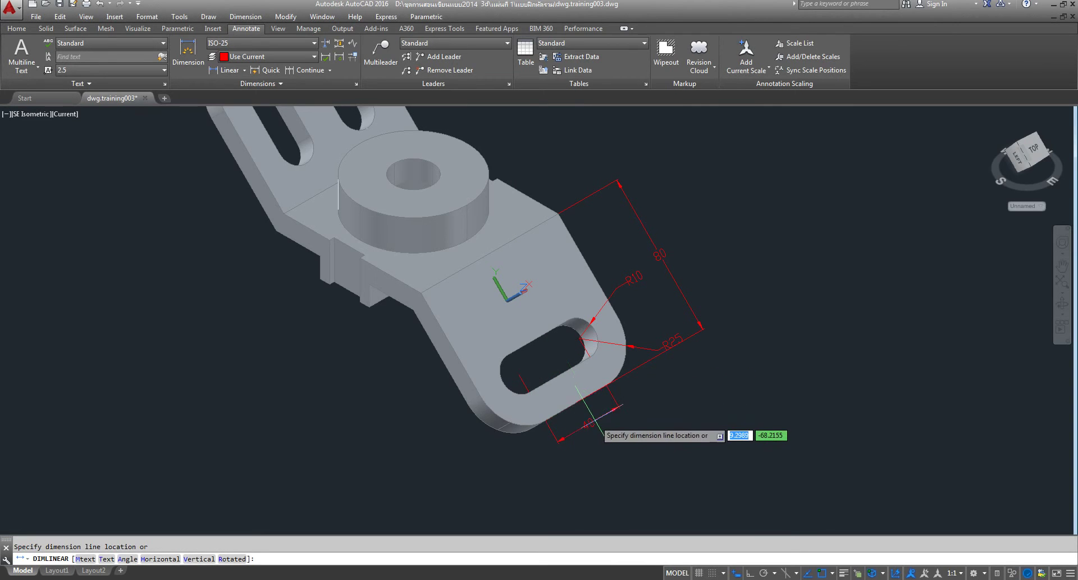
{"action": "scroll", "coordinate": [587, 419], "scroll_direction": "up", "scroll_amount": 3}
{"action": "scroll", "coordinate": [584, 379], "scroll_direction": "up", "scroll_amount": 2}
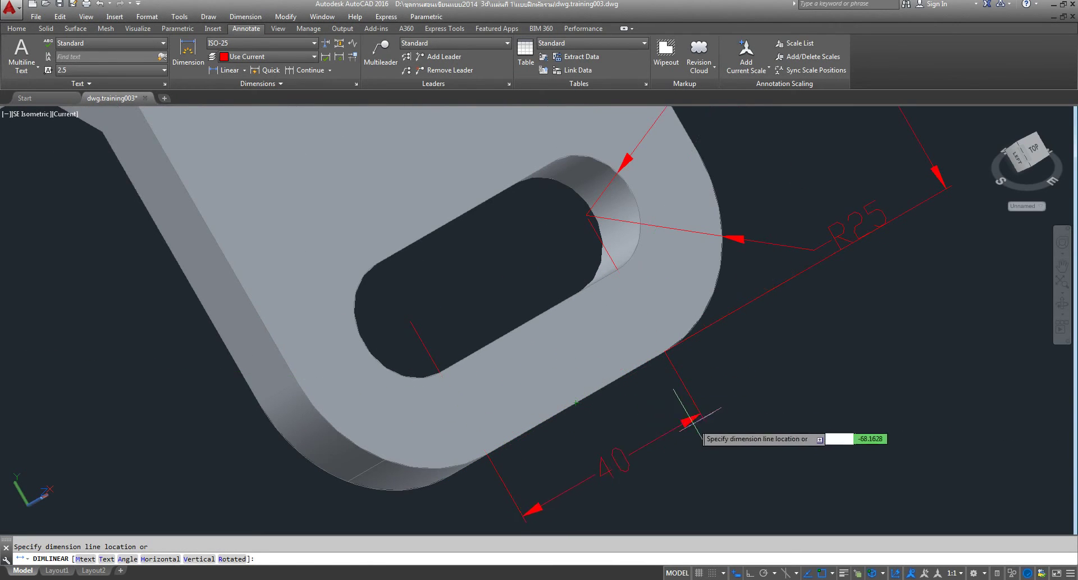
{"action": "left_click", "coordinate": [660, 430]}
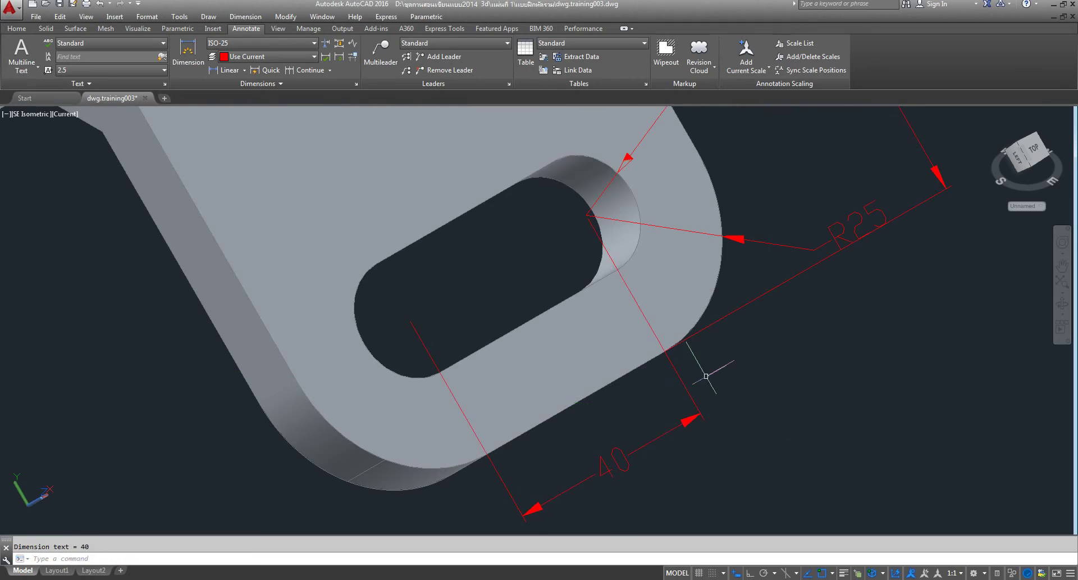
{"action": "scroll", "coordinate": [702, 382], "scroll_direction": "down", "scroll_amount": 5}
Reset the coordinate system to World from the Home tab's UCS list.
{"action": "scroll", "coordinate": [611, 266], "scroll_direction": "up", "scroll_amount": 1}
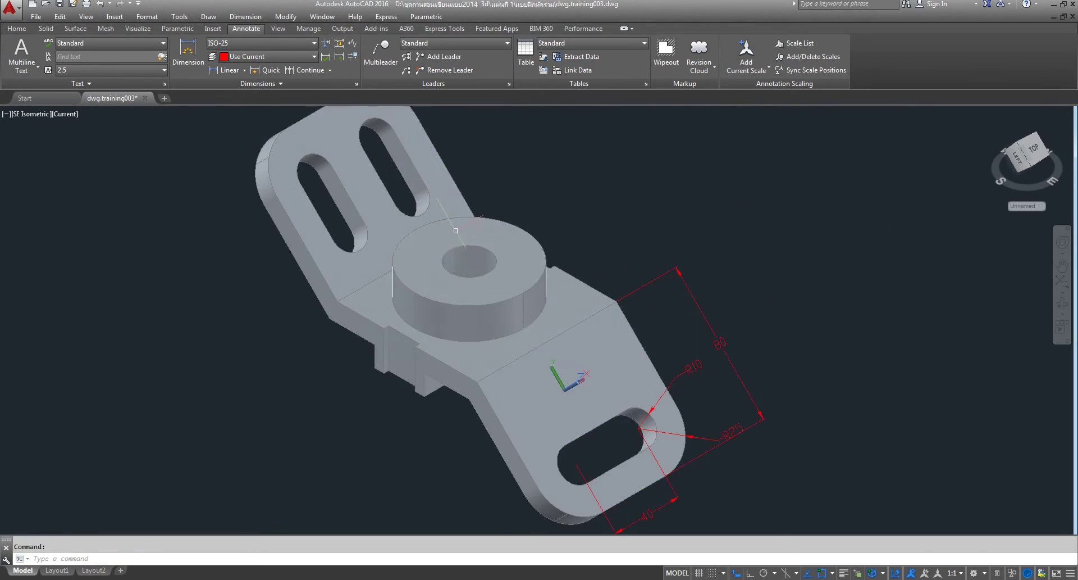
{"action": "scroll", "coordinate": [612, 266], "scroll_direction": "up", "scroll_amount": 1}
{"action": "scroll", "coordinate": [612, 265], "scroll_direction": "down", "scroll_amount": 1}
{"action": "middle_click_drag", "start_coordinate": [611, 266], "coordinate": [631, 284]}
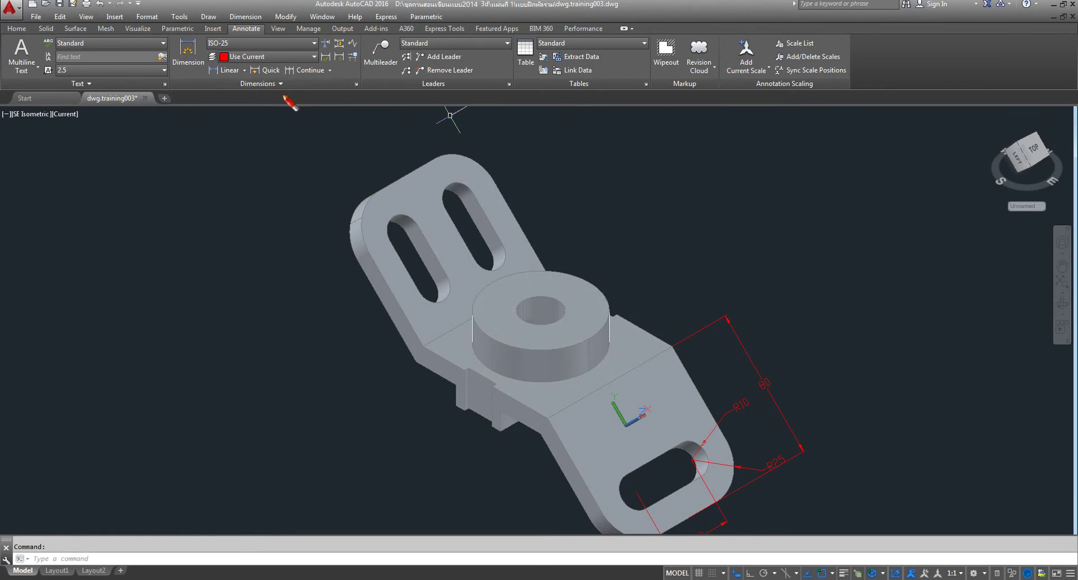
{"action": "left_click", "coordinate": [24, 32]}
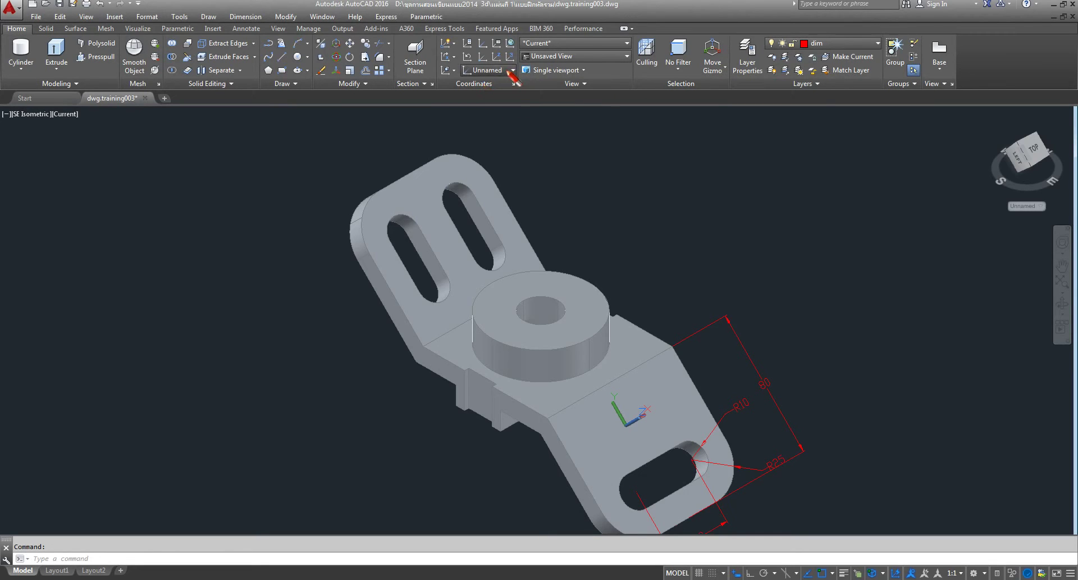
{"action": "left_click", "coordinate": [512, 71]}
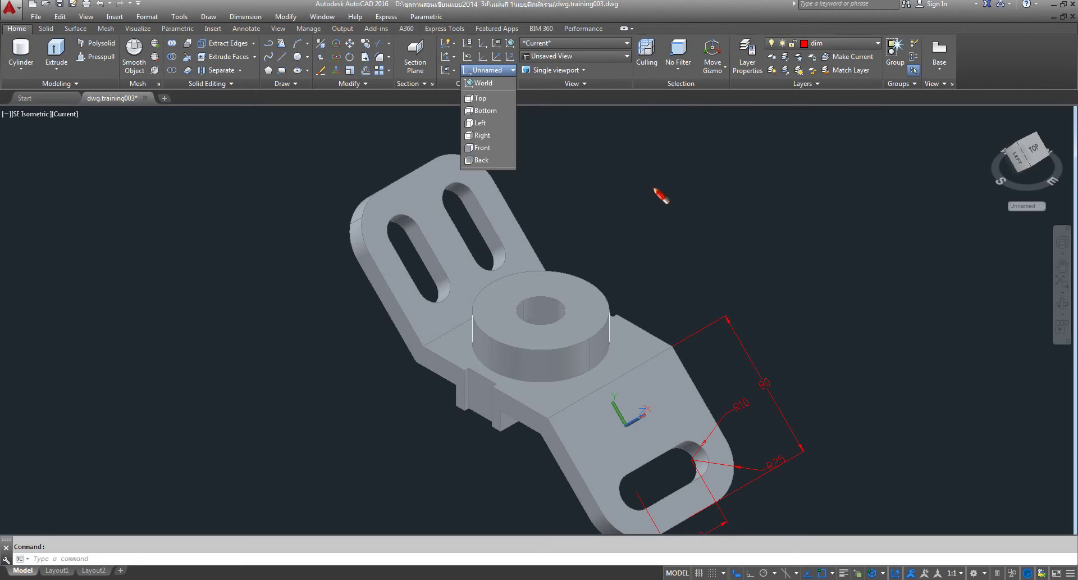
{"action": "left_click", "coordinate": [482, 82]}
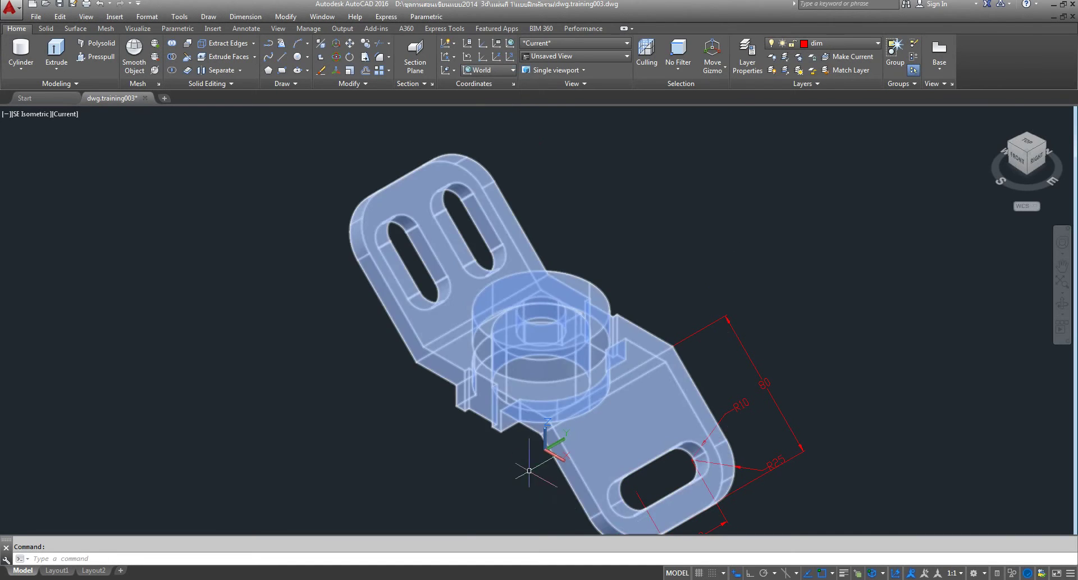
Reframe the bracket up and left, then bring up the UCS alignment flyout.
{"action": "scroll", "coordinate": [546, 449], "scroll_direction": "up", "scroll_amount": 3}
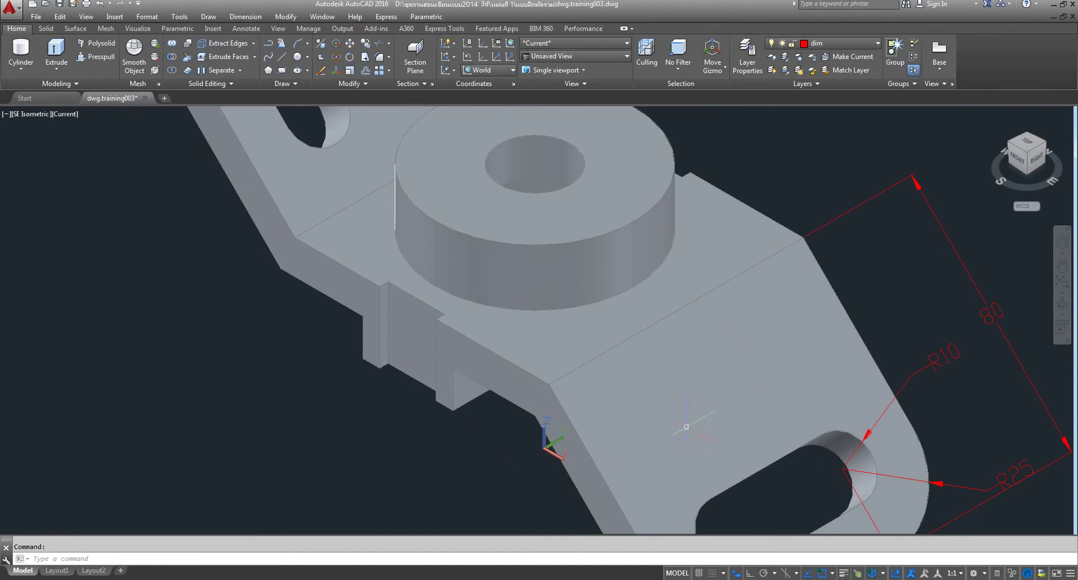
{"action": "scroll", "coordinate": [630, 402], "scroll_direction": "down", "scroll_amount": 4}
{"action": "left_click_drag", "start_coordinate": [630, 401], "coordinate": [584, 369]}
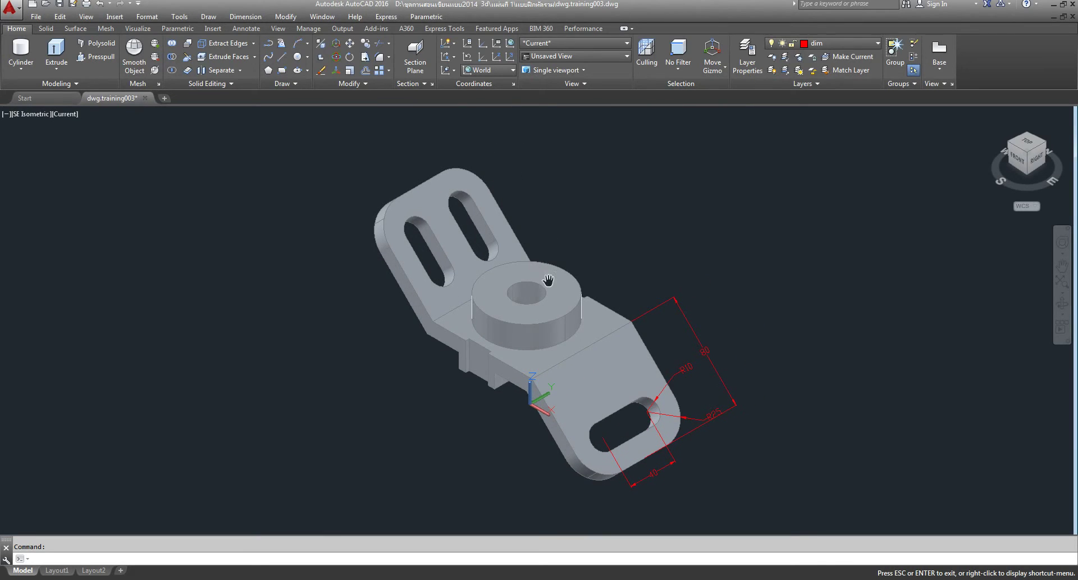
{"action": "right_click", "coordinate": [620, 246]}
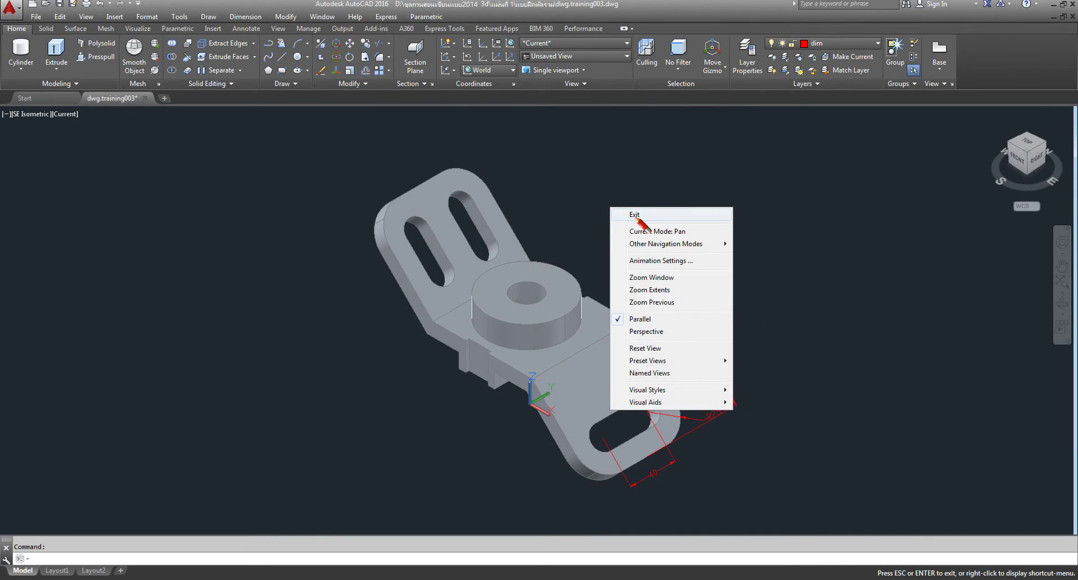
{"action": "left_click", "coordinate": [625, 210]}
{"action": "left_click", "coordinate": [448, 72]}
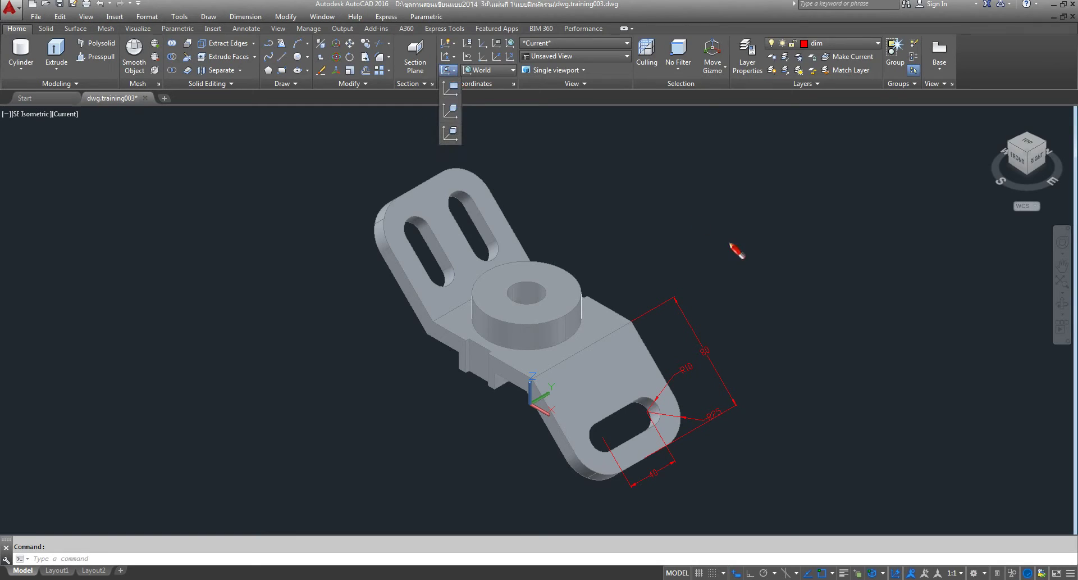
Use Face UCS on the upright slotted plate's face and accept the default orientation.
{"action": "left_click", "coordinate": [450, 134]}
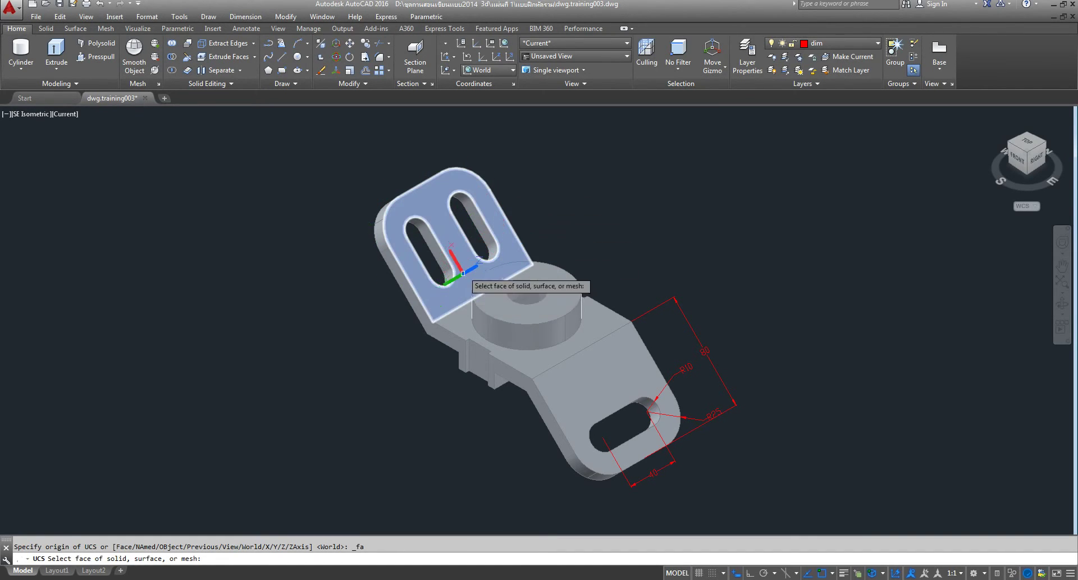
{"action": "scroll", "coordinate": [456, 277], "scroll_direction": "up", "scroll_amount": 3}
{"action": "scroll", "coordinate": [466, 258], "scroll_direction": "up", "scroll_amount": 2}
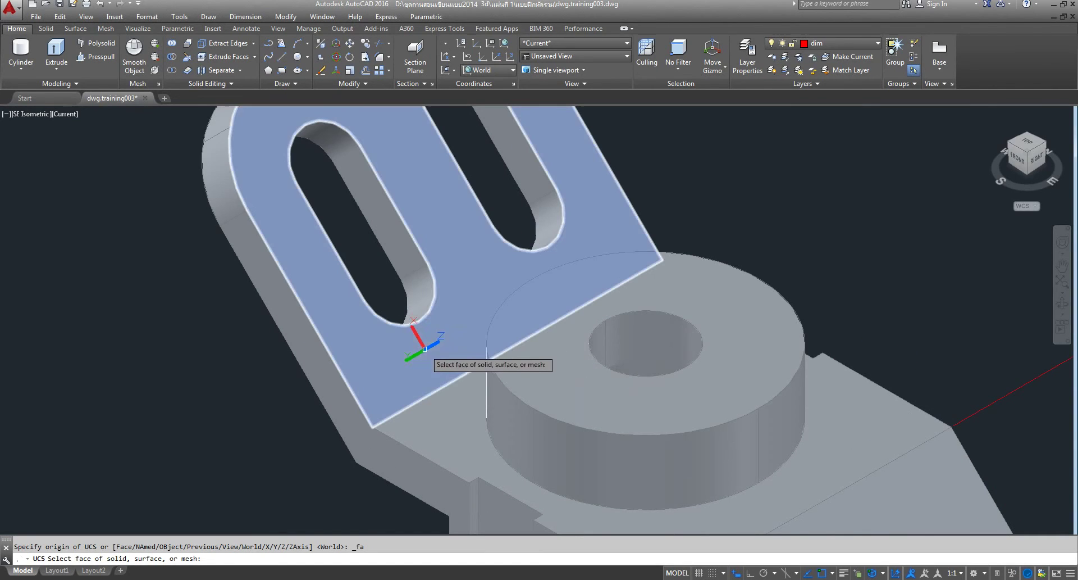
{"action": "left_click", "coordinate": [399, 378]}
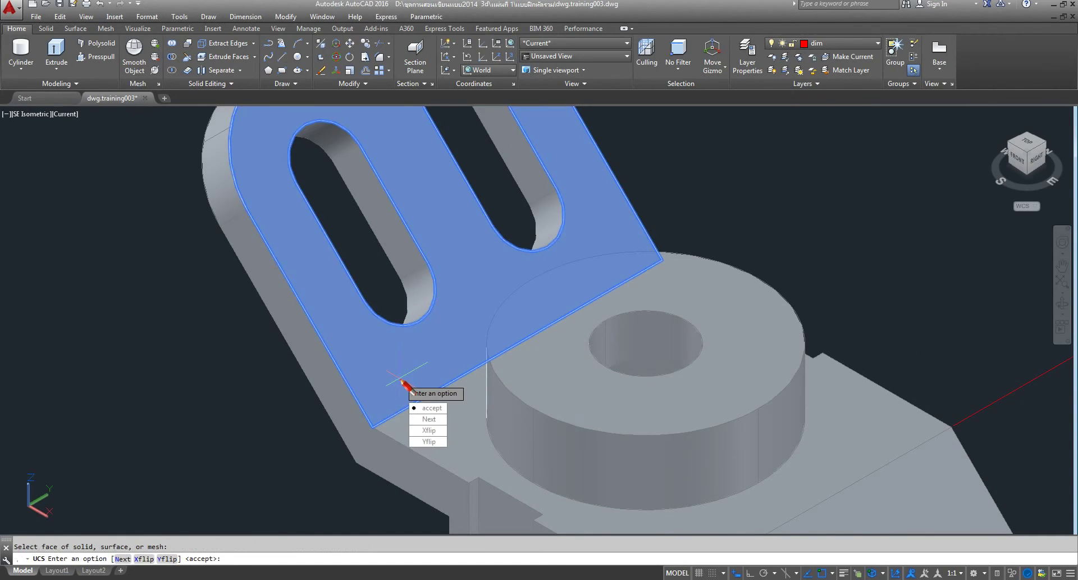
{"action": "left_click", "coordinate": [428, 414]}
{"action": "key", "text": "Return"}
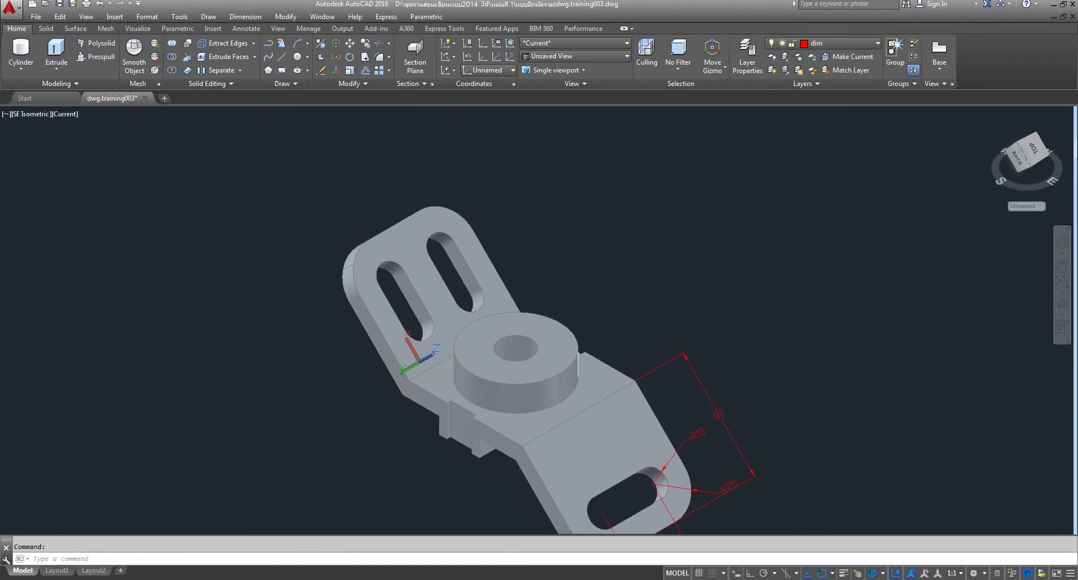
{"action": "scroll", "coordinate": [481, 335], "scroll_direction": "up", "scroll_amount": 3}
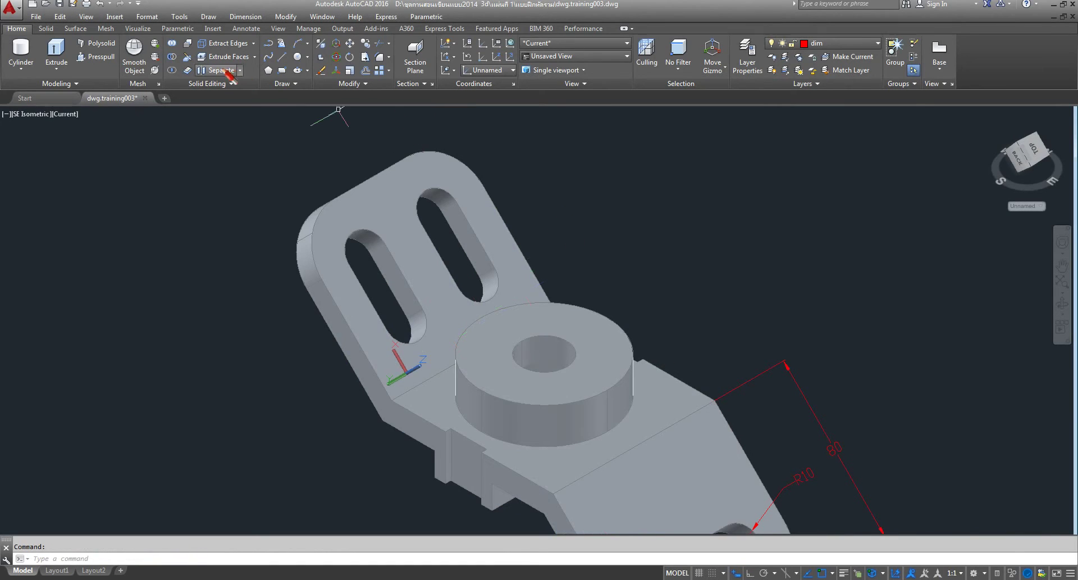
Add a linear 80 dimension from the upright plate's top edge to its bottom, placed beside it.
{"action": "left_click", "coordinate": [246, 30]}
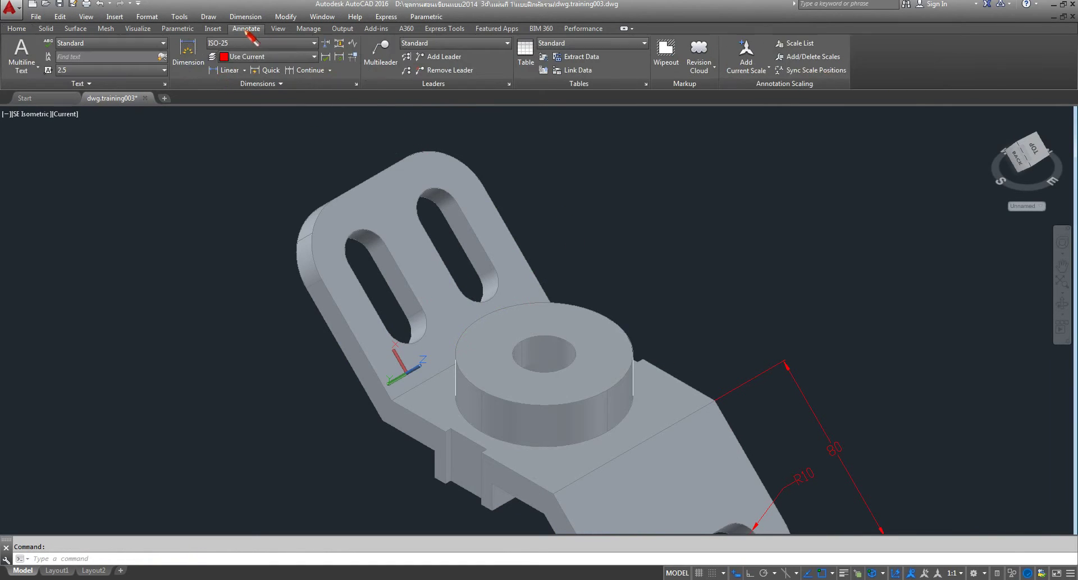
{"action": "left_click", "coordinate": [227, 70]}
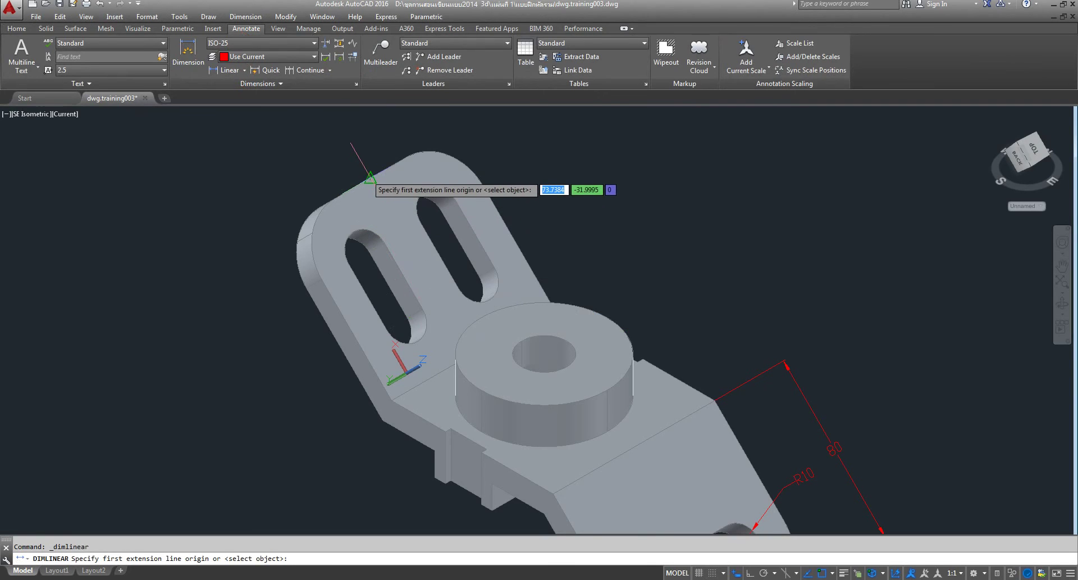
{"action": "left_click", "coordinate": [370, 178]}
{"action": "left_click", "coordinate": [391, 400]}
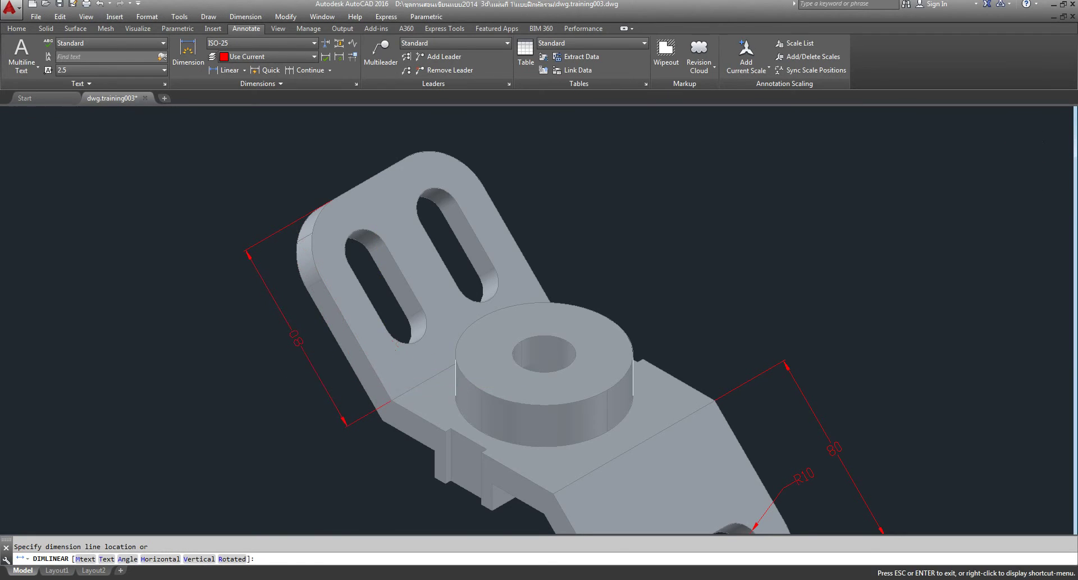
{"action": "middle_click_drag", "start_coordinate": [312, 369], "coordinate": [336, 343]}
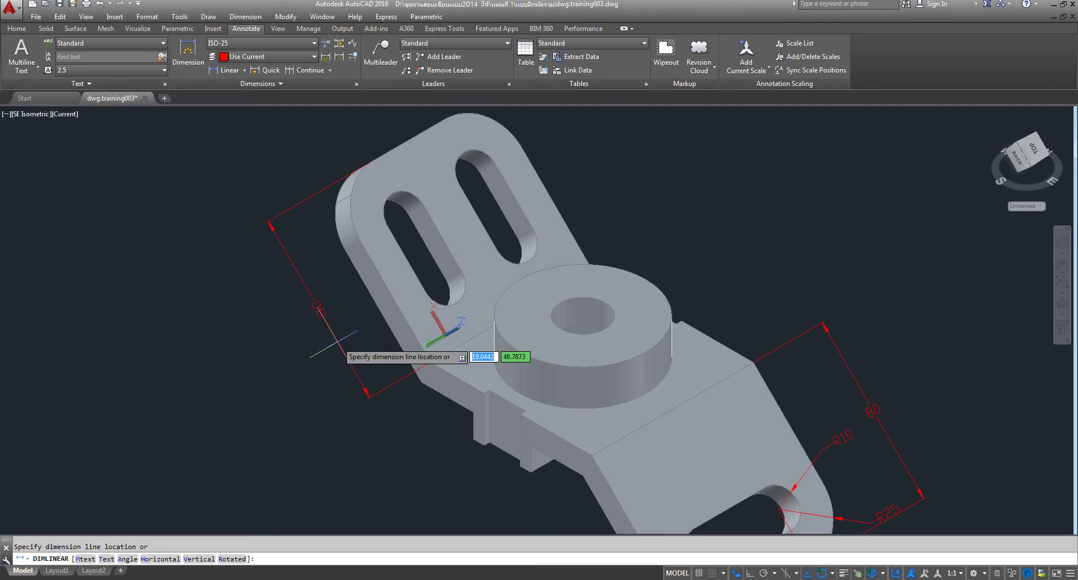
{"action": "left_click", "coordinate": [336, 343]}
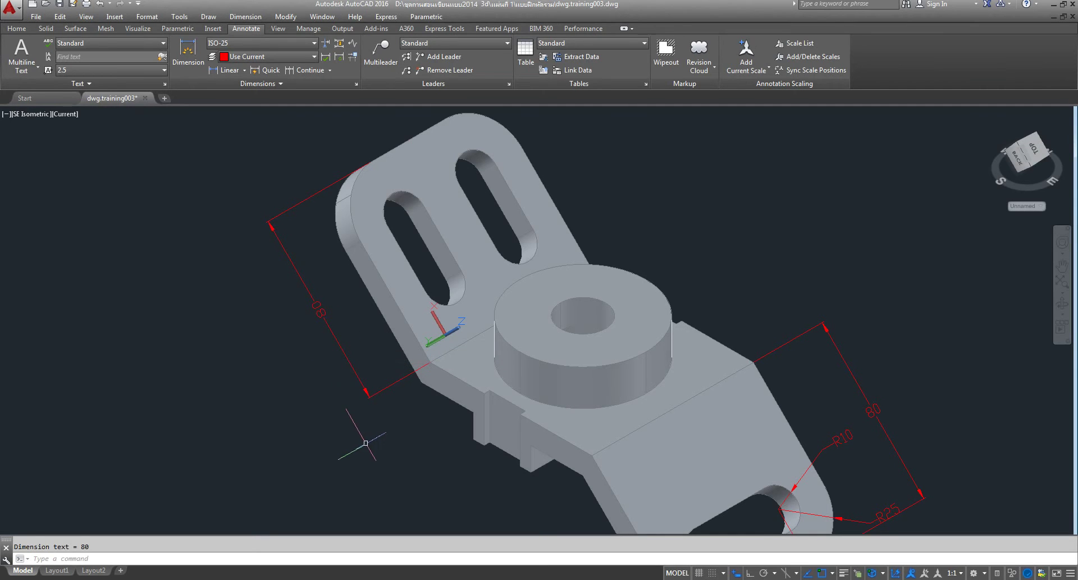
{"action": "scroll", "coordinate": [337, 320], "scroll_direction": "down", "scroll_amount": 3}
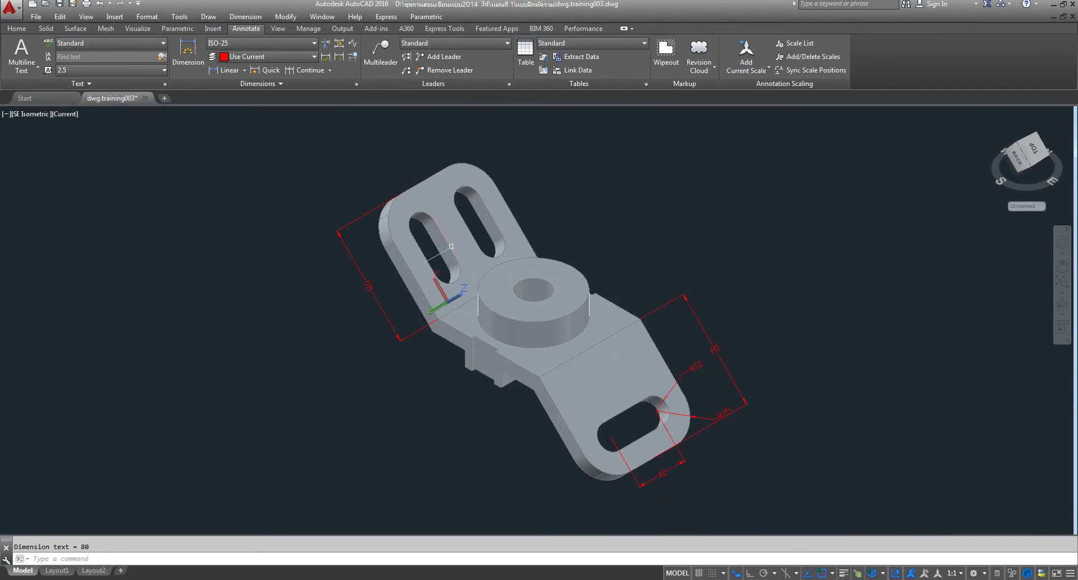
{"action": "scroll", "coordinate": [655, 294], "scroll_direction": "up", "scroll_amount": 2}
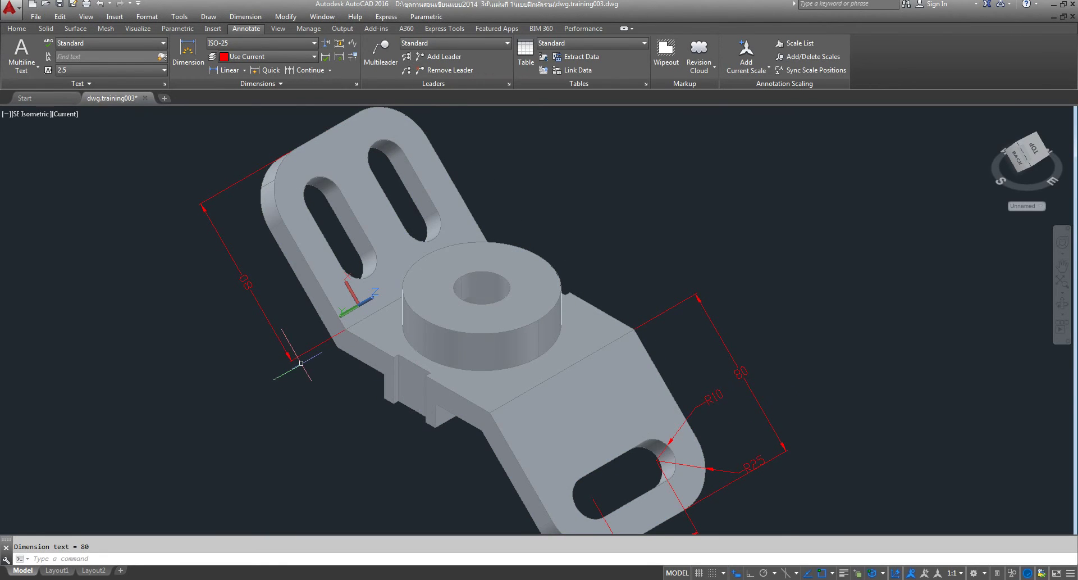
{"action": "middle_click_drag", "start_coordinate": [242, 301], "coordinate": [273, 340]}
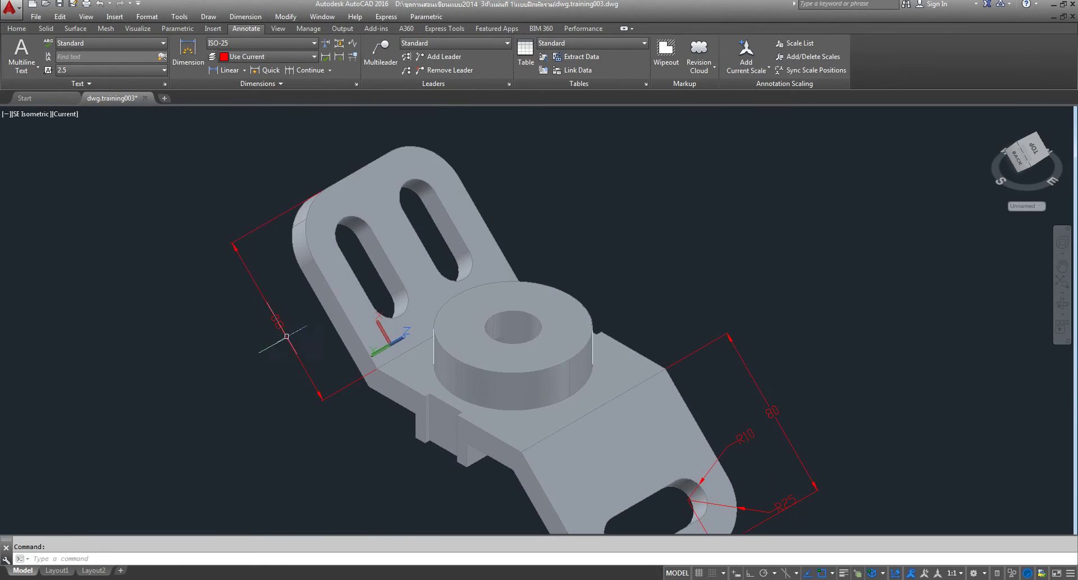
Change the ISO-25 dimension style's text alignment to 'Aligned with dimension line'.
{"action": "left_click", "coordinate": [356, 84]}
{"action": "left_click", "coordinate": [672, 270]}
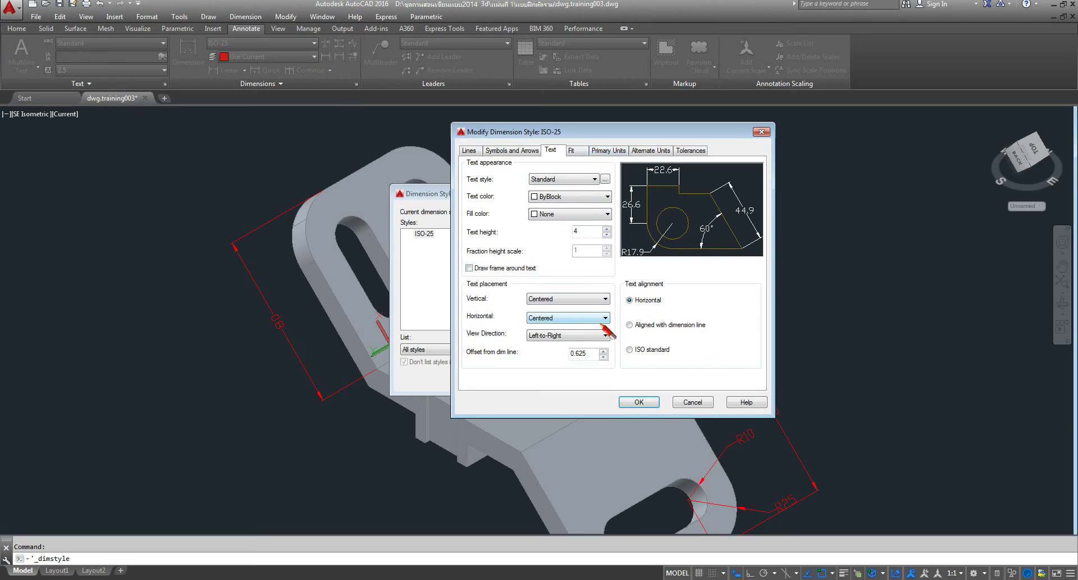
{"action": "left_click", "coordinate": [629, 325]}
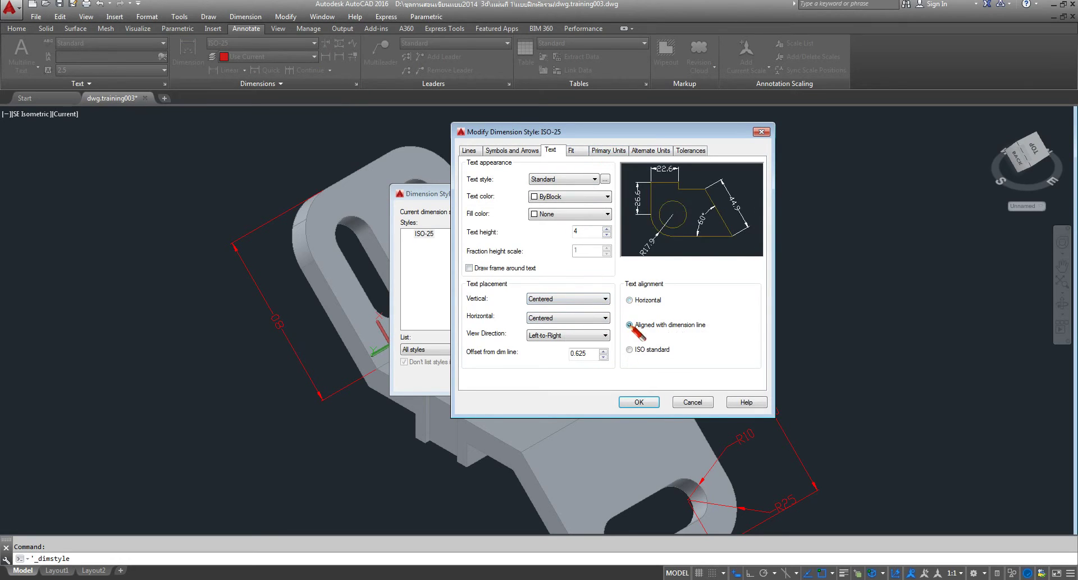
{"action": "left_click", "coordinate": [639, 402]}
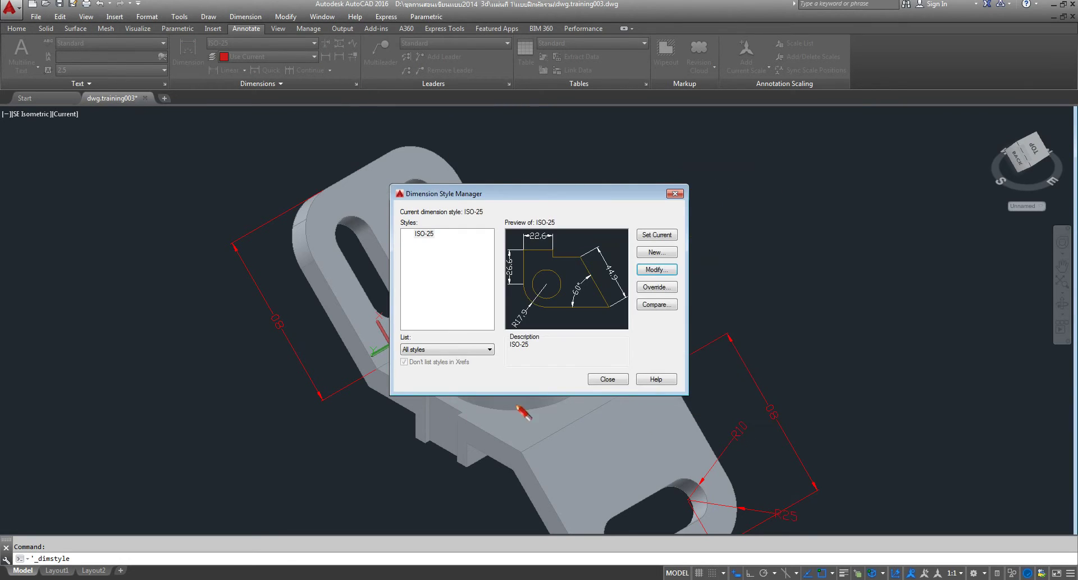
{"action": "left_click", "coordinate": [617, 376]}
{"action": "middle_click_drag", "start_coordinate": [753, 379], "coordinate": [718, 335]}
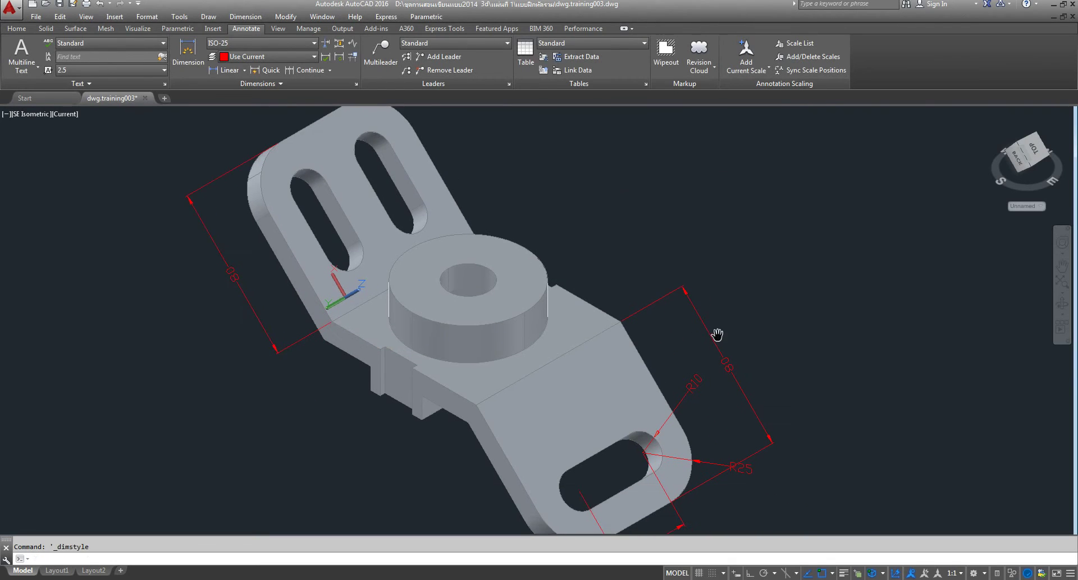
{"action": "middle_click_drag", "start_coordinate": [521, 353], "coordinate": [595, 381]}
{"action": "middle_click_drag", "start_coordinate": [361, 337], "coordinate": [407, 360]}
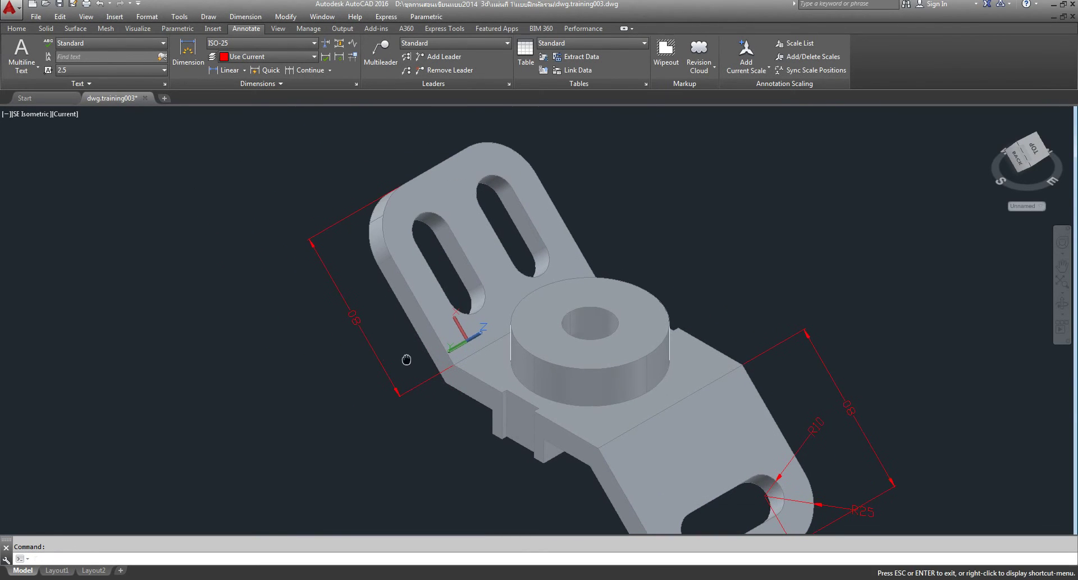
Switch the ISO-25 style's text alignment back to Horizontal so the 80 labels read level.
{"action": "left_click", "coordinate": [364, 334]}
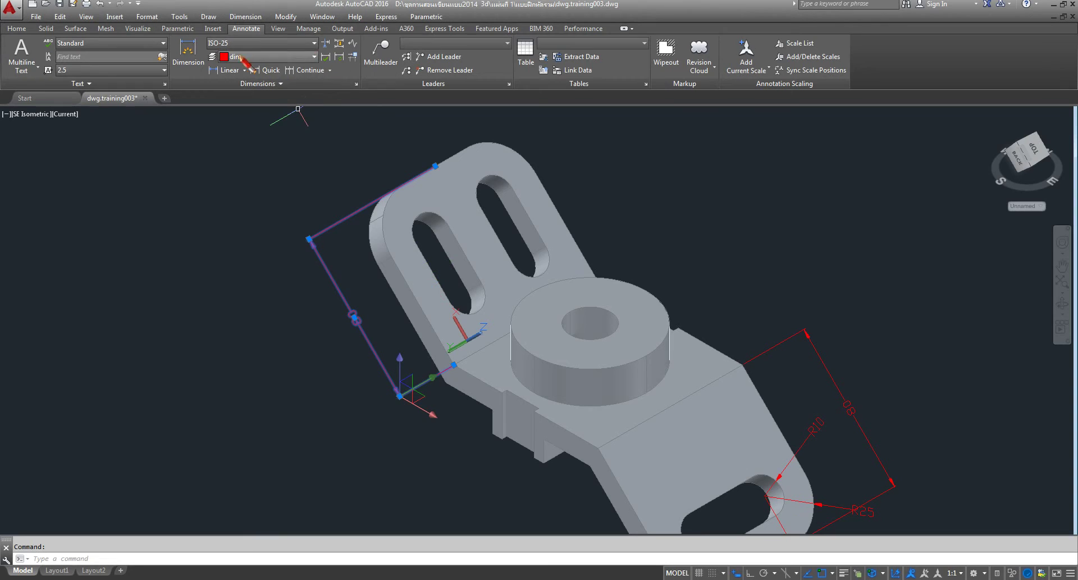
{"action": "left_click", "coordinate": [356, 84]}
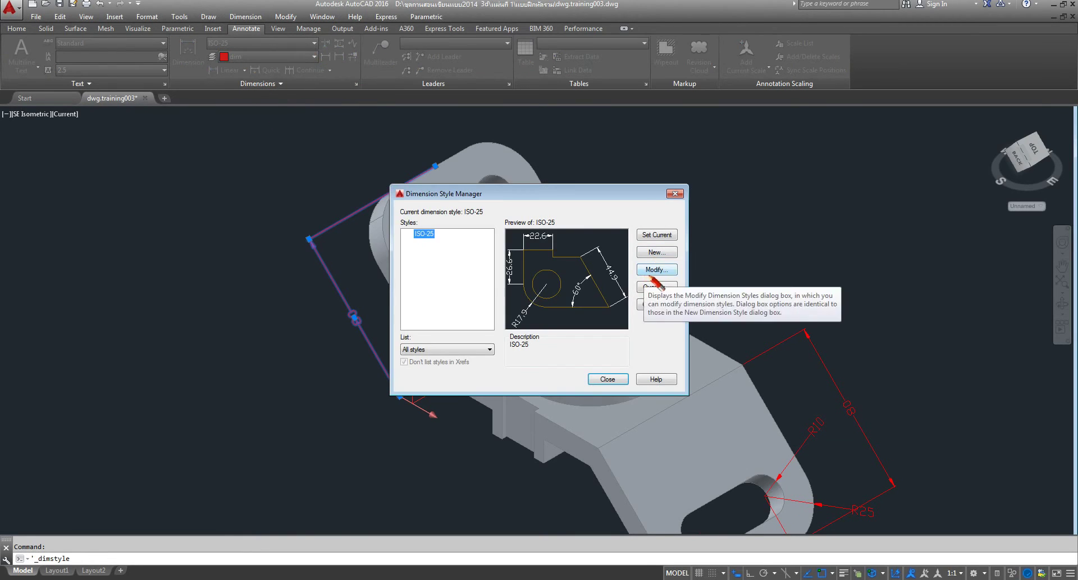
{"action": "left_click", "coordinate": [661, 270]}
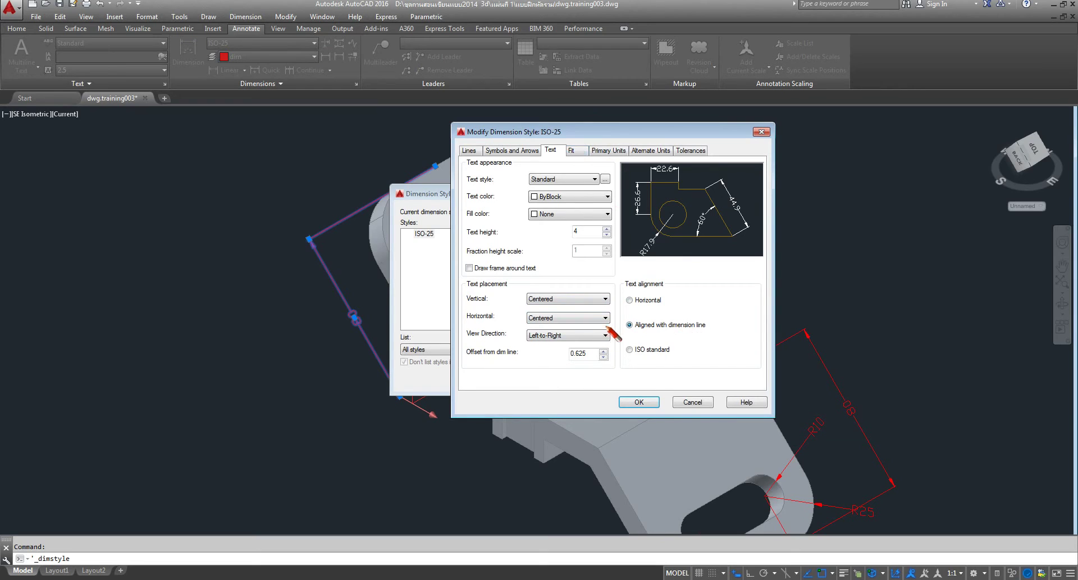
{"action": "left_click", "coordinate": [630, 299]}
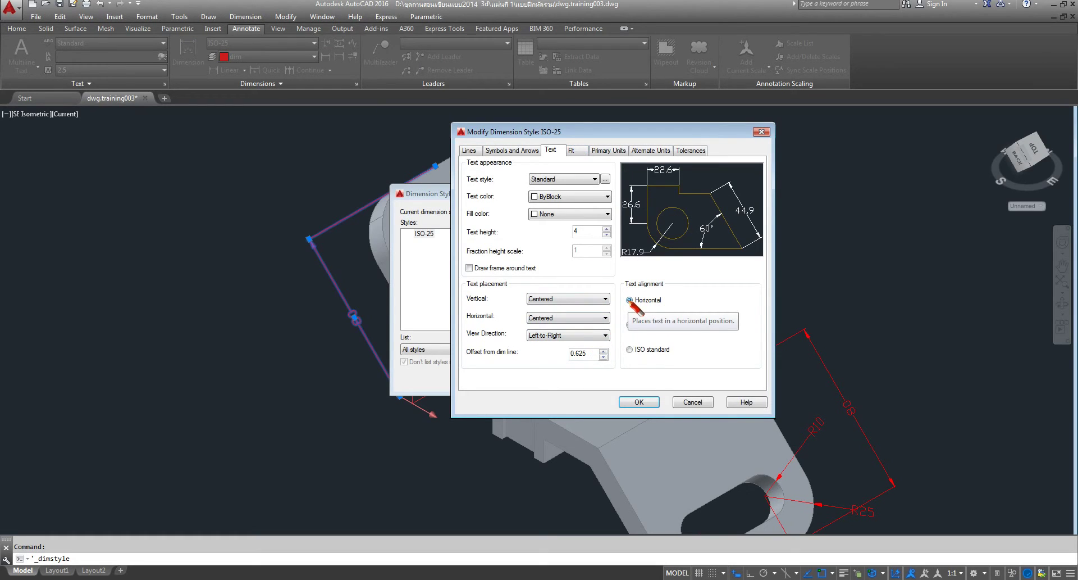
{"action": "left_click", "coordinate": [642, 403]}
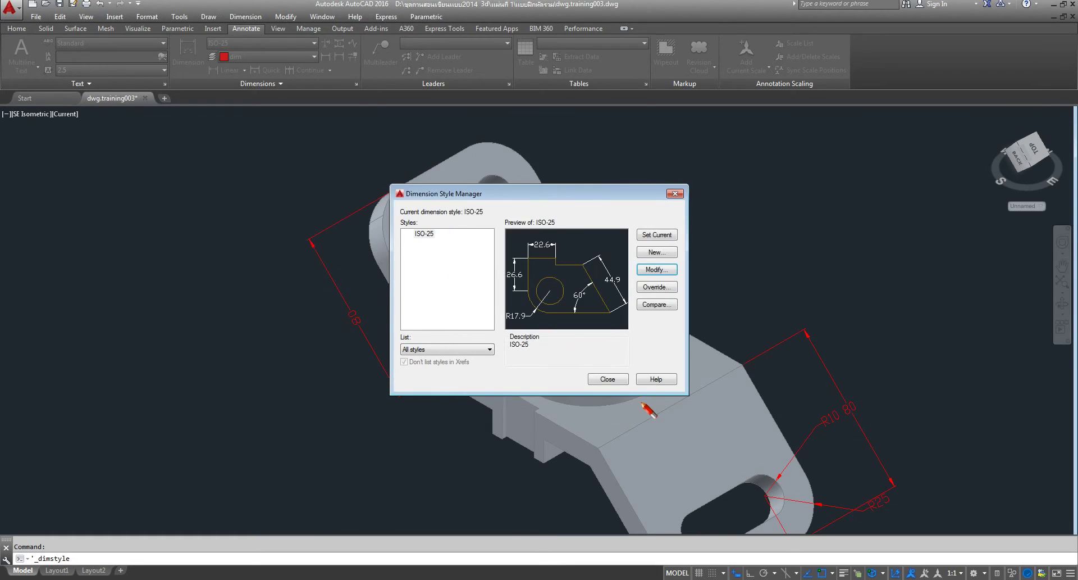
{"action": "left_click", "coordinate": [608, 379]}
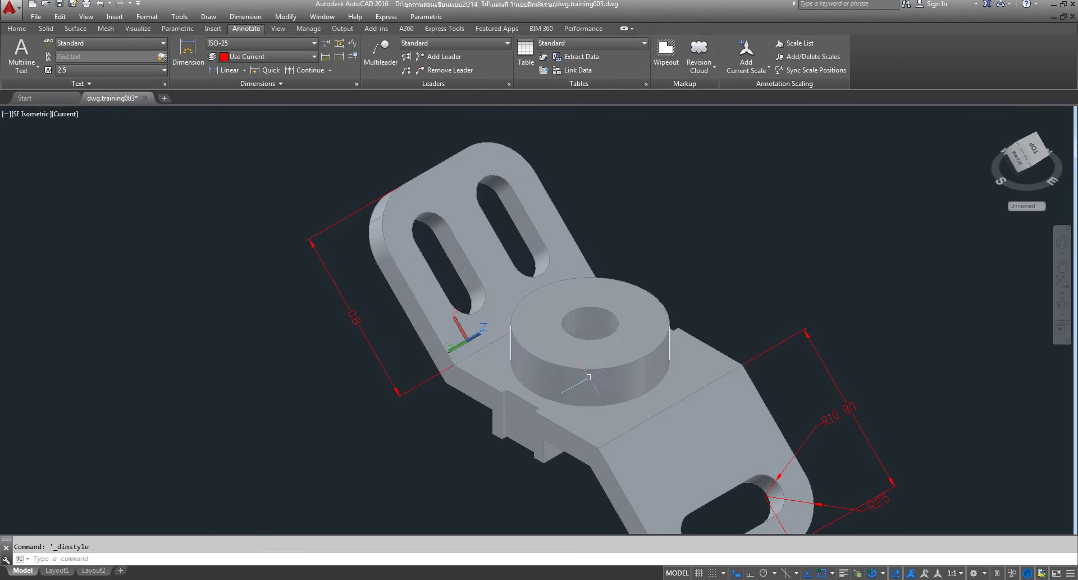
{"action": "left_click", "coordinate": [353, 315]}
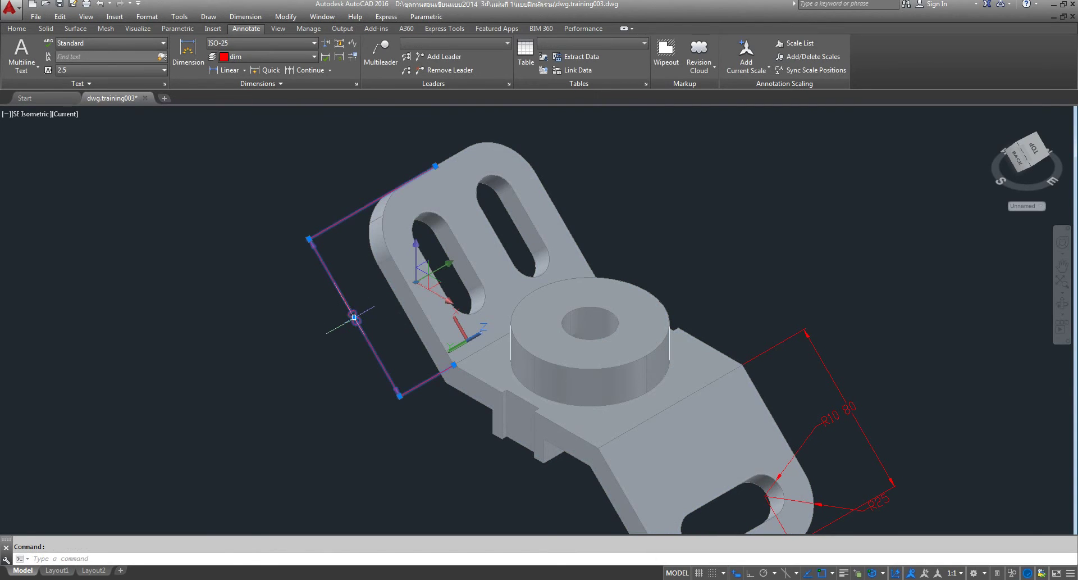
Start moving the upright plate's 80 dimension text, then cancel the move.
{"action": "left_click", "coordinate": [354, 316]}
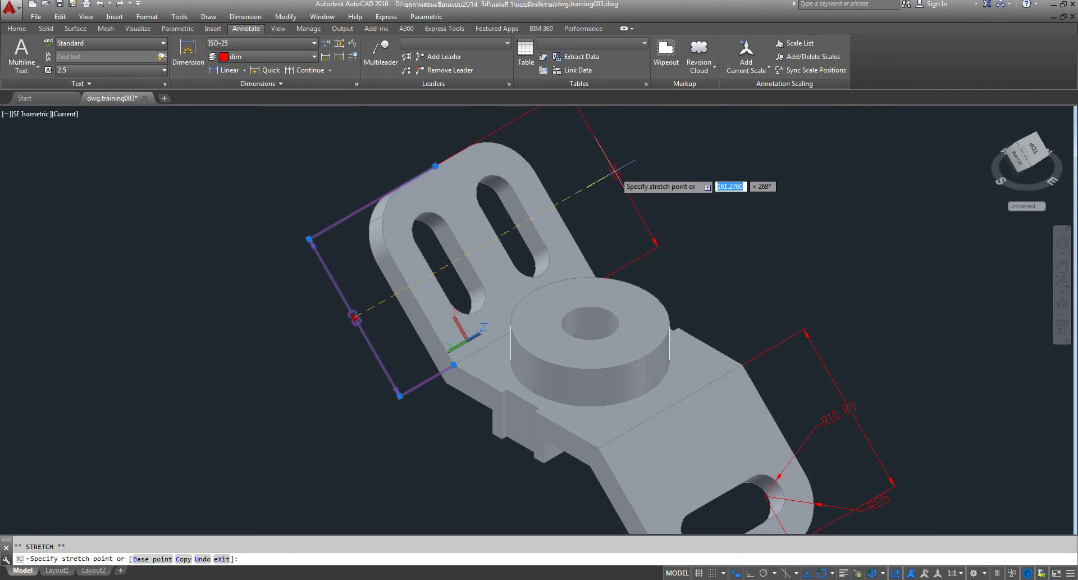
{"action": "middle_click_drag", "start_coordinate": [590, 135], "coordinate": [554, 187]}
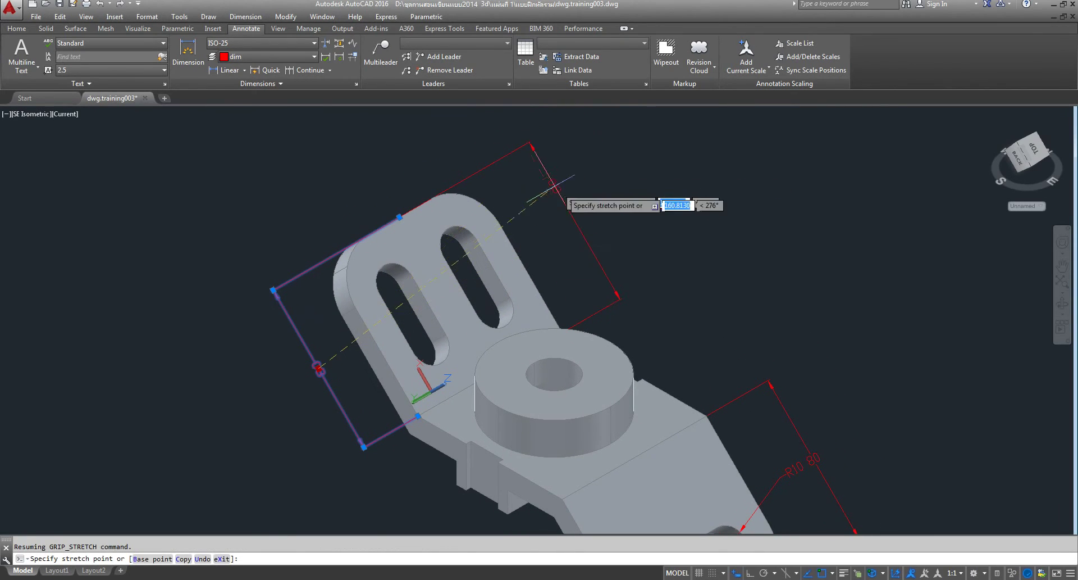
{"action": "scroll", "coordinate": [554, 184], "scroll_direction": "up", "scroll_amount": 2}
{"action": "scroll", "coordinate": [561, 203], "scroll_direction": "down", "scroll_amount": 3}
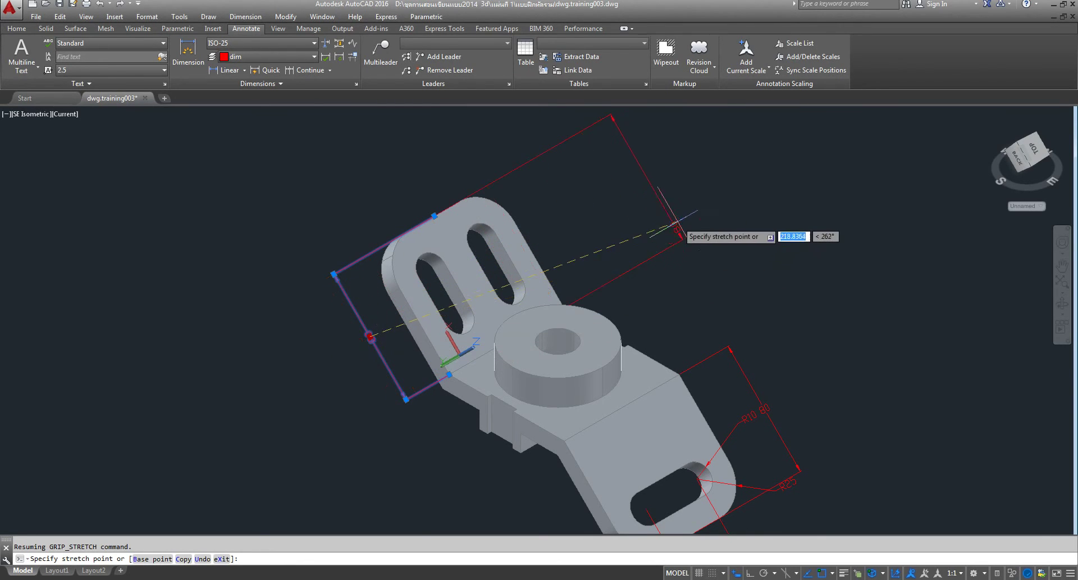
{"action": "scroll", "coordinate": [435, 410], "scroll_direction": "up", "scroll_amount": 1}
{"action": "key", "text": "Escape"}
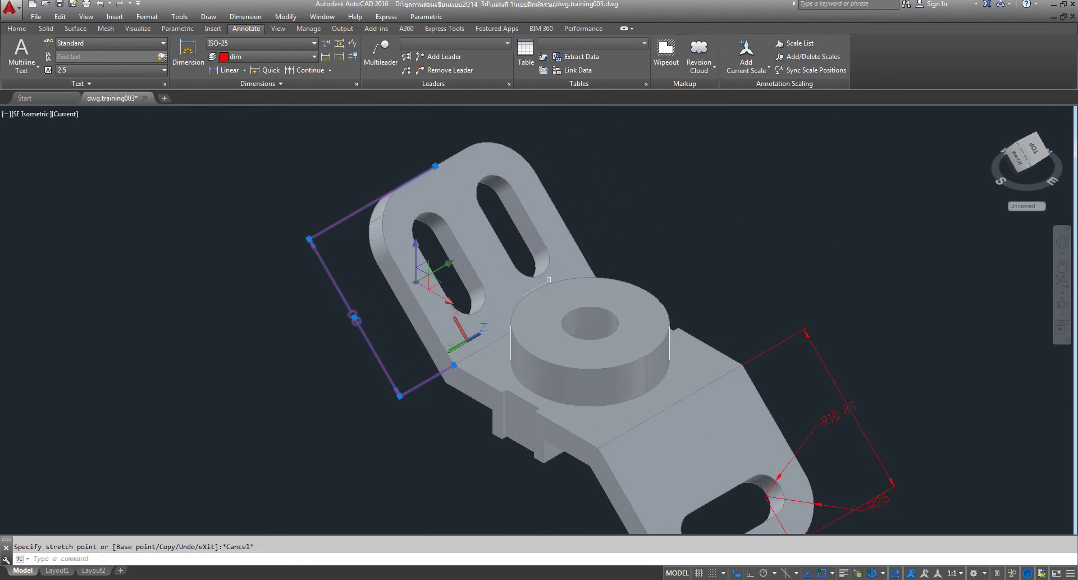
Zoom out to see the whole bracket and bring up the Home modelling tools.
{"action": "scroll", "coordinate": [498, 265], "scroll_direction": "down", "scroll_amount": 1}
{"action": "scroll", "coordinate": [554, 367], "scroll_direction": "up", "scroll_amount": 1}
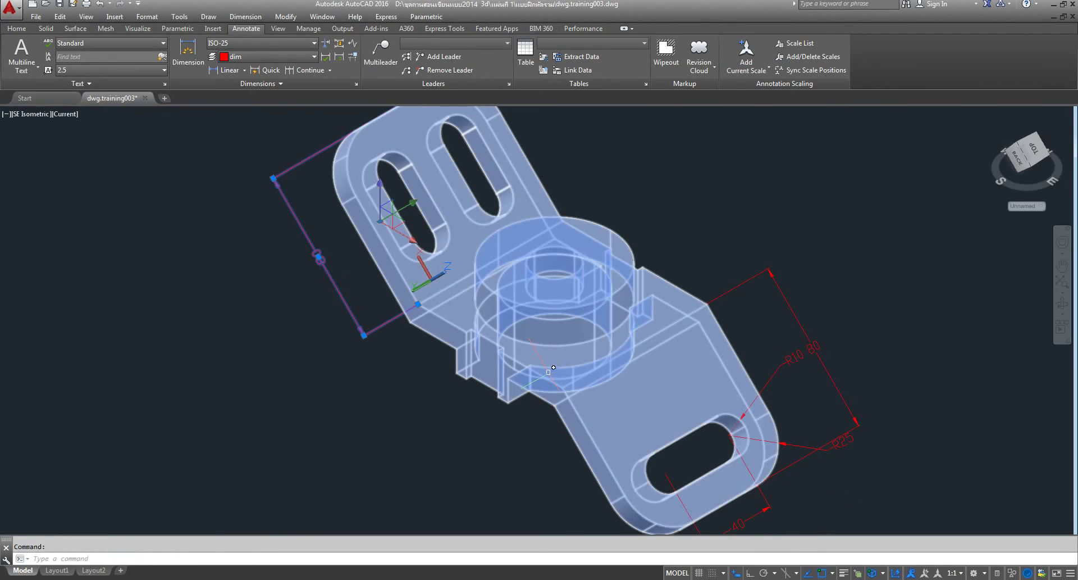
{"action": "scroll", "coordinate": [441, 261], "scroll_direction": "up", "scroll_amount": 5}
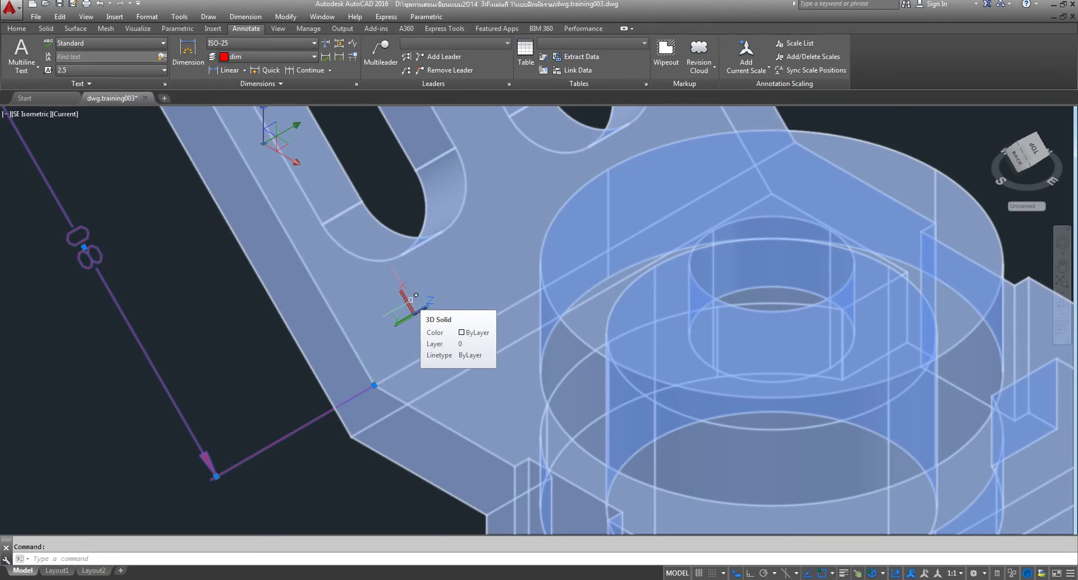
{"action": "scroll", "coordinate": [411, 300], "scroll_direction": "down", "scroll_amount": 4}
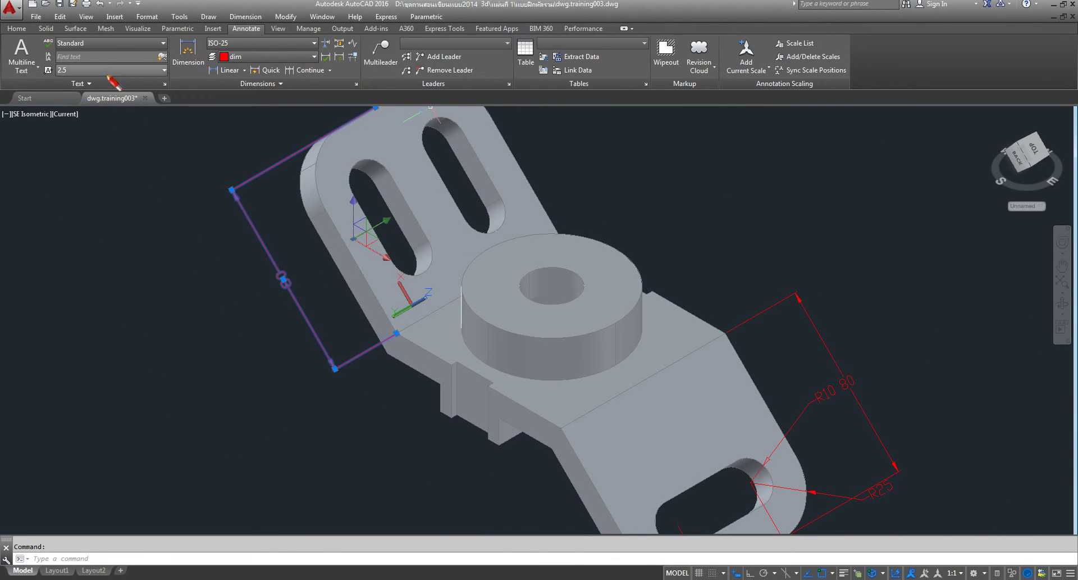
{"action": "left_click", "coordinate": [17, 28]}
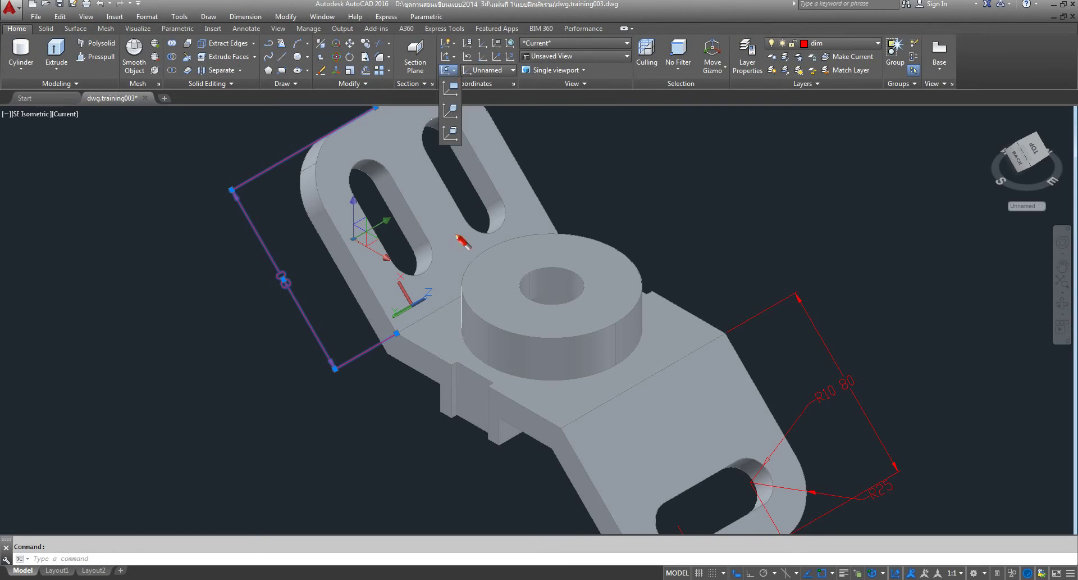
{"action": "left_click", "coordinate": [450, 133]}
{"action": "middle_click_drag", "start_coordinate": [646, 211], "coordinate": [620, 288]}
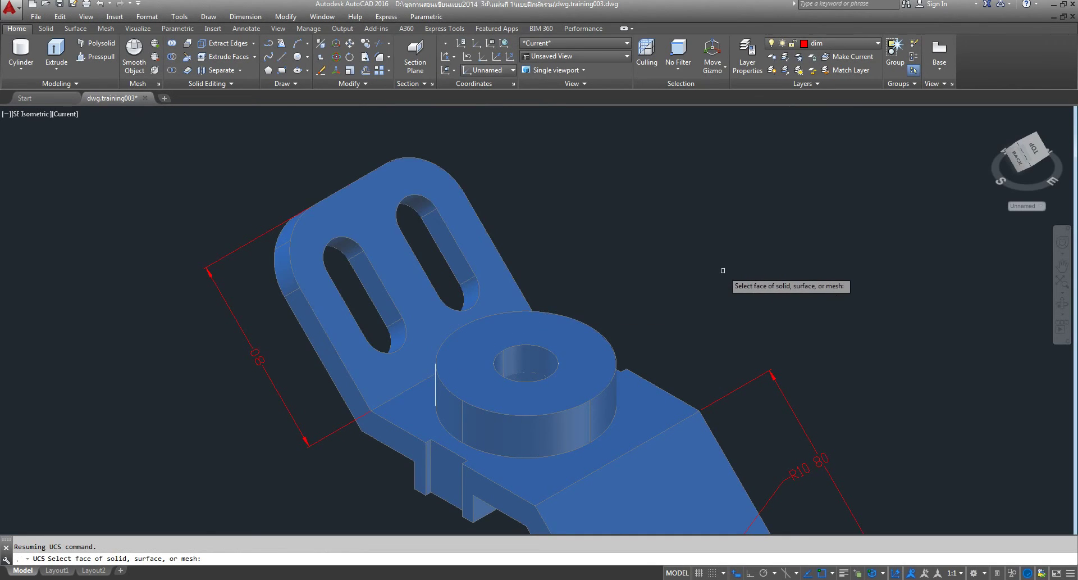
{"action": "middle_click_drag", "start_coordinate": [672, 274], "coordinate": [628, 195]}
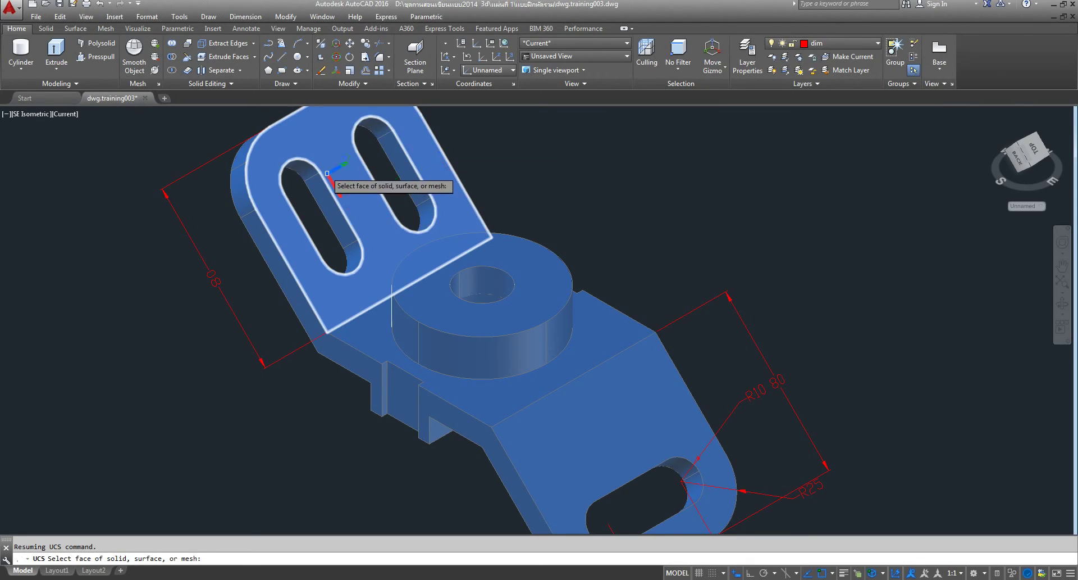
{"action": "middle_click_drag", "start_coordinate": [326, 173], "coordinate": [360, 262]}
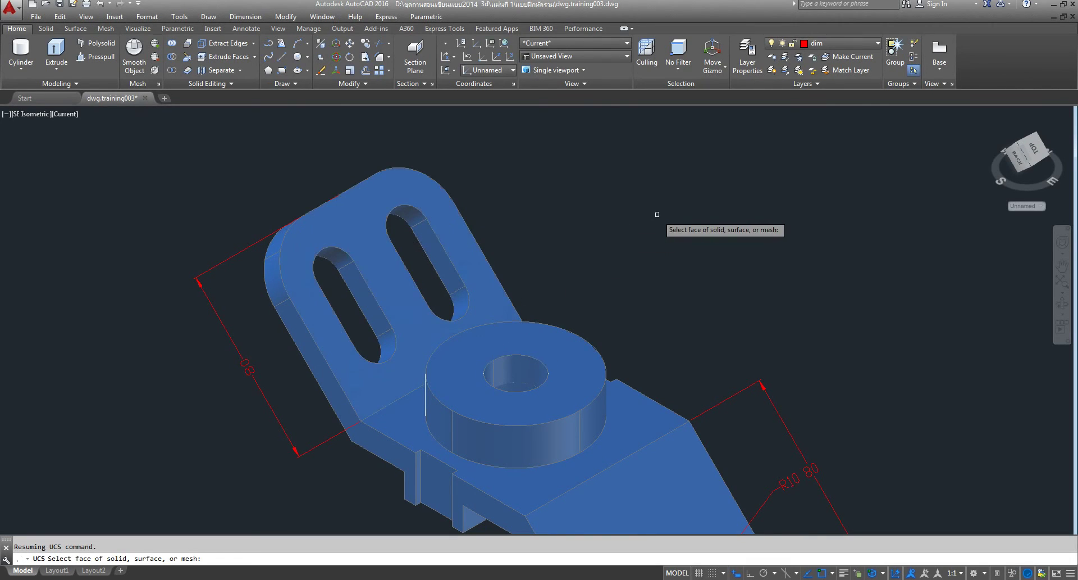
{"action": "key", "text": "Escape"}
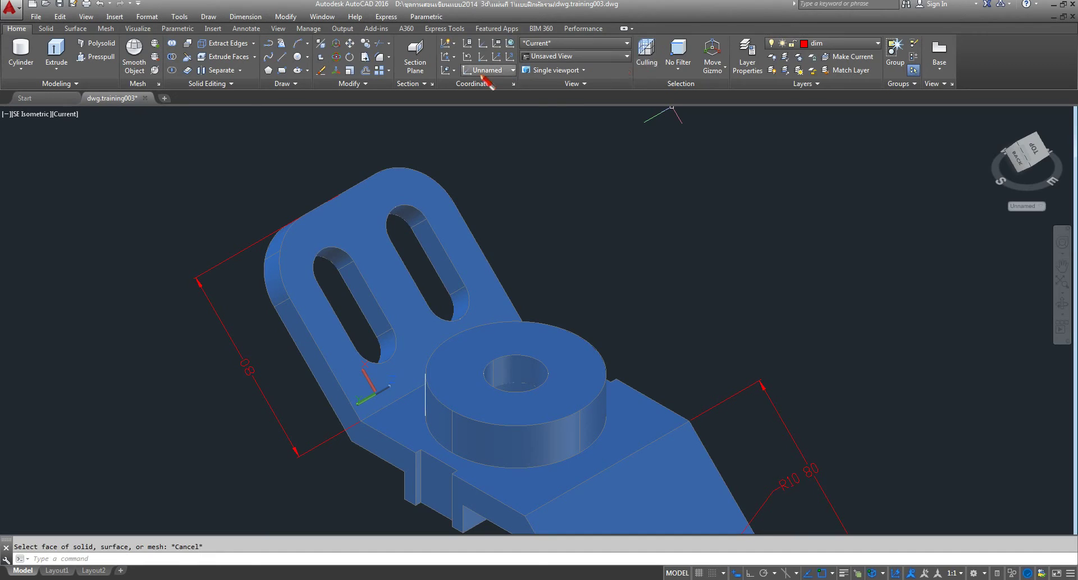
Switch the UCS to Top, then back to World.
{"action": "left_click", "coordinate": [503, 71]}
{"action": "left_click", "coordinate": [498, 97]}
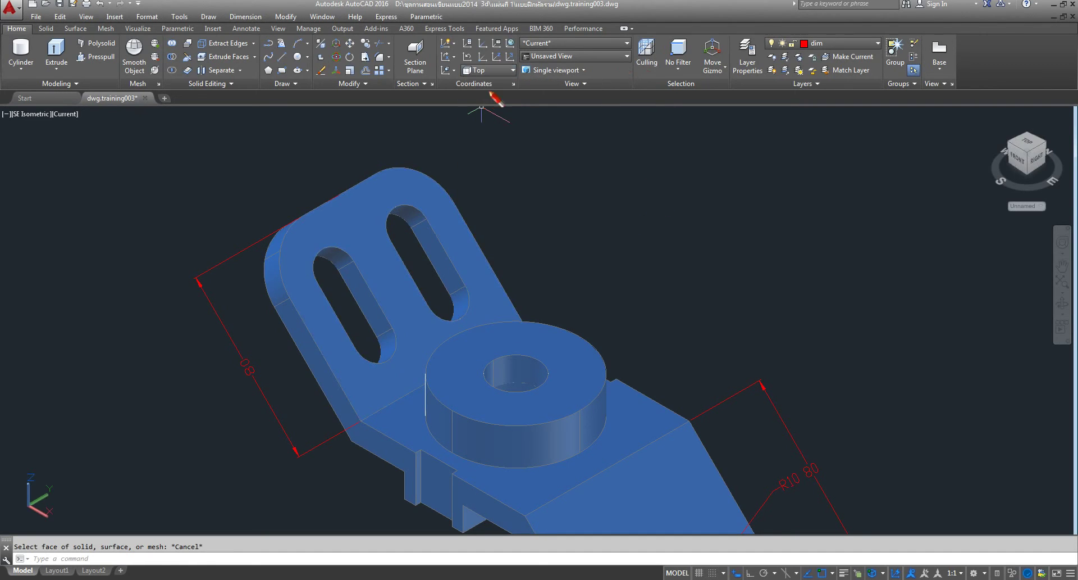
{"action": "left_click", "coordinate": [504, 70]}
{"action": "left_click", "coordinate": [494, 84]}
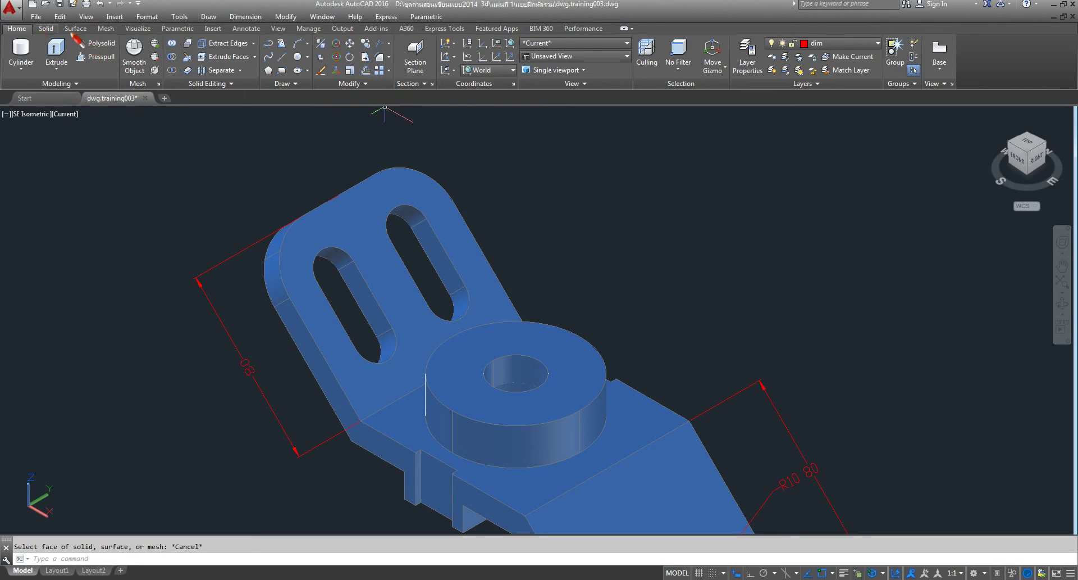
Try a Face UCS on the bracket, then reset the coordinate system to World.
{"action": "left_click", "coordinate": [453, 72]}
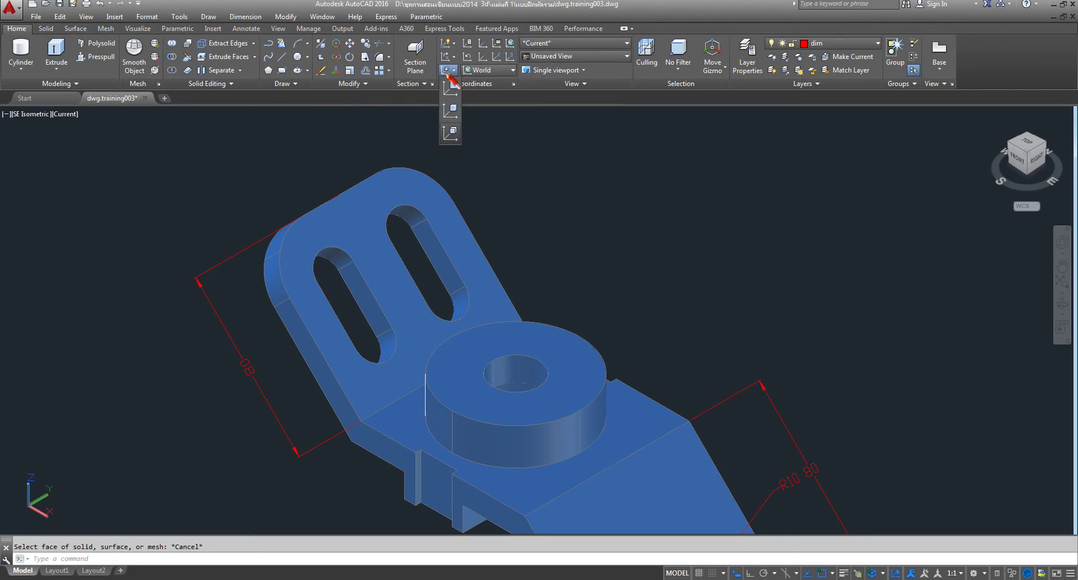
{"action": "left_click", "coordinate": [451, 133]}
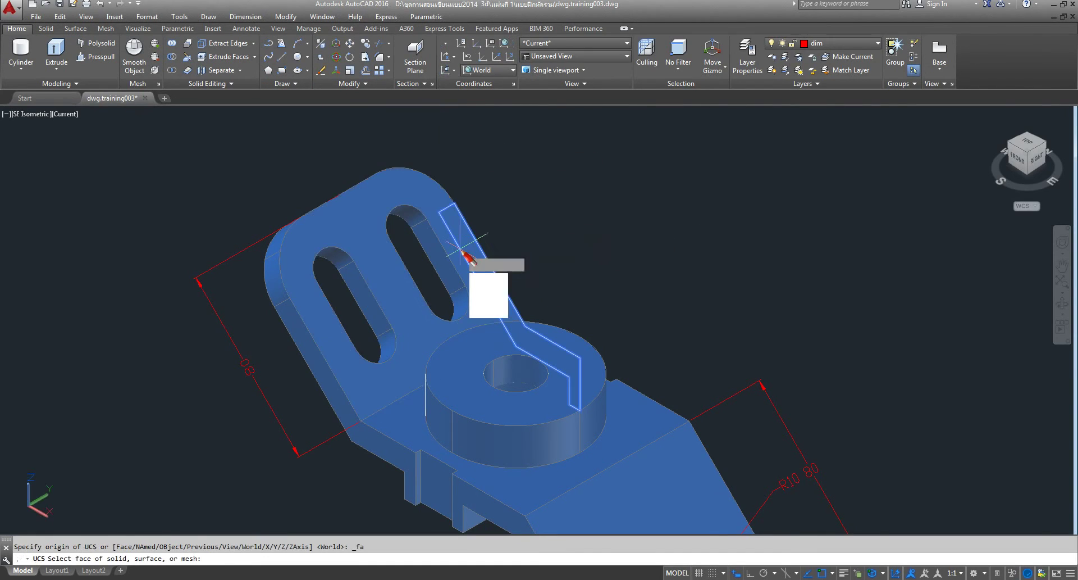
{"action": "left_click", "coordinate": [485, 278]}
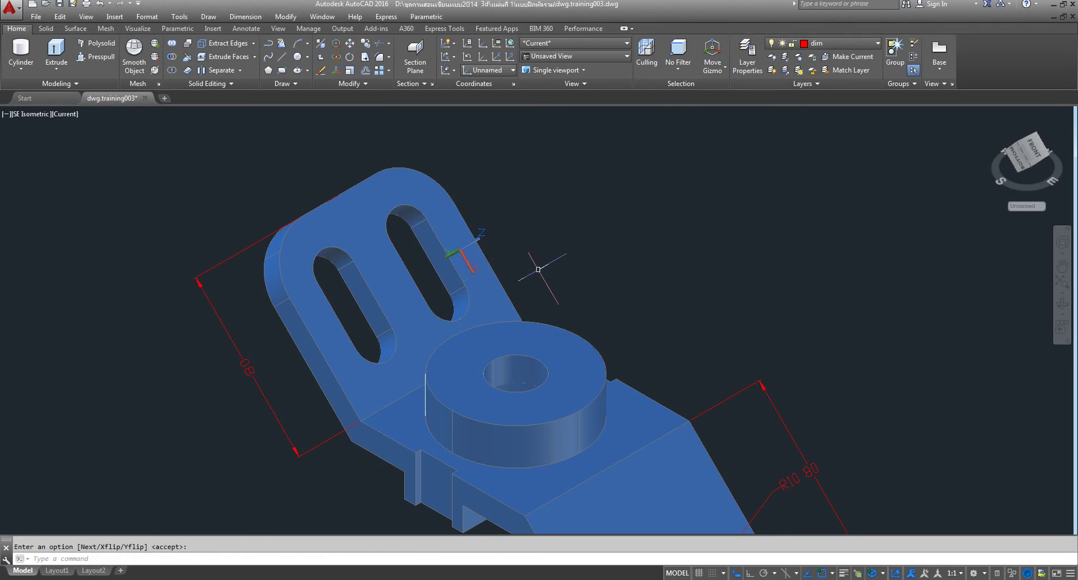
{"action": "right_click", "coordinate": [560, 206]}
{"action": "left_click", "coordinate": [558, 212]}
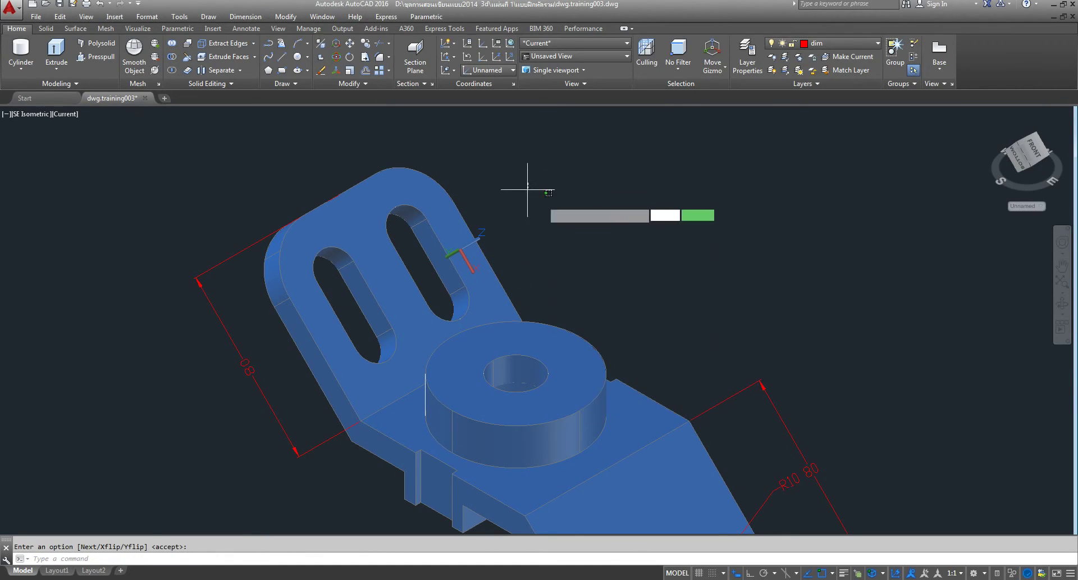
{"action": "left_click", "coordinate": [525, 188]}
{"action": "left_click", "coordinate": [508, 71]}
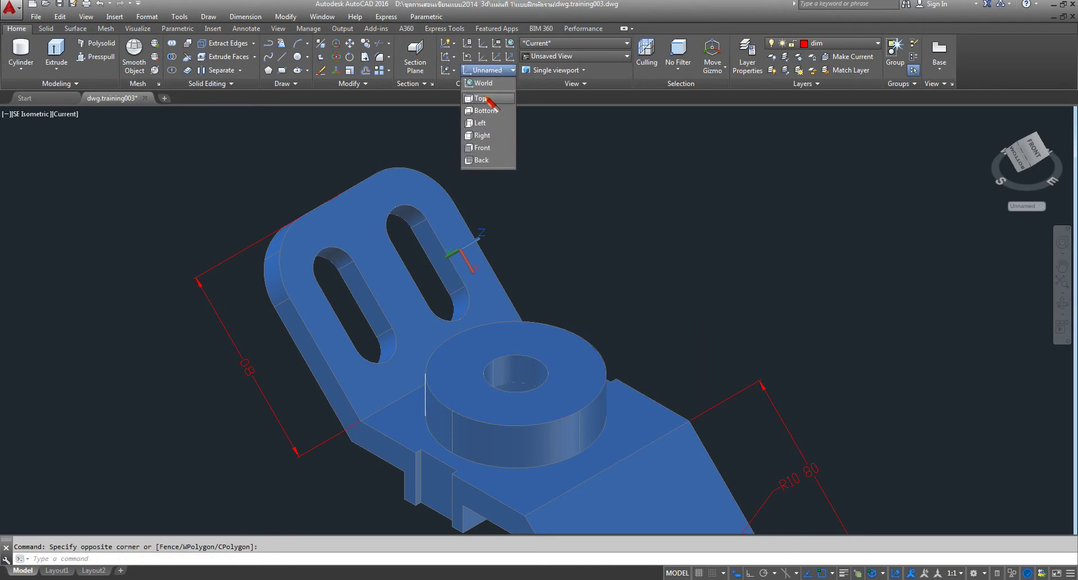
{"action": "left_click", "coordinate": [494, 89]}
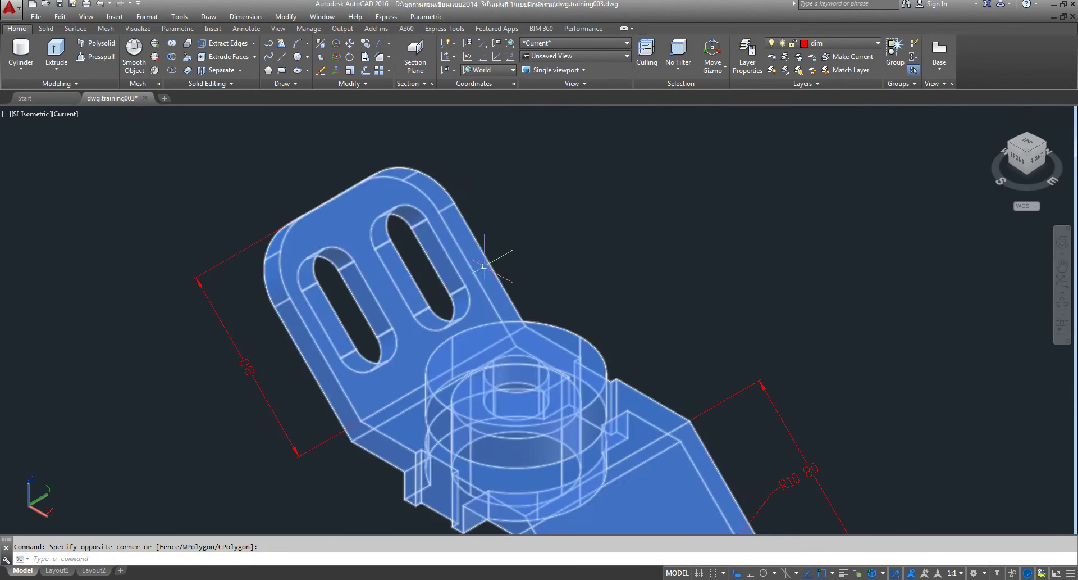
Align the UCS to the slotted upright plate's face and accept it.
{"action": "left_click", "coordinate": [452, 71]}
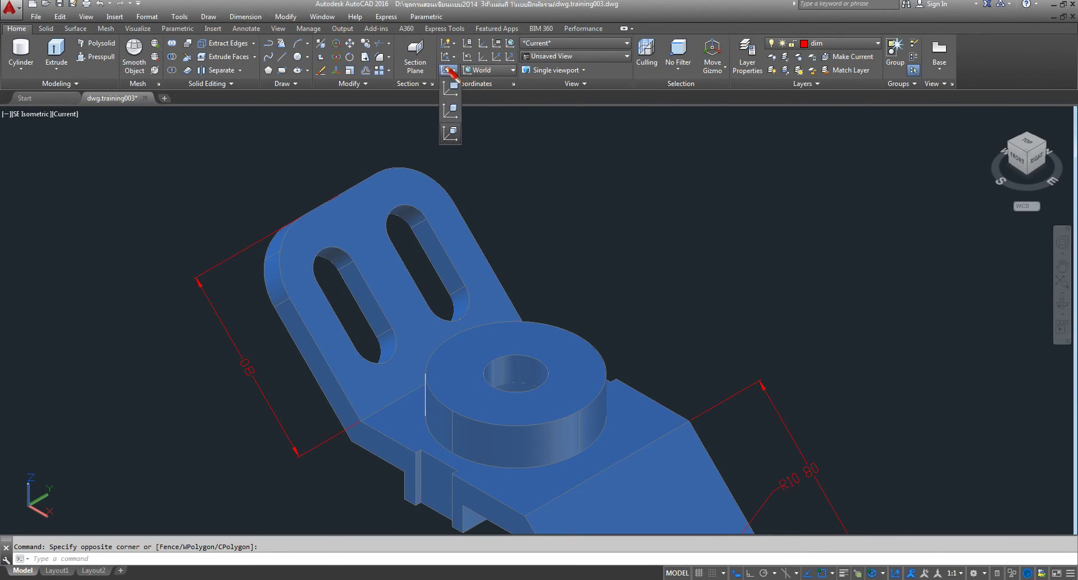
{"action": "left_click", "coordinate": [450, 133]}
{"action": "left_click", "coordinate": [478, 291]}
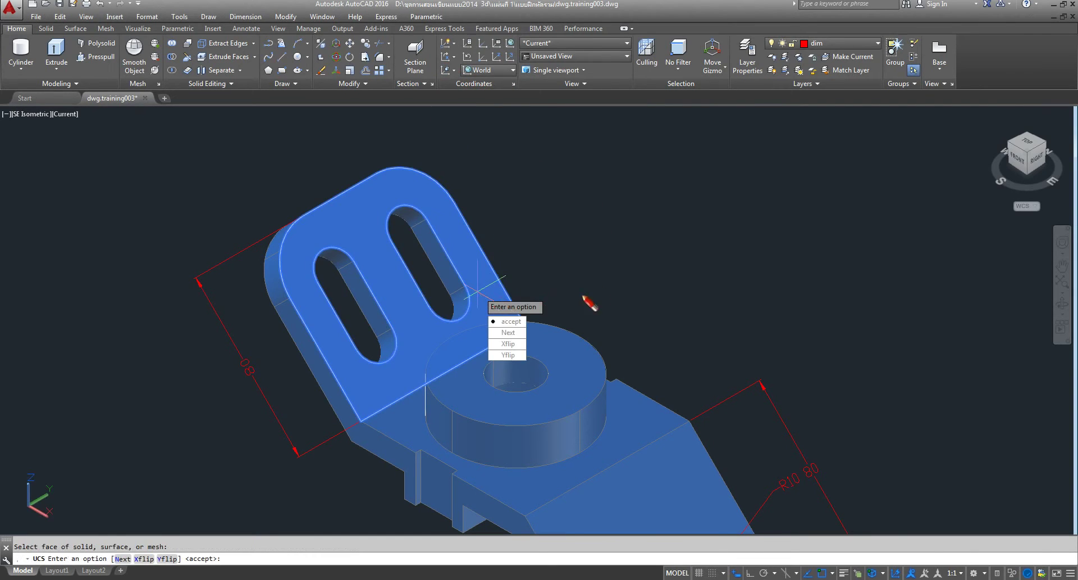
{"action": "key", "text": "Return"}
{"action": "key", "text": "Return"}
Reset the UCS to World from the Named UCS list and launch Face UCS for the next face.
{"action": "scroll", "coordinate": [554, 164], "scroll_direction": "down", "scroll_amount": 5}
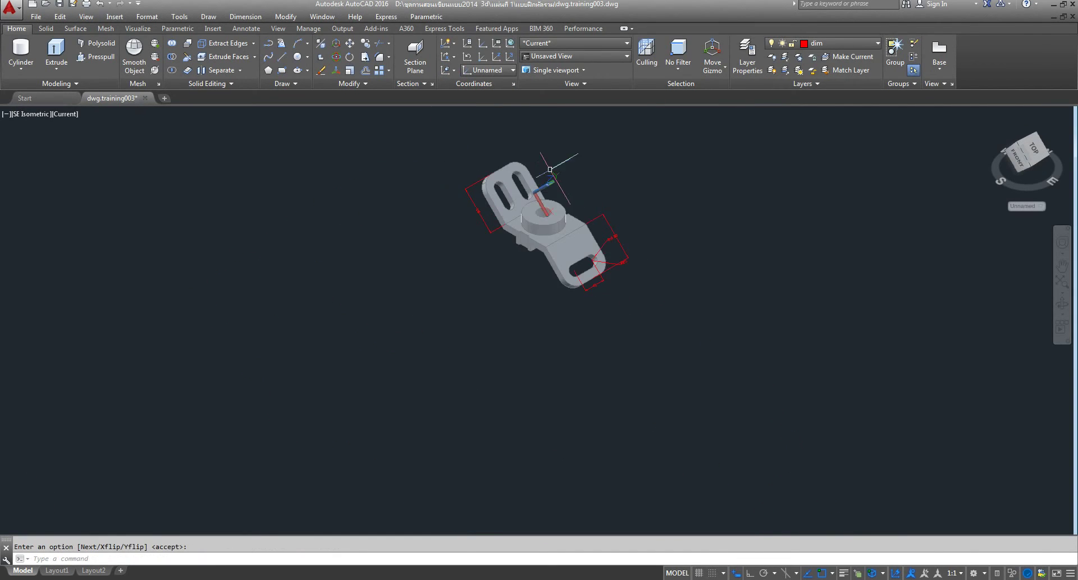
{"action": "scroll", "coordinate": [555, 164], "scroll_direction": "up", "scroll_amount": 2}
{"action": "scroll", "coordinate": [542, 200], "scroll_direction": "up", "scroll_amount": 2}
{"action": "scroll", "coordinate": [565, 251], "scroll_direction": "up", "scroll_amount": 1}
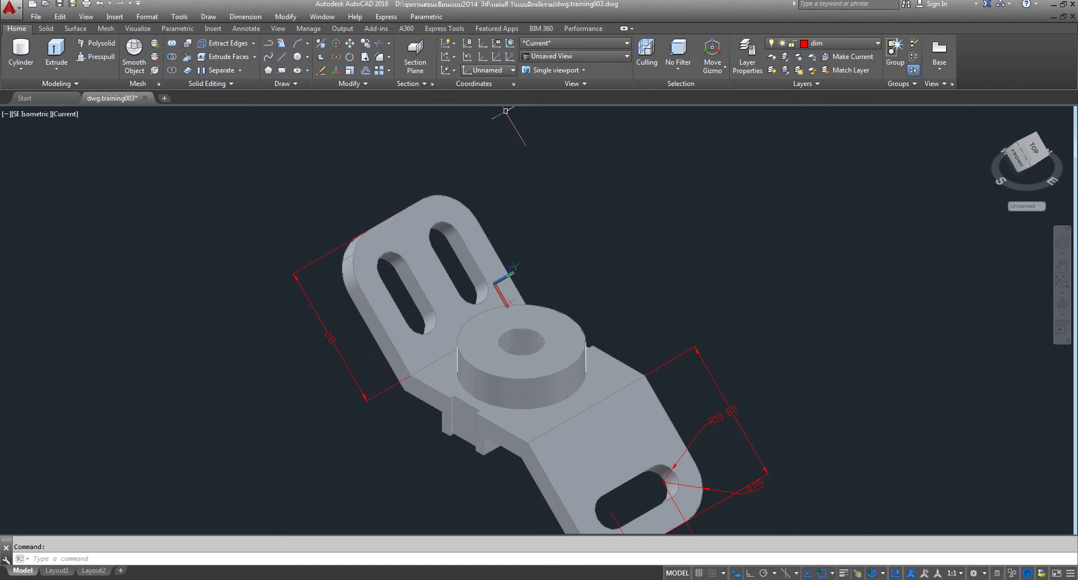
{"action": "left_click", "coordinate": [510, 69]}
{"action": "left_click", "coordinate": [483, 83]}
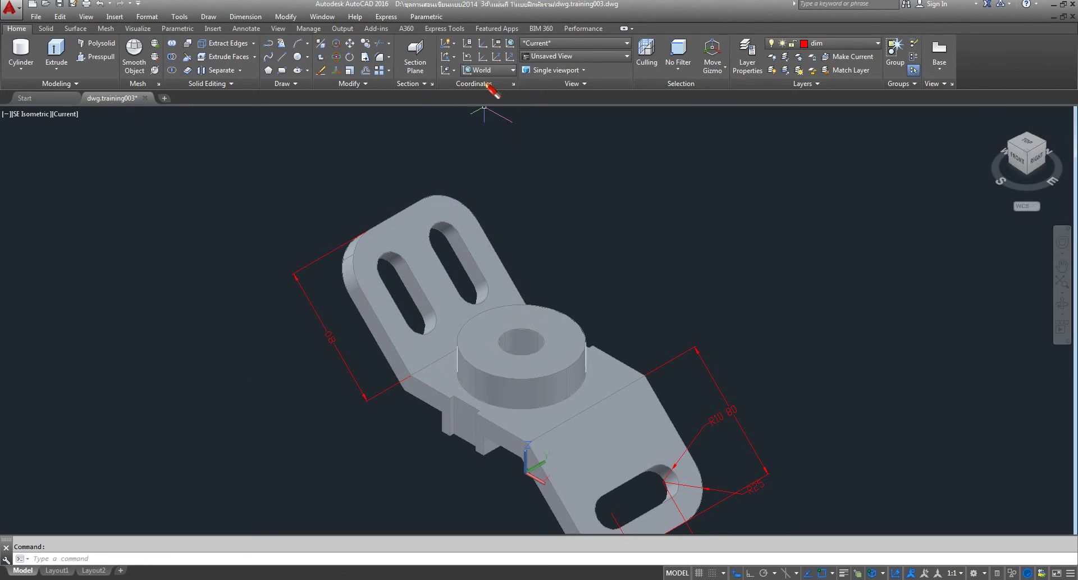
{"action": "left_click", "coordinate": [444, 69]}
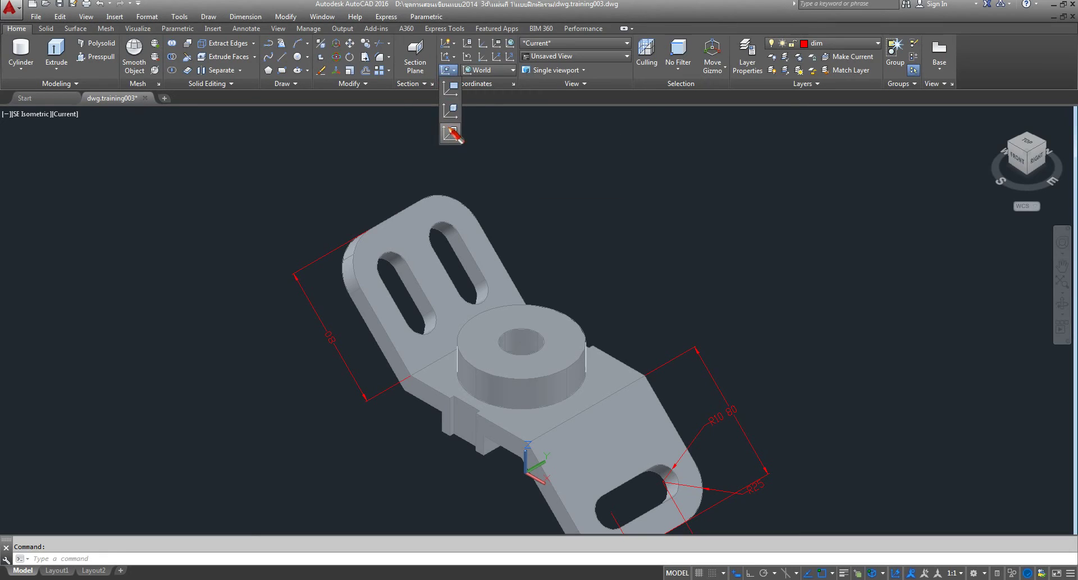
{"action": "left_click", "coordinate": [451, 133]}
{"action": "scroll", "coordinate": [564, 261], "scroll_direction": "up", "scroll_amount": 2}
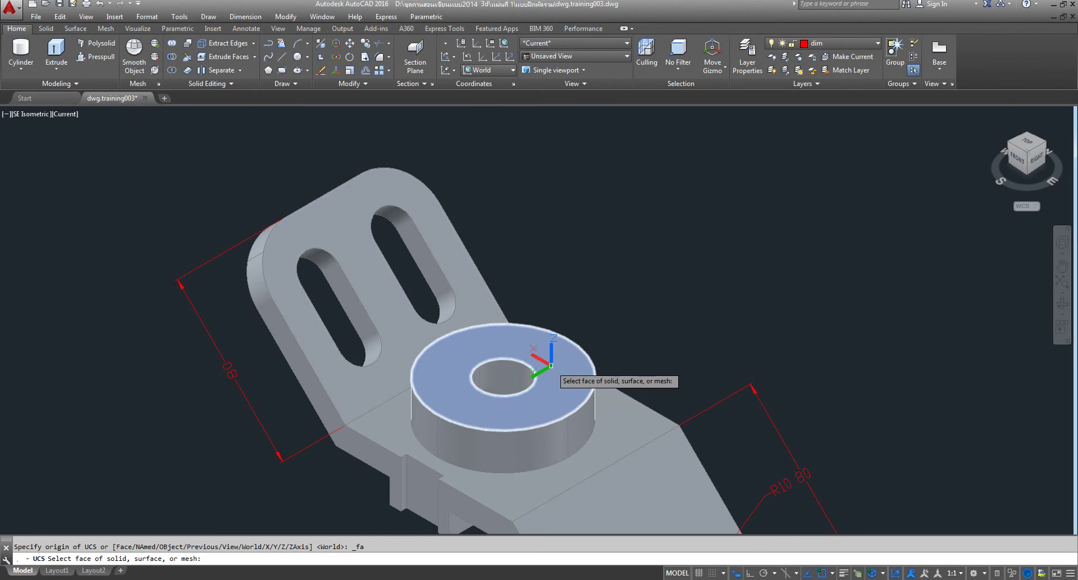
Align the UCS to the upright plate's face and accept it.
{"action": "left_click", "coordinate": [472, 291]}
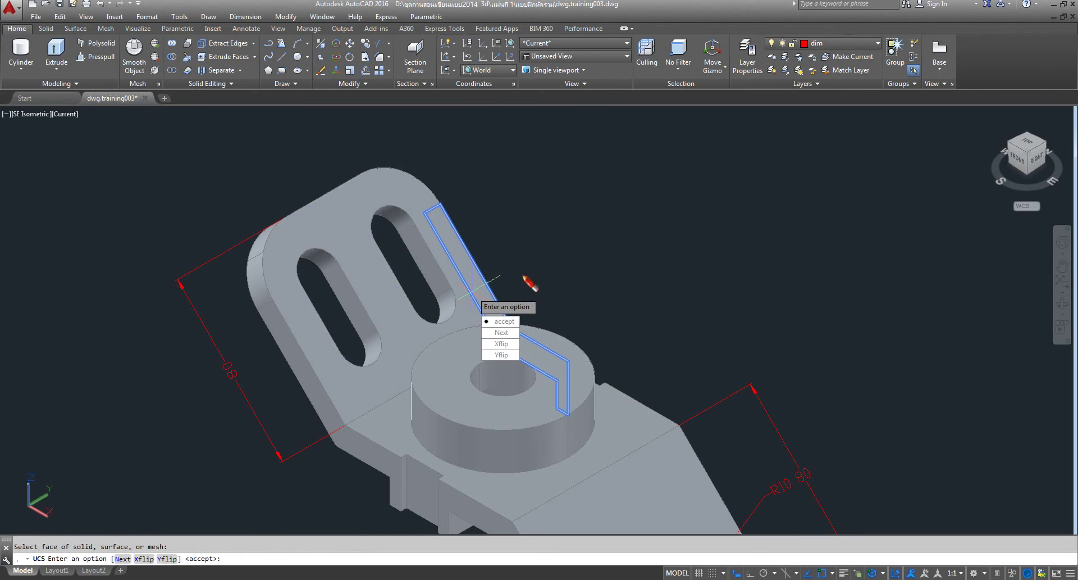
{"action": "key", "text": "Return"}
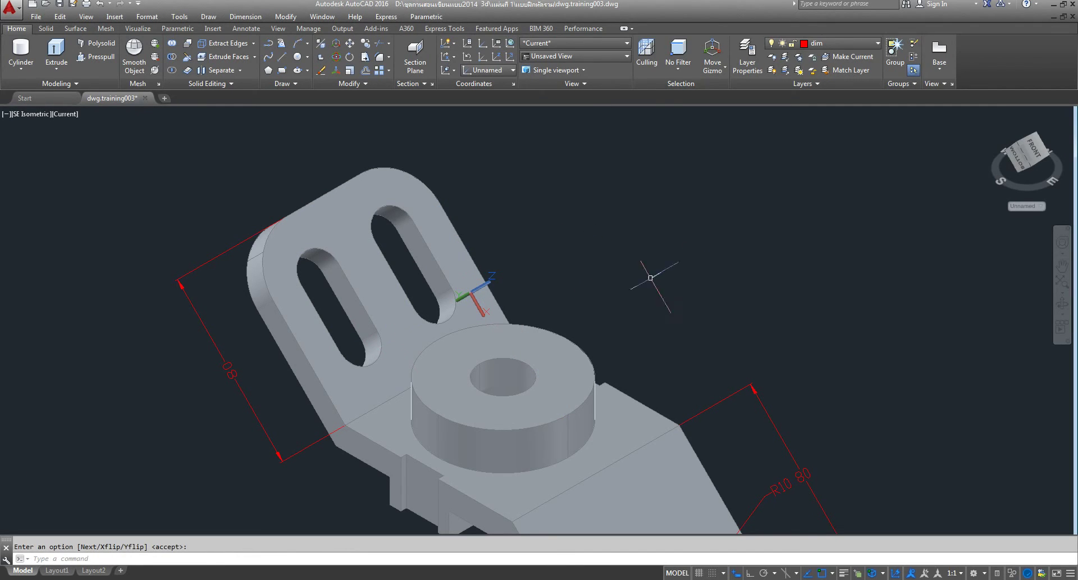
{"action": "scroll", "coordinate": [697, 263], "scroll_direction": "down", "scroll_amount": 2}
{"action": "scroll", "coordinate": [697, 262], "scroll_direction": "down", "scroll_amount": 2}
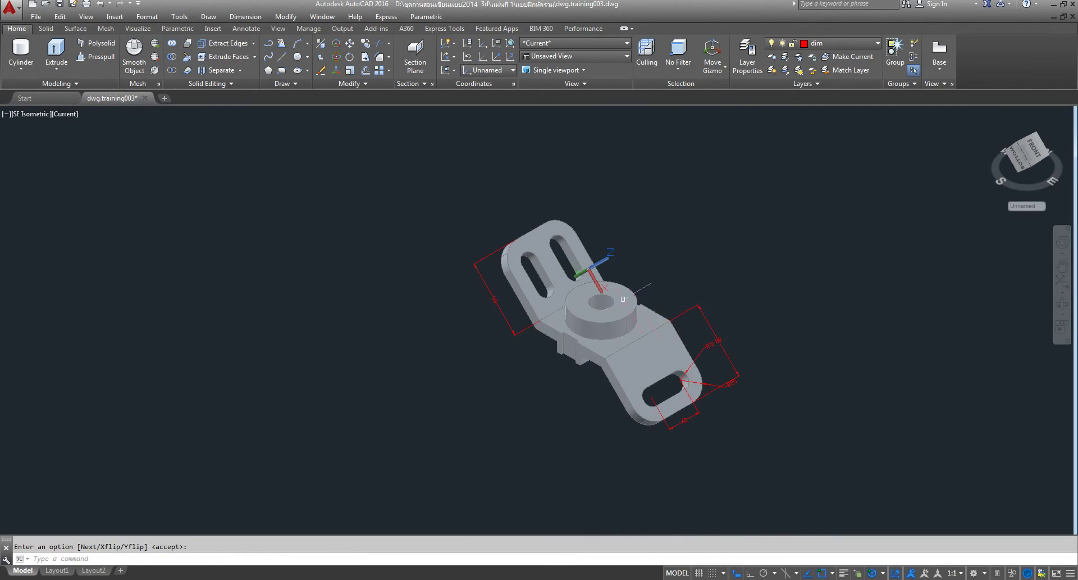
{"action": "scroll", "coordinate": [620, 301], "scroll_direction": "up", "scroll_amount": 3}
{"action": "scroll", "coordinate": [620, 301], "scroll_direction": "down", "scroll_amount": 2}
{"action": "scroll", "coordinate": [604, 279], "scroll_direction": "up", "scroll_amount": 2}
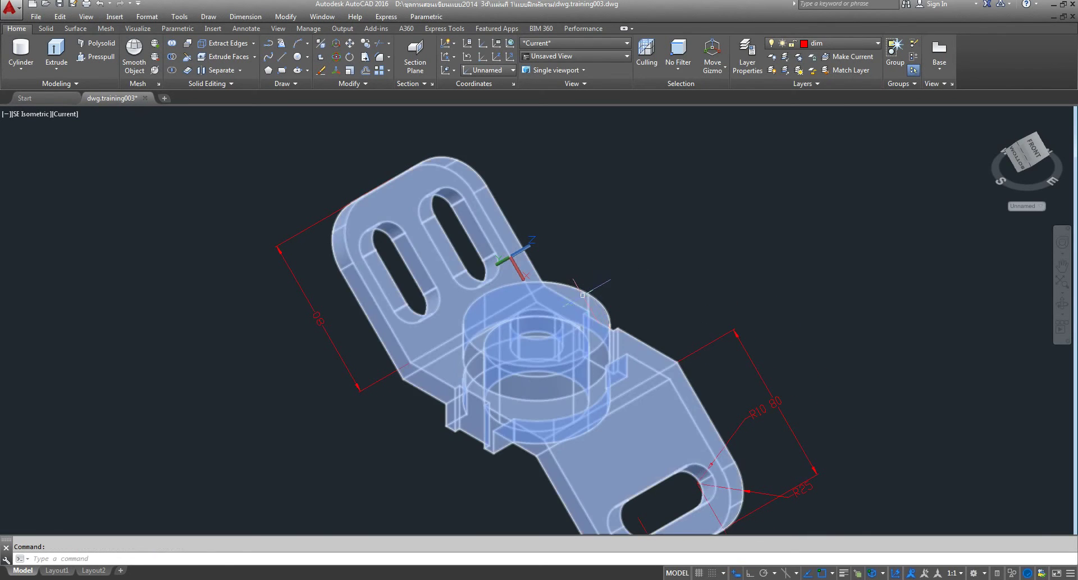
Delete the upright plate's 80 dimension and reset the UCS to World.
{"action": "left_click", "coordinate": [283, 267]}
{"action": "key", "text": "Delete"}
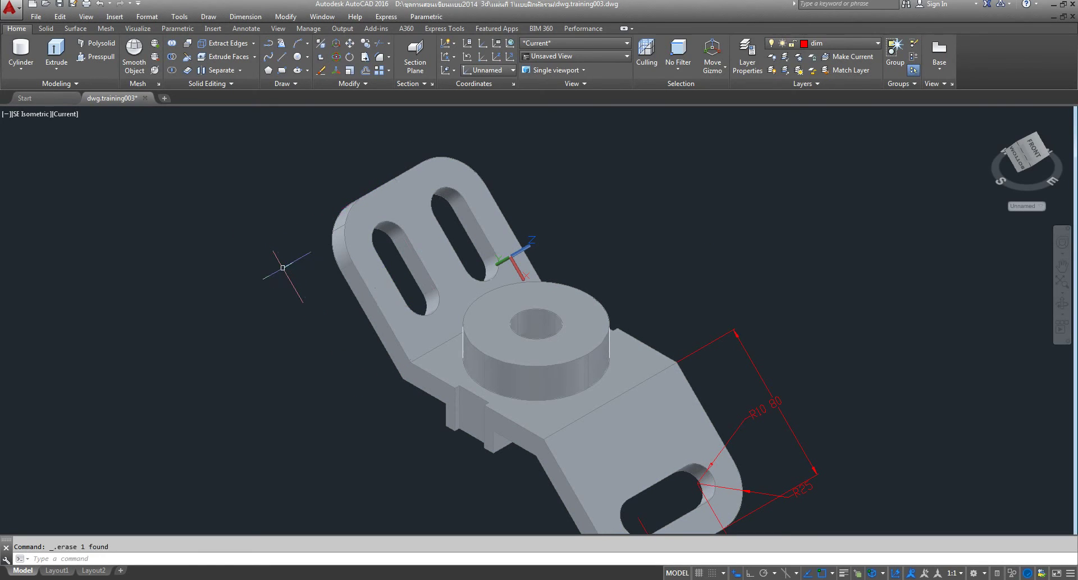
{"action": "left_click", "coordinate": [511, 70]}
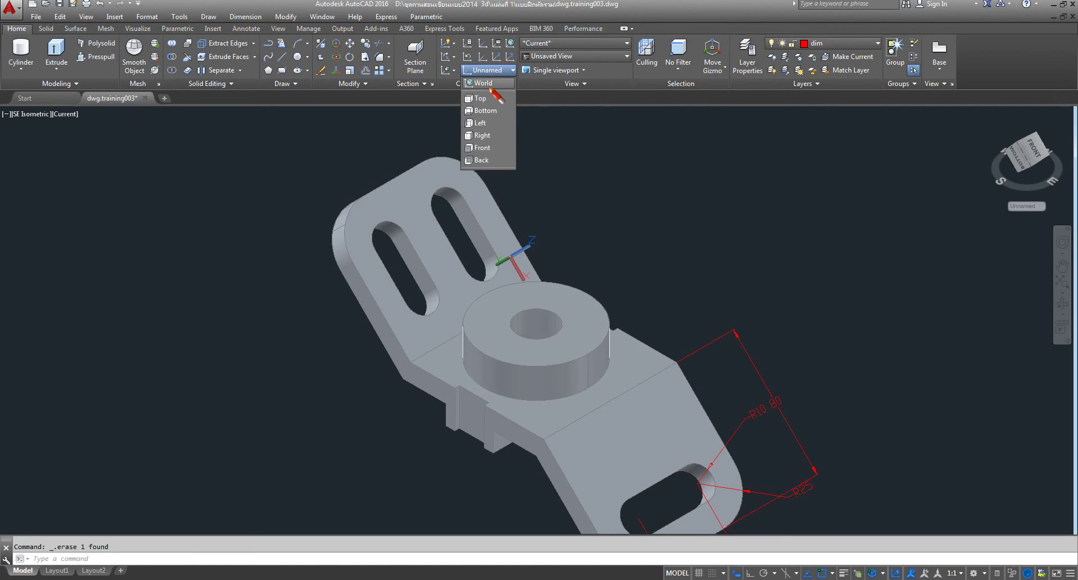
{"action": "left_click", "coordinate": [488, 84]}
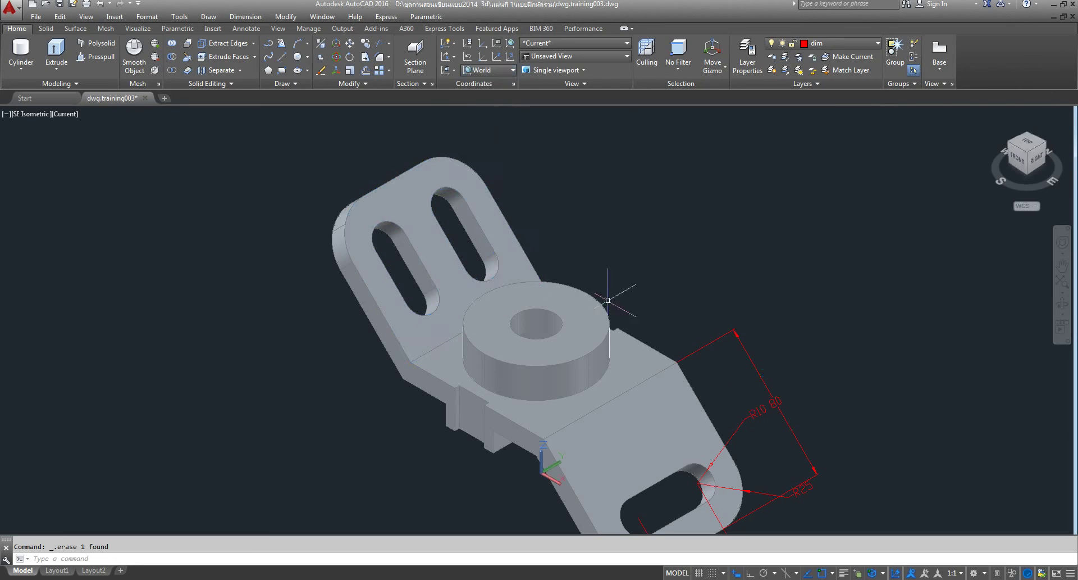
Align the UCS to the top face of the round boss.
{"action": "left_click", "coordinate": [453, 71]}
{"action": "left_click", "coordinate": [450, 133]}
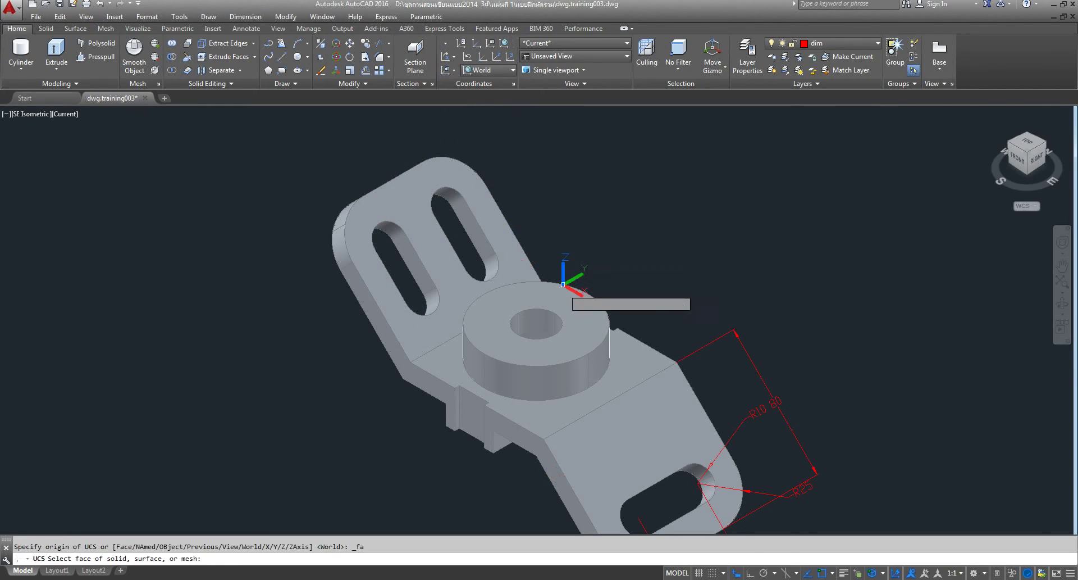
{"action": "left_click", "coordinate": [564, 311]}
{"action": "key", "text": "Return"}
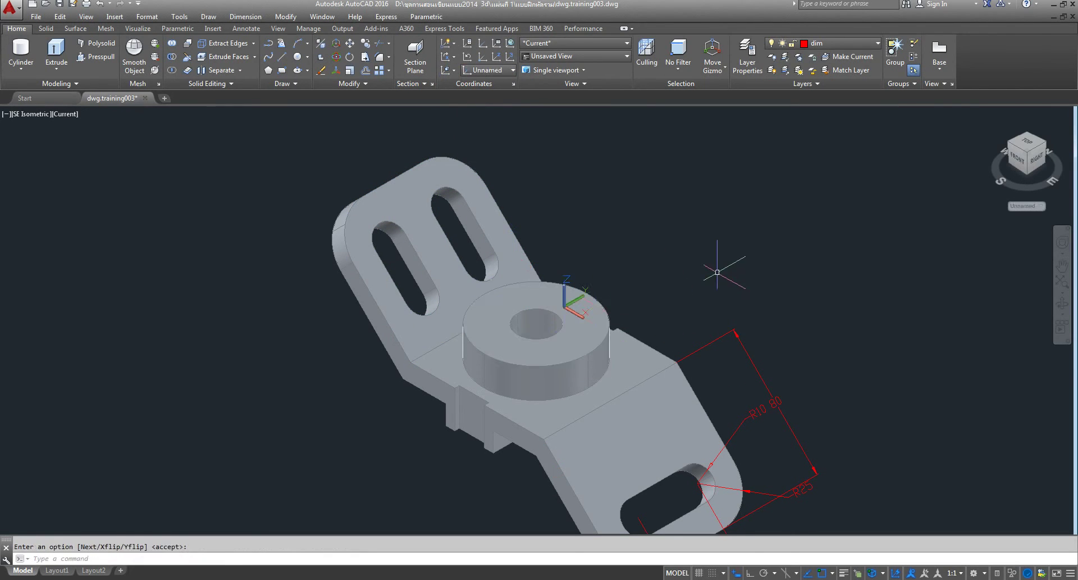
{"action": "middle_click_drag", "start_coordinate": [701, 268], "coordinate": [655, 279]}
{"action": "key", "text": "Return"}
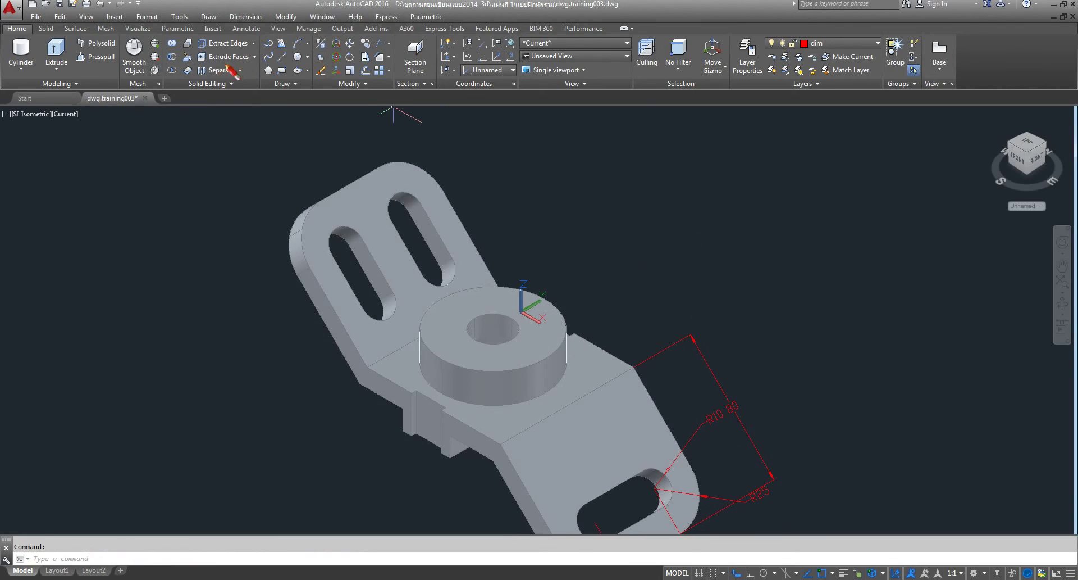
{"action": "left_click", "coordinate": [246, 29]}
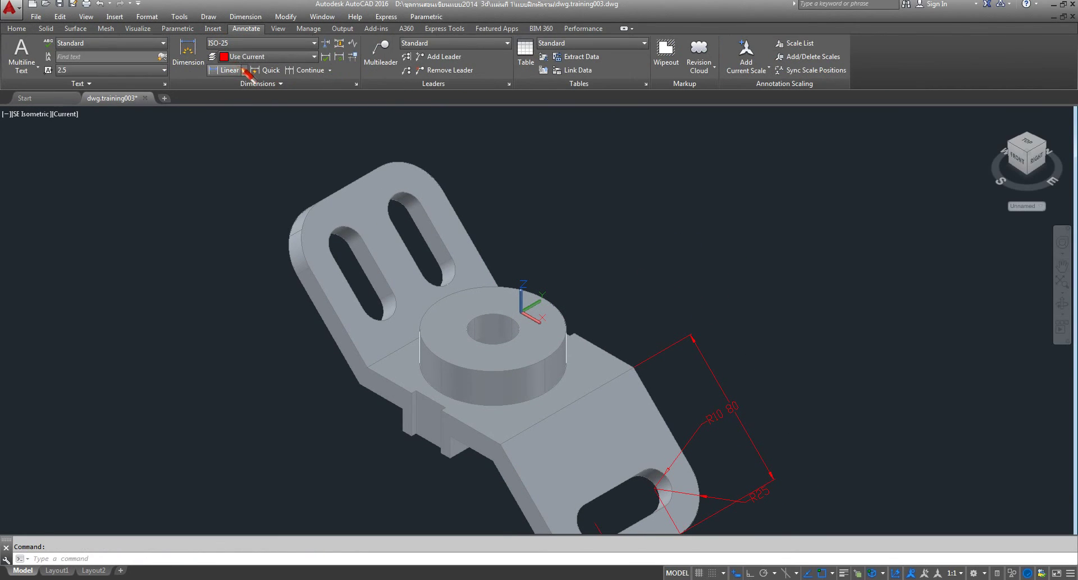
Add diameter dimensions Ø70 to the boss's outer circle and Ø25 to its hole, both above.
{"action": "left_click", "coordinate": [244, 70]}
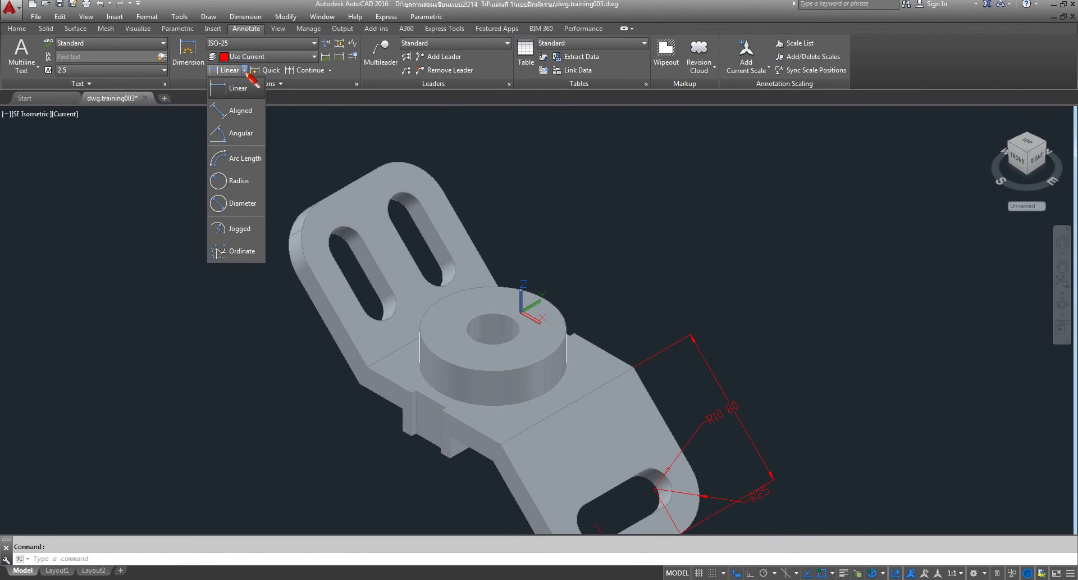
{"action": "left_click", "coordinate": [246, 204]}
{"action": "scroll", "coordinate": [542, 318], "scroll_direction": "up", "scroll_amount": 3}
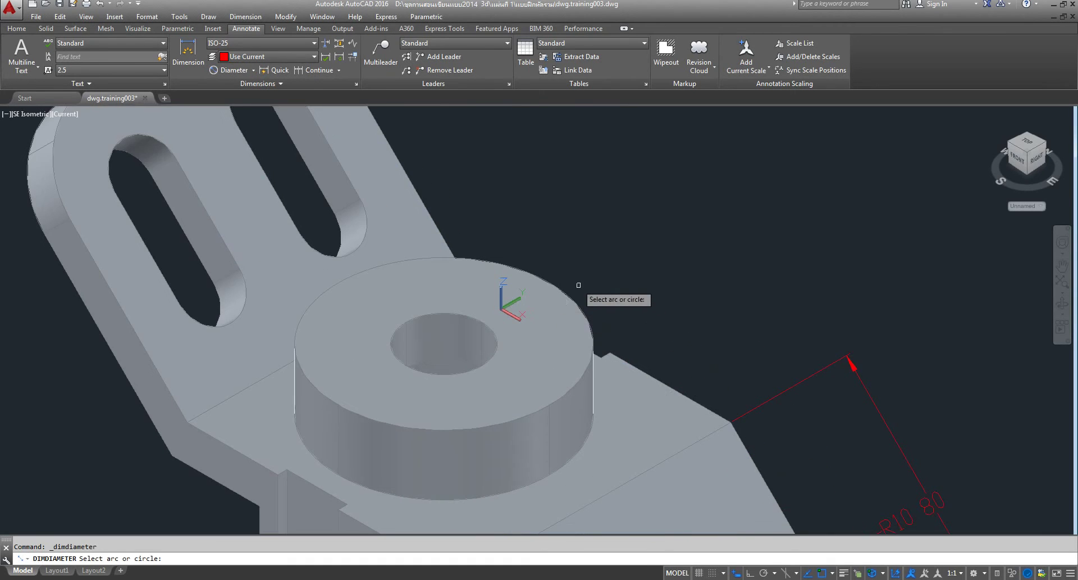
{"action": "left_click", "coordinate": [555, 279]}
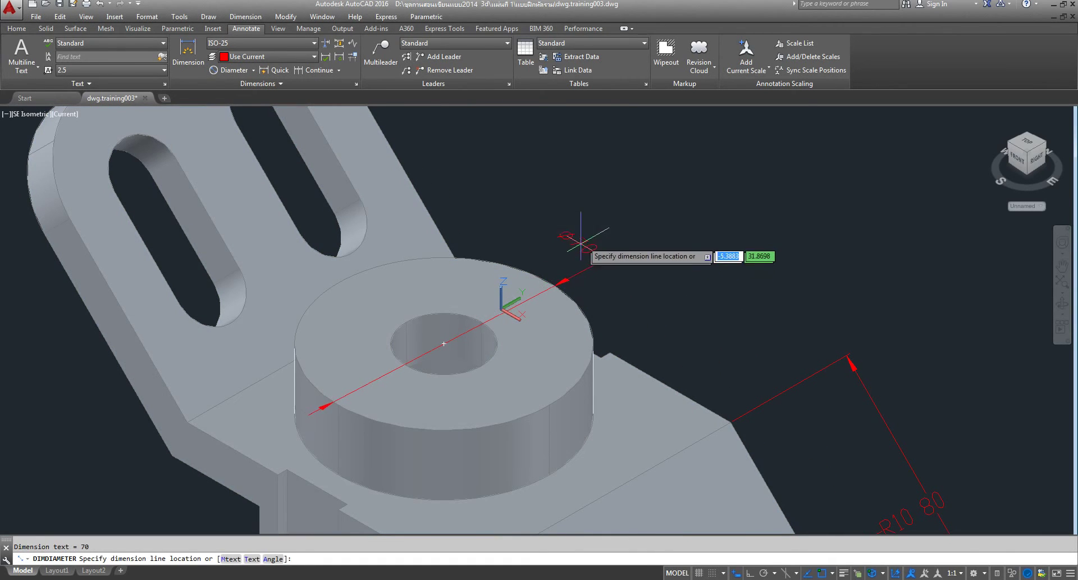
{"action": "left_click", "coordinate": [583, 224]}
{"action": "right_click", "coordinate": [664, 208]}
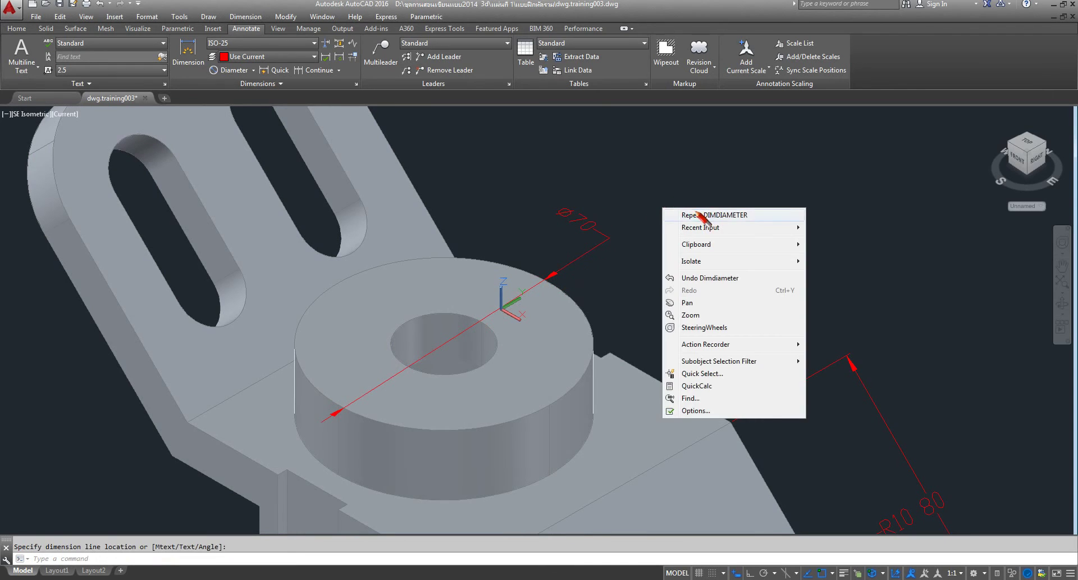
{"action": "left_click", "coordinate": [700, 215]}
{"action": "left_click", "coordinate": [483, 319]}
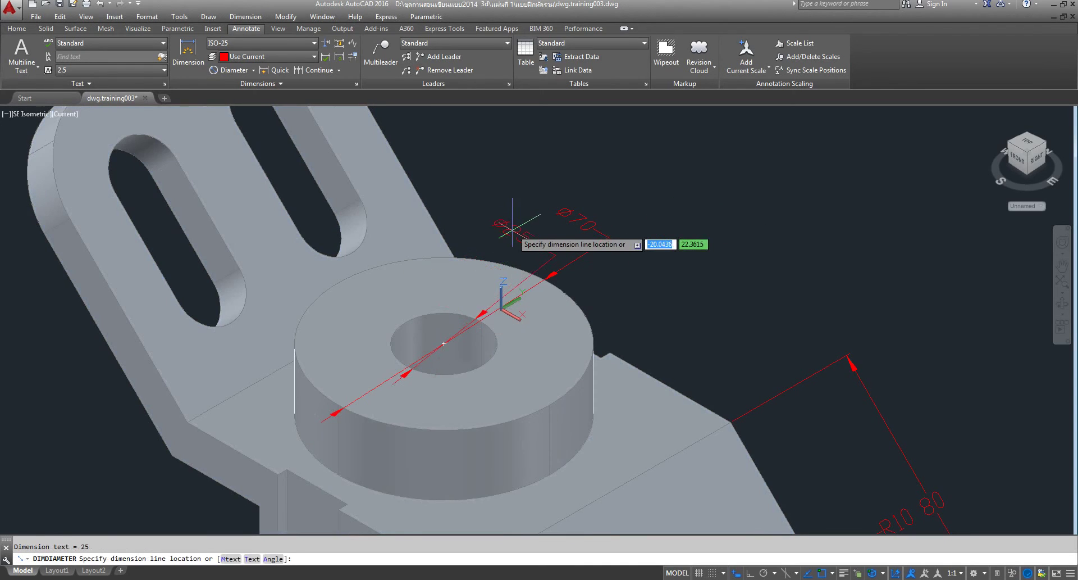
{"action": "left_click", "coordinate": [514, 205]}
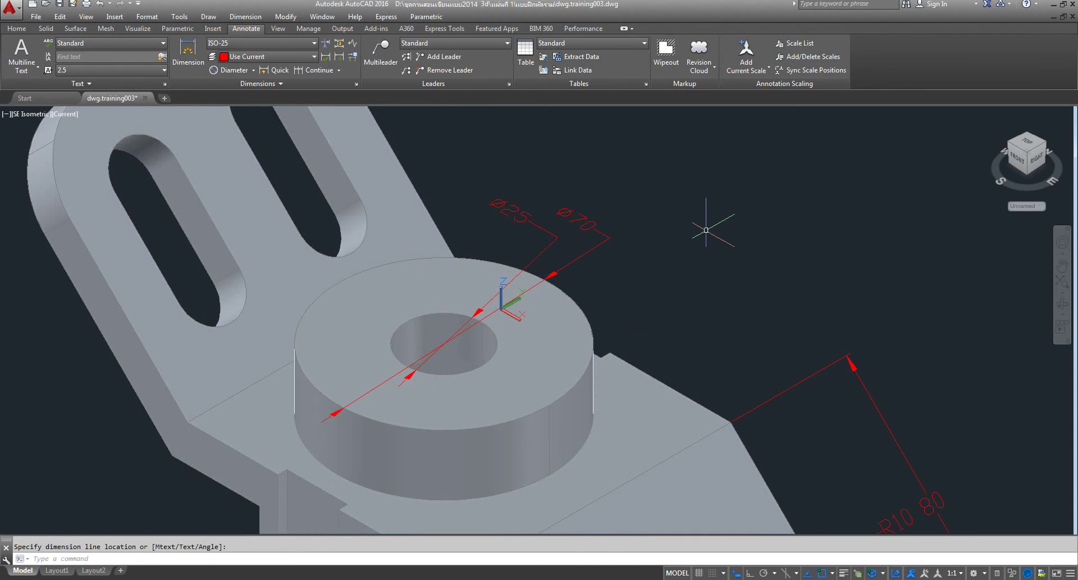
{"action": "middle_click_drag", "start_coordinate": [699, 219], "coordinate": [703, 291]}
{"action": "scroll", "coordinate": [703, 291], "scroll_direction": "down", "scroll_amount": 3}
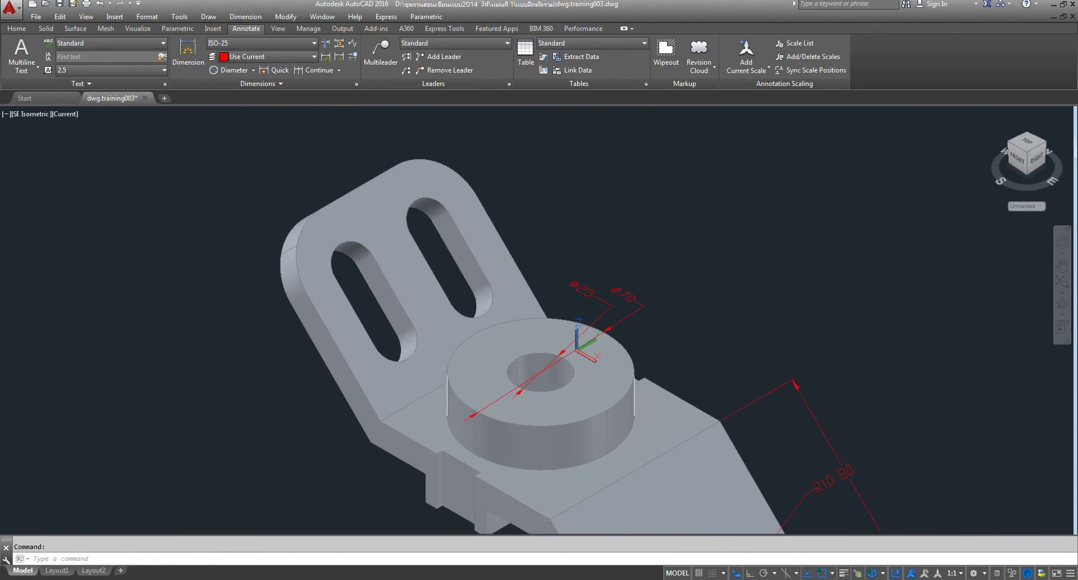
{"action": "middle_click_drag", "start_coordinate": [663, 224], "coordinate": [663, 219]}
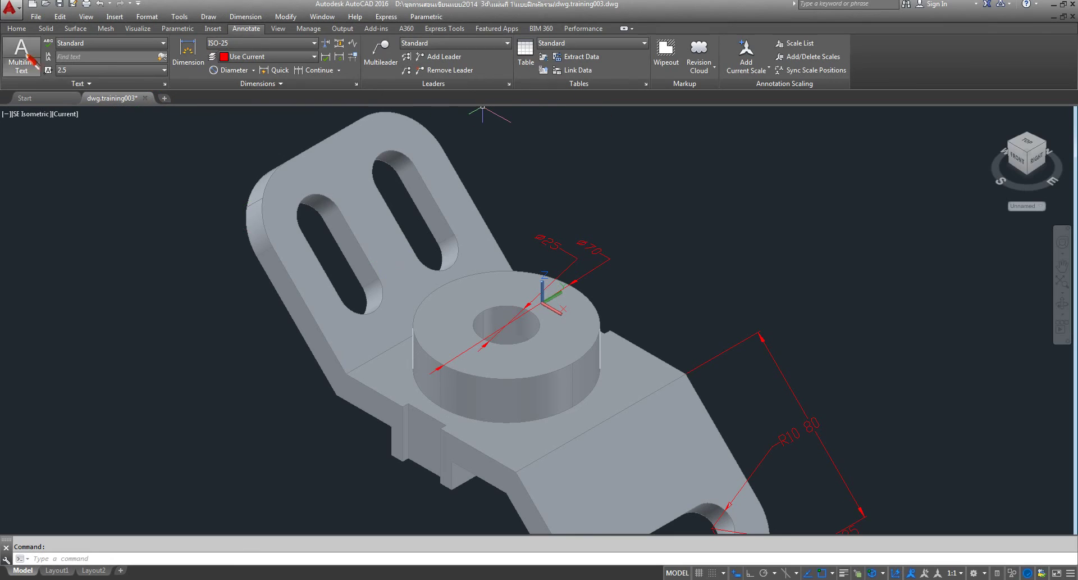
{"action": "left_click", "coordinate": [16, 28]}
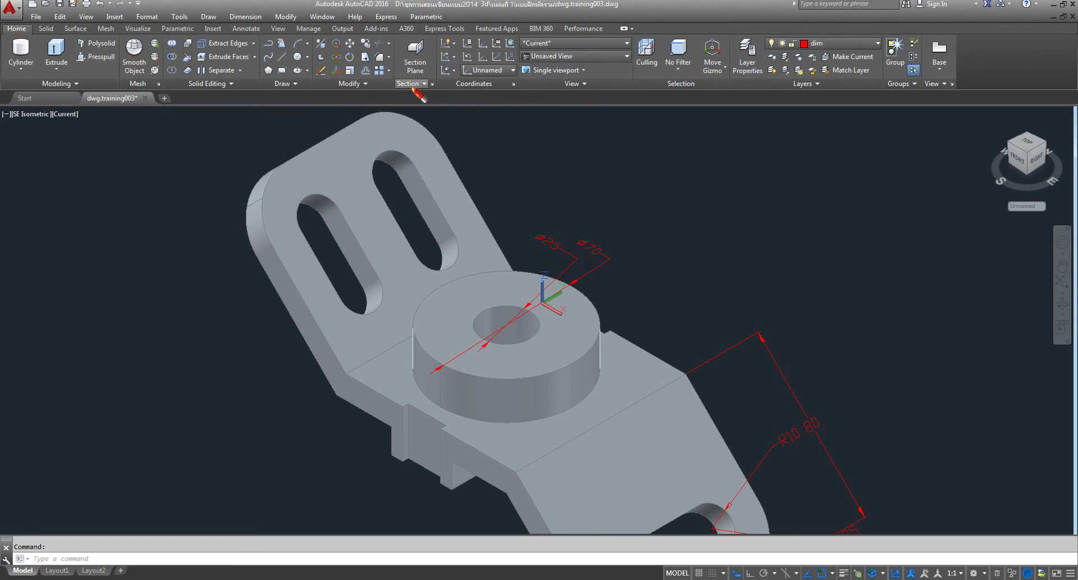
Run Face UCS on the upright plate, which lands on its narrow edge face.
{"action": "left_click", "coordinate": [447, 72]}
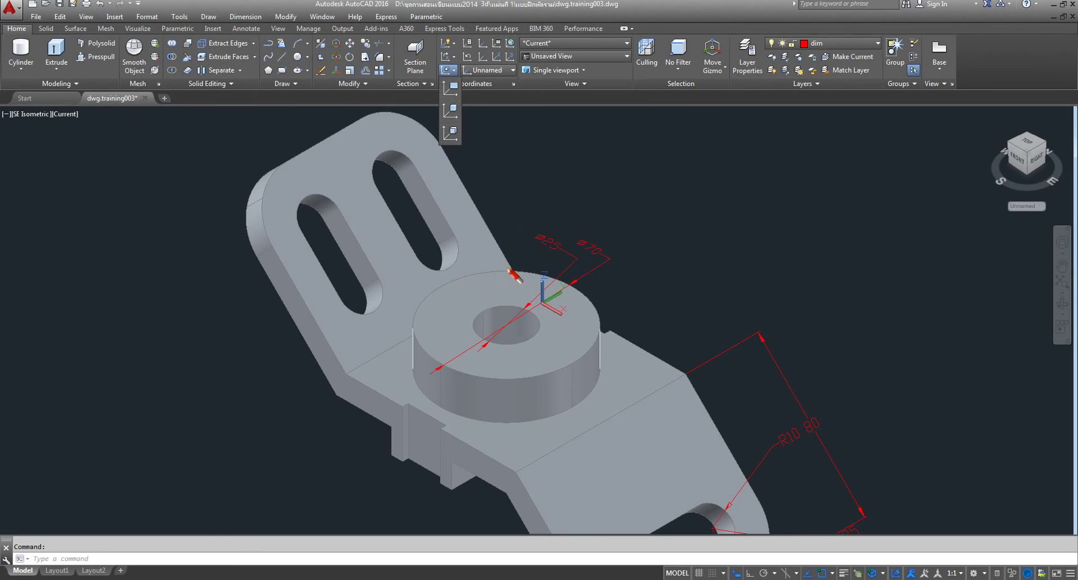
{"action": "left_click", "coordinate": [450, 133]}
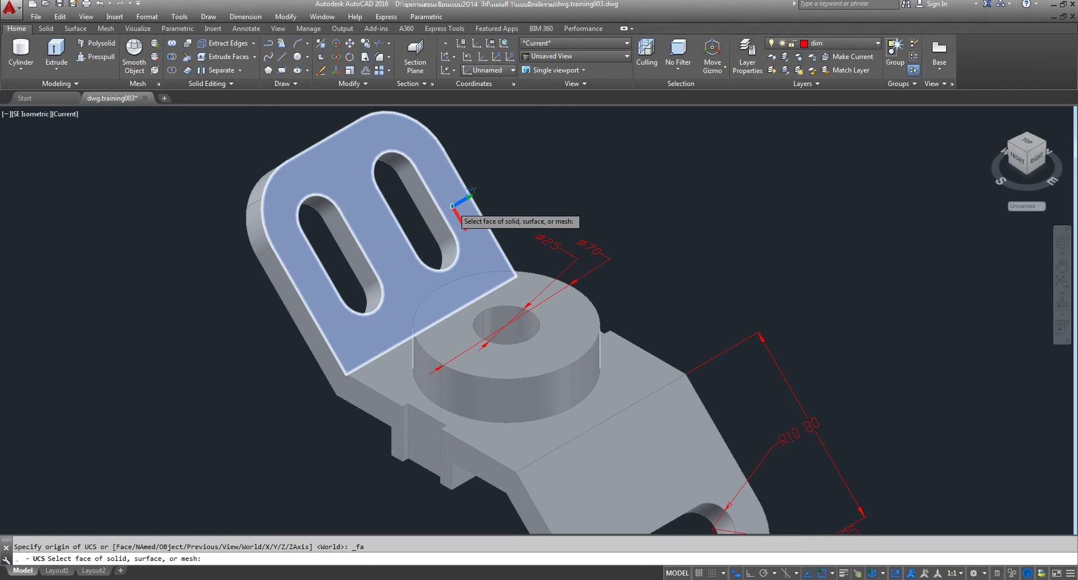
{"action": "left_click", "coordinate": [453, 206]}
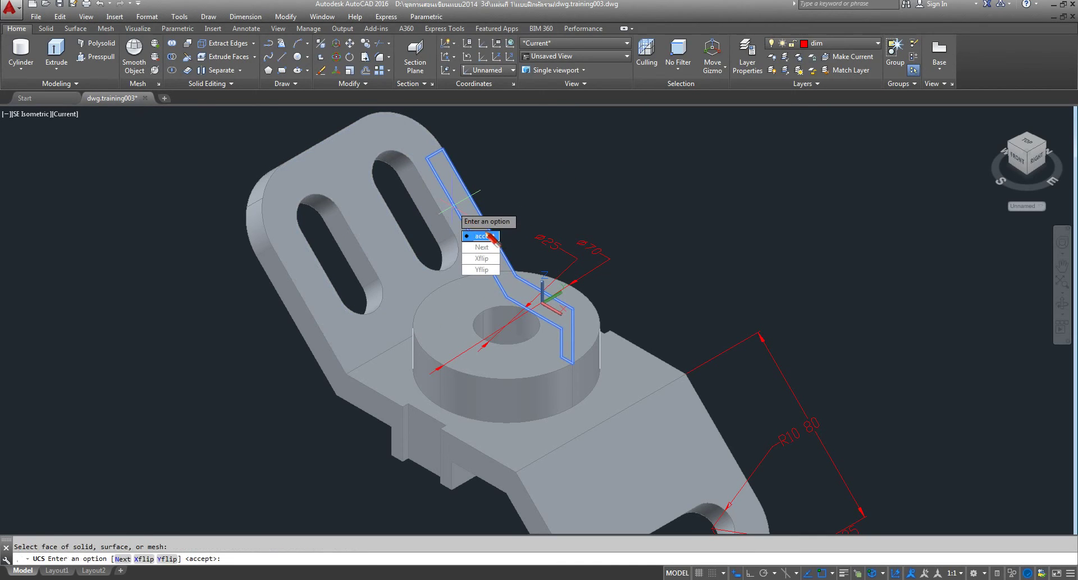
{"action": "left_click", "coordinate": [483, 236]}
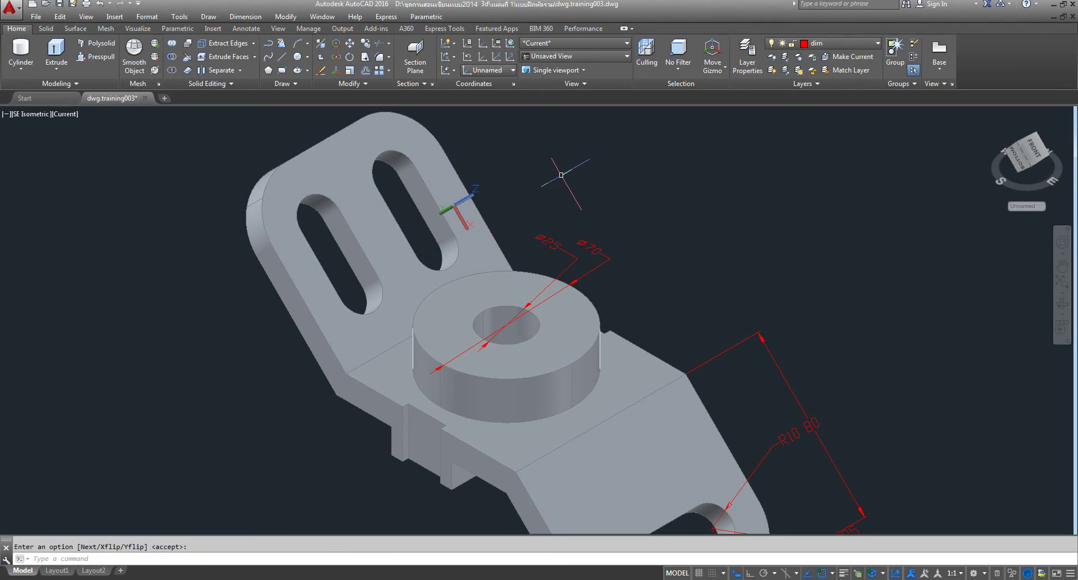
{"action": "scroll", "coordinate": [449, 194], "scroll_direction": "up", "scroll_amount": 7}
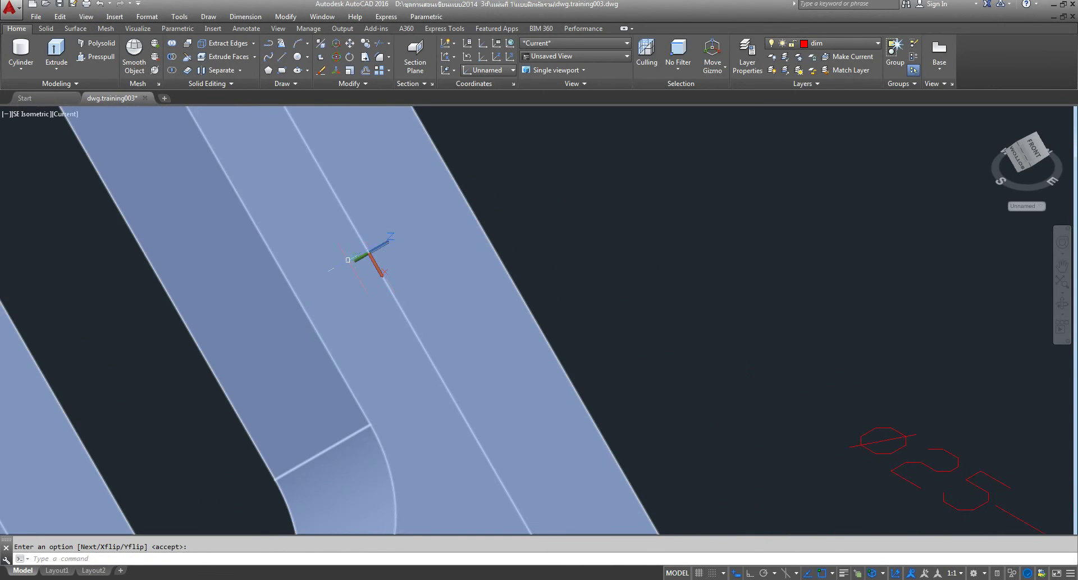
{"action": "scroll", "coordinate": [420, 265], "scroll_direction": "down", "scroll_amount": 5}
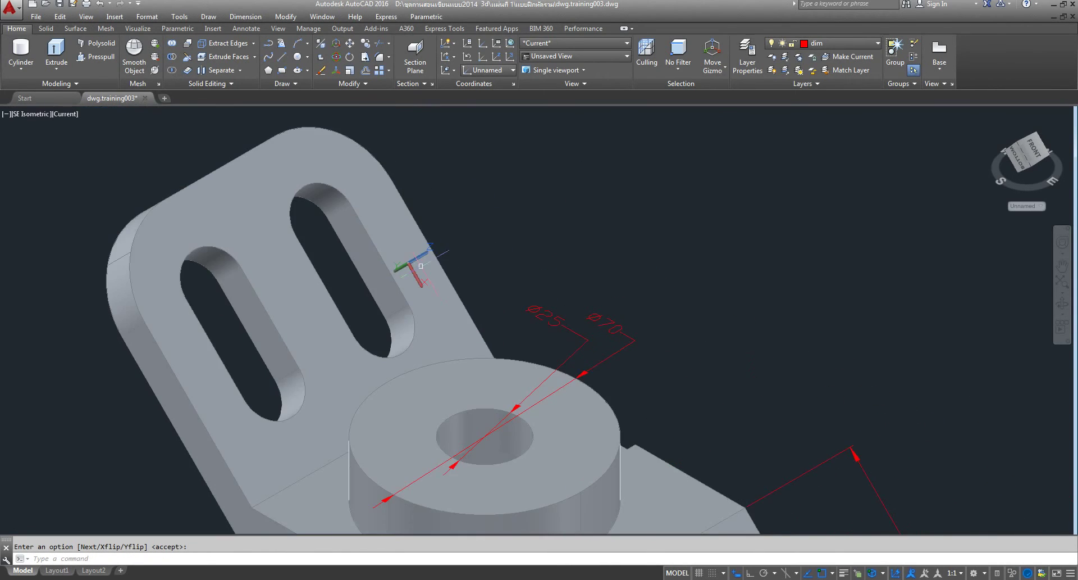
{"action": "key", "text": "Return"}
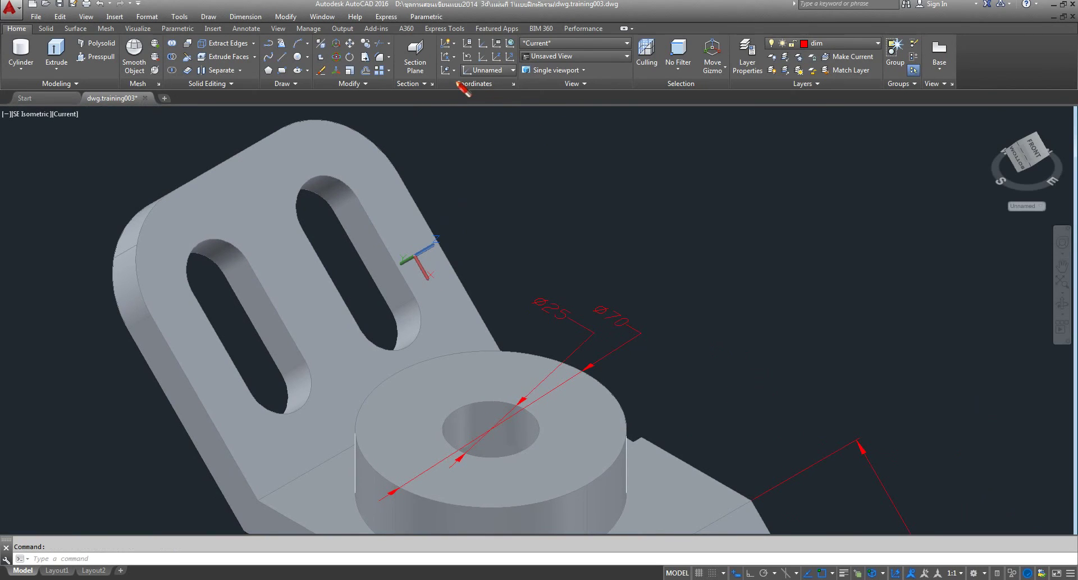
Redo the Face UCS, placing the coordinate system on the slotted plate's broad face.
{"action": "left_click", "coordinate": [448, 72]}
{"action": "left_click", "coordinate": [450, 147]}
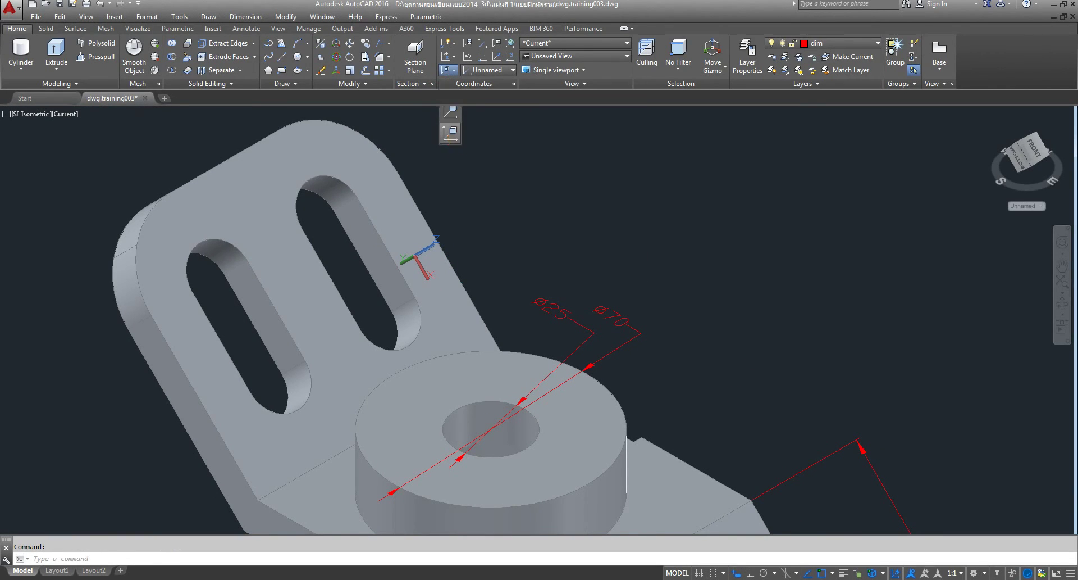
{"action": "left_click", "coordinate": [432, 299]}
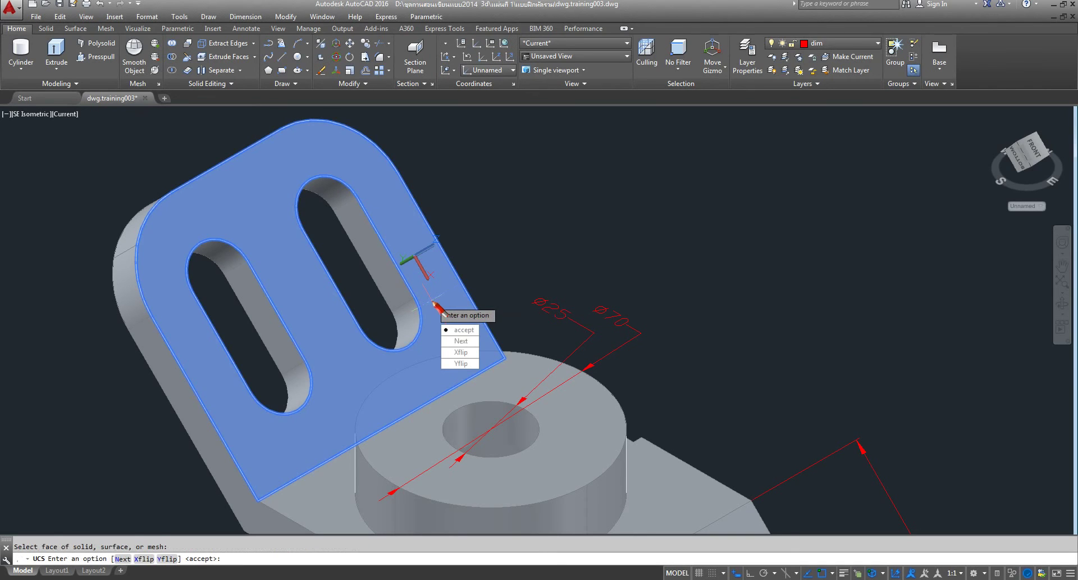
{"action": "left_click", "coordinate": [475, 344]}
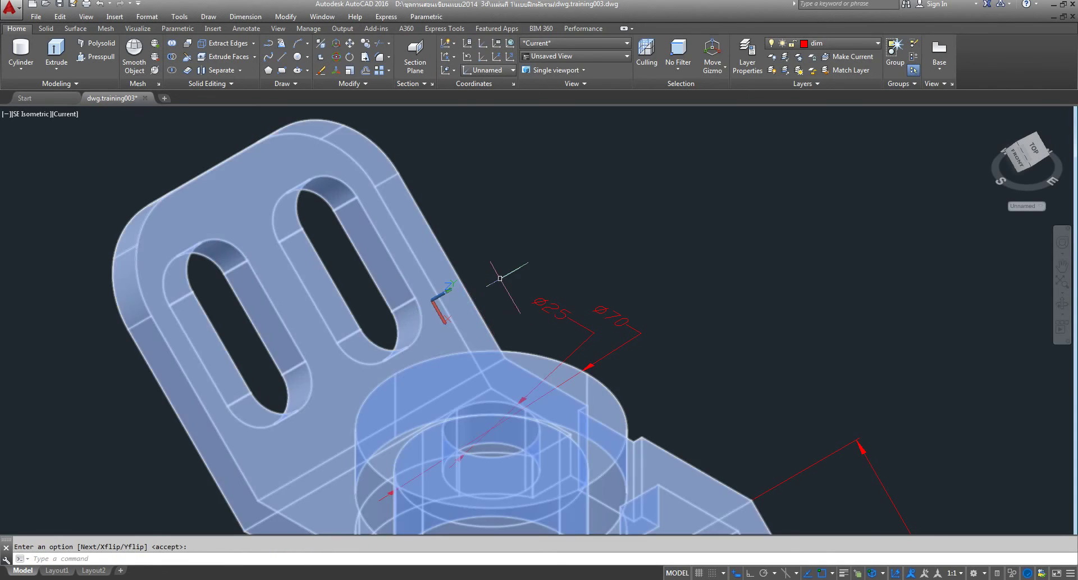
{"action": "scroll", "coordinate": [435, 295], "scroll_direction": "up", "scroll_amount": 3}
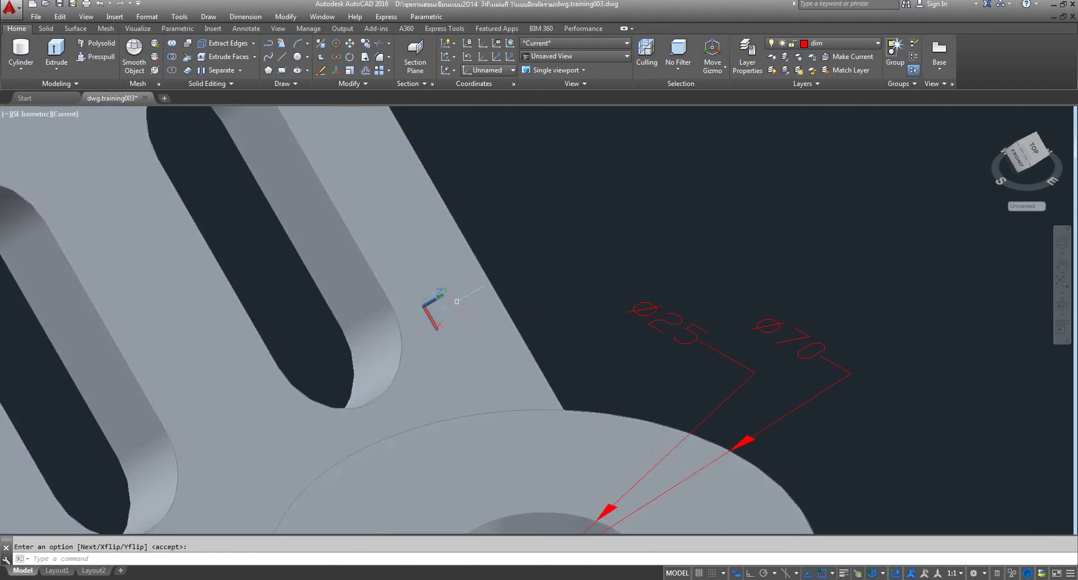
{"action": "scroll", "coordinate": [489, 236], "scroll_direction": "down", "scroll_amount": 5}
{"action": "middle_click_drag", "start_coordinate": [511, 226], "coordinate": [497, 233]}
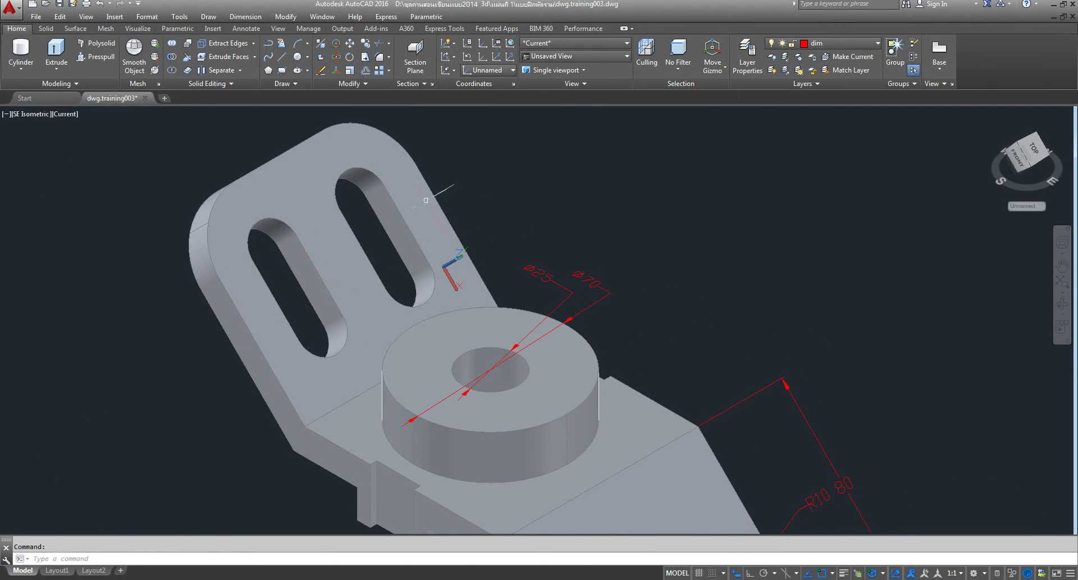
Add an 80 linear dimension from the upright plate's top midpoint to its lower corner.
{"action": "left_click", "coordinate": [246, 28]}
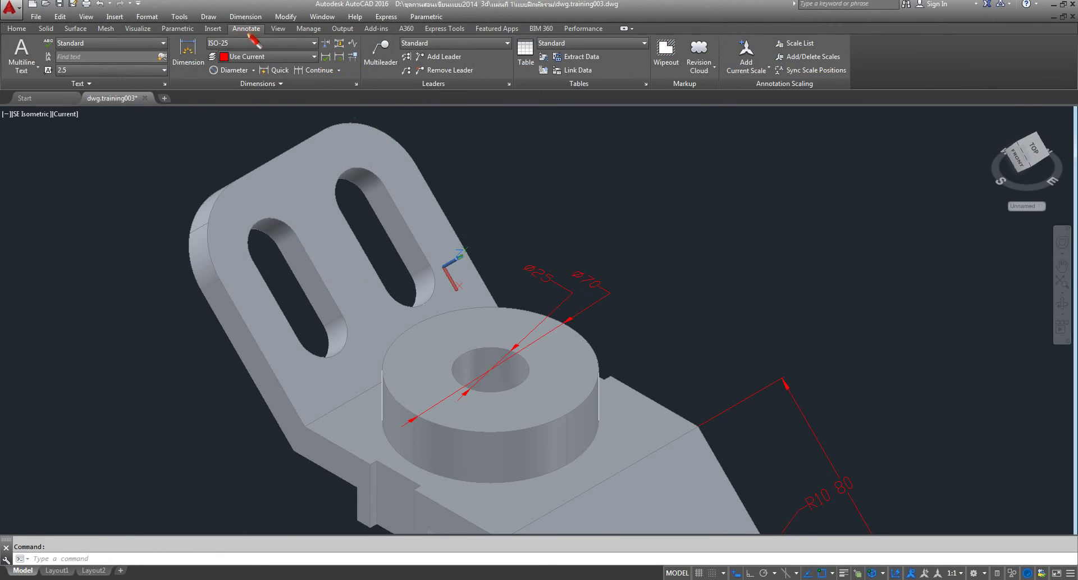
{"action": "left_click", "coordinate": [253, 70]}
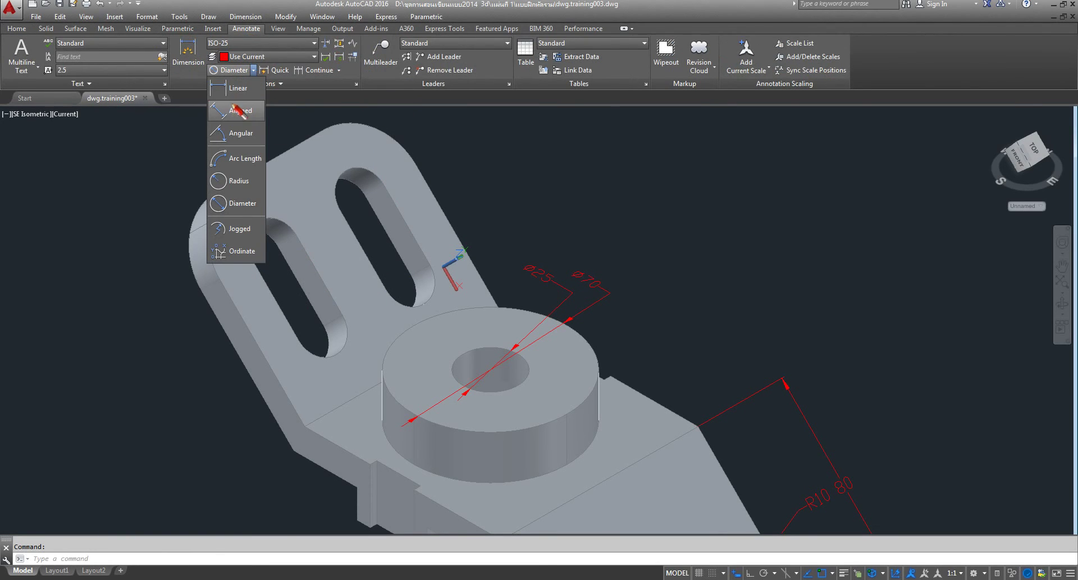
{"action": "left_click", "coordinate": [231, 97]}
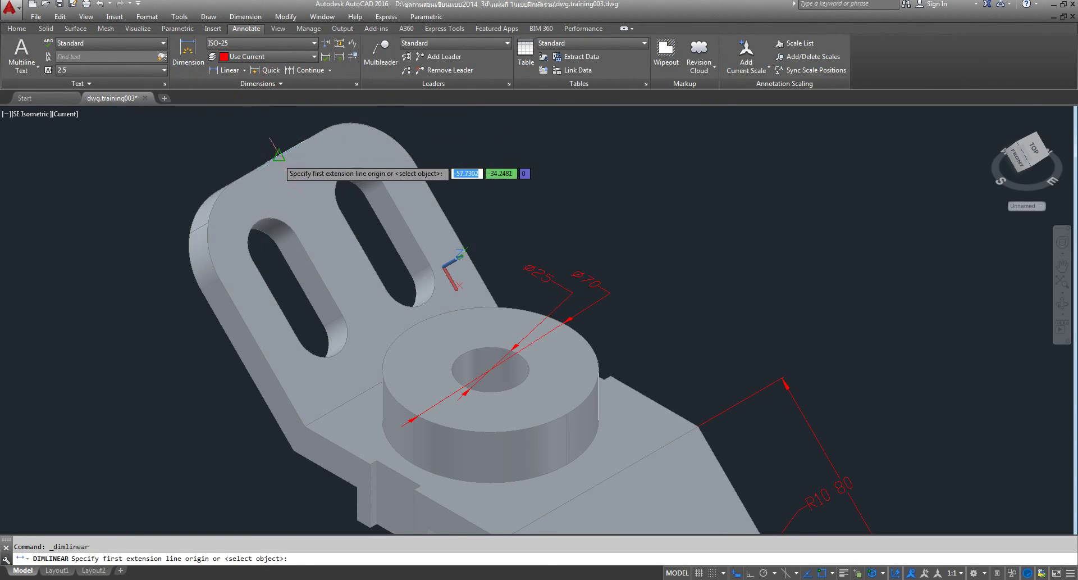
{"action": "left_click", "coordinate": [278, 155]}
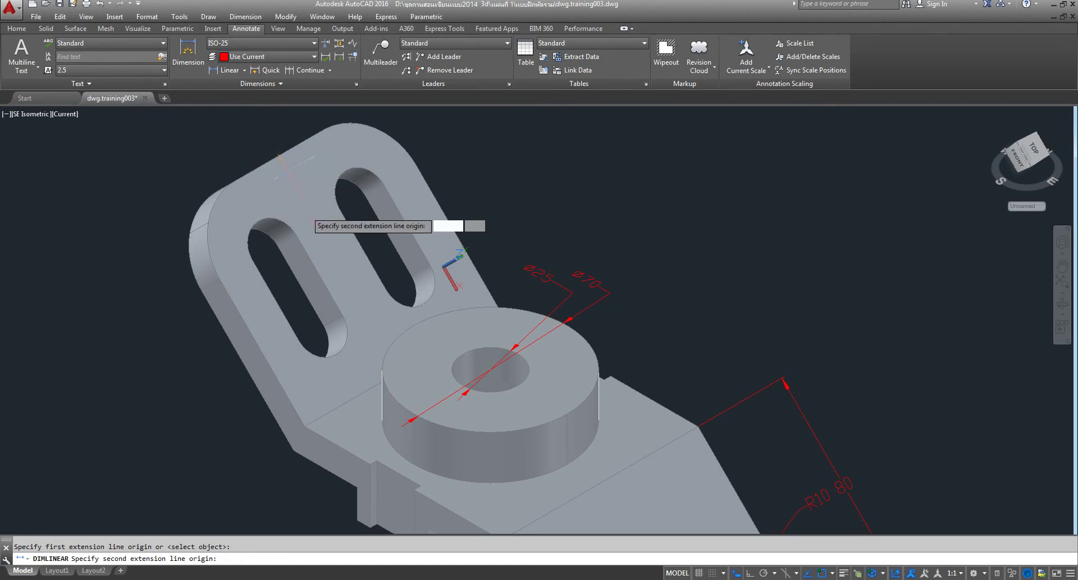
{"action": "left_click", "coordinate": [304, 426]}
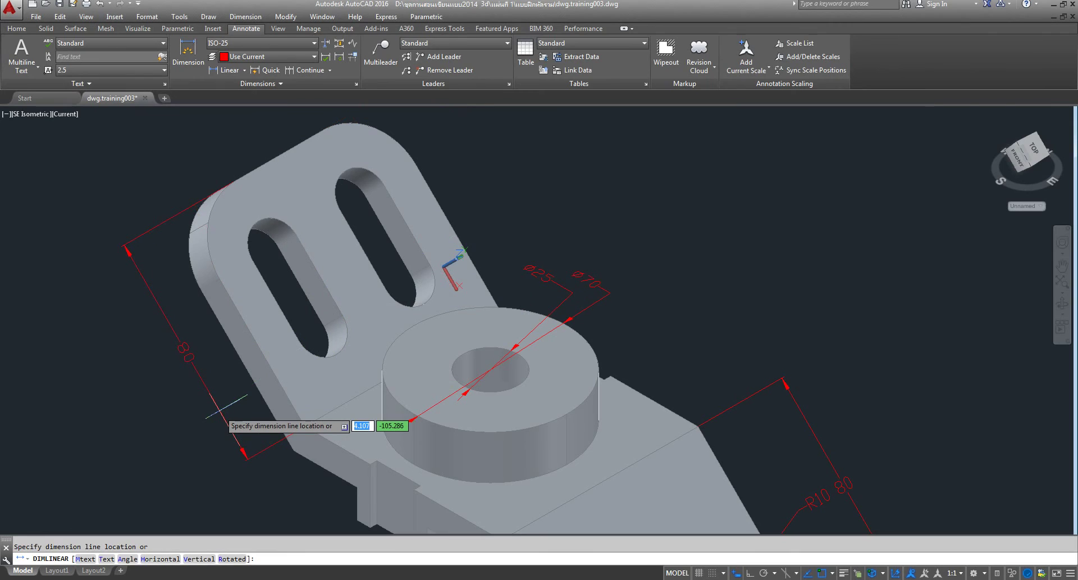
{"action": "scroll", "coordinate": [227, 409], "scroll_direction": "down", "scroll_amount": 1}
{"action": "scroll", "coordinate": [398, 282], "scroll_direction": "up", "scroll_amount": 1}
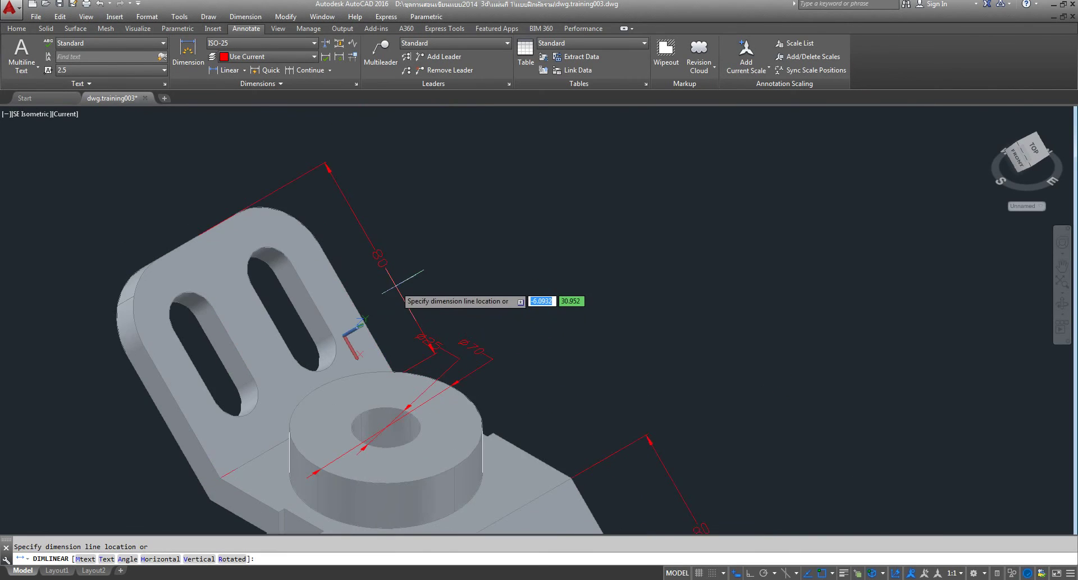
{"action": "scroll", "coordinate": [402, 282], "scroll_direction": "up", "scroll_amount": 1}
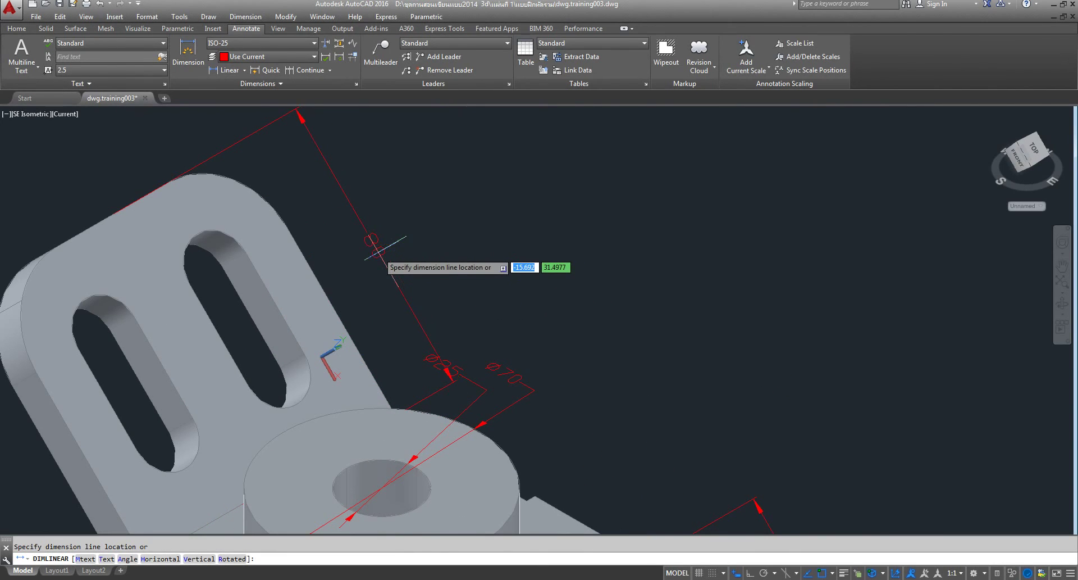
{"action": "scroll", "coordinate": [385, 247], "scroll_direction": "down", "scroll_amount": 3}
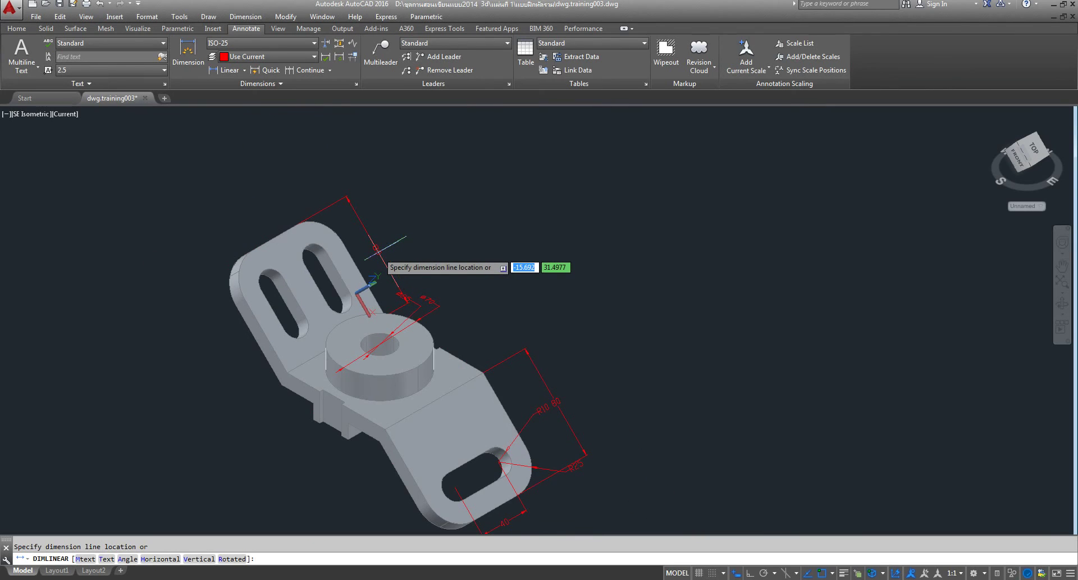
{"action": "scroll", "coordinate": [376, 248], "scroll_direction": "up", "scroll_amount": 3}
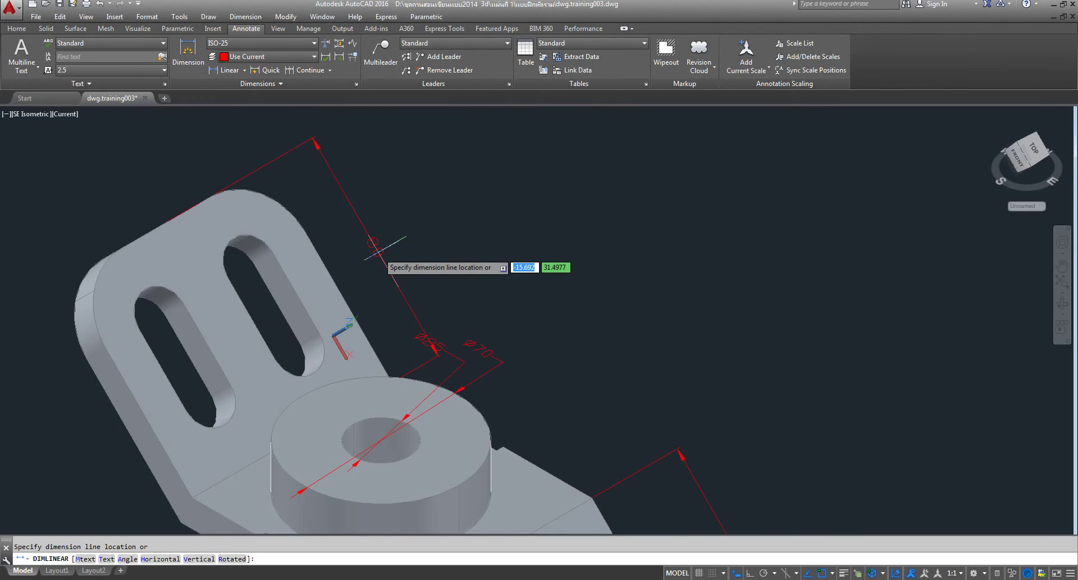
{"action": "left_click", "coordinate": [376, 248]}
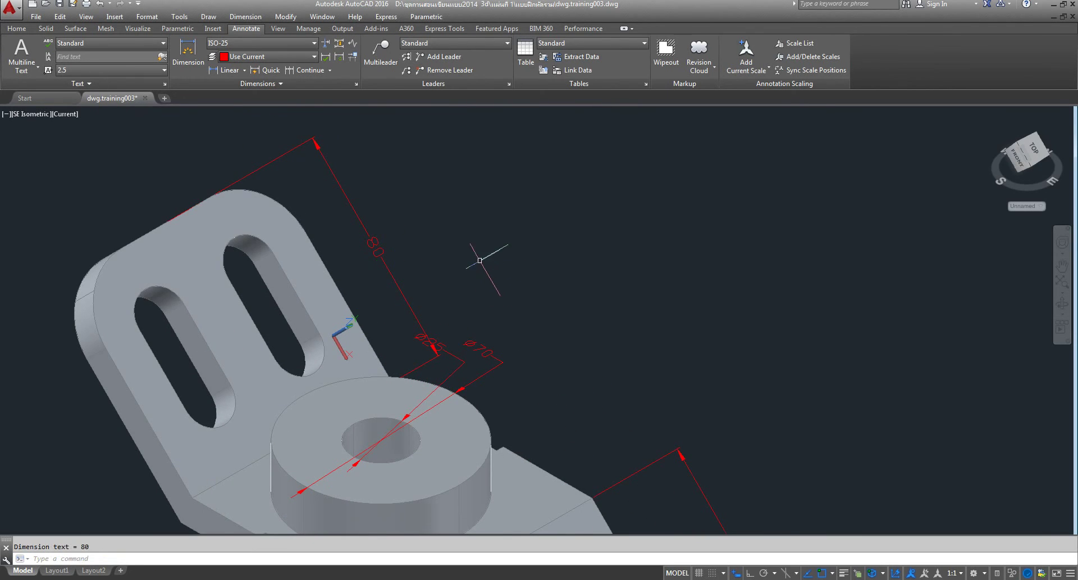
{"action": "scroll", "coordinate": [486, 248], "scroll_direction": "down", "scroll_amount": 3}
{"action": "scroll", "coordinate": [477, 248], "scroll_direction": "up", "scroll_amount": 3}
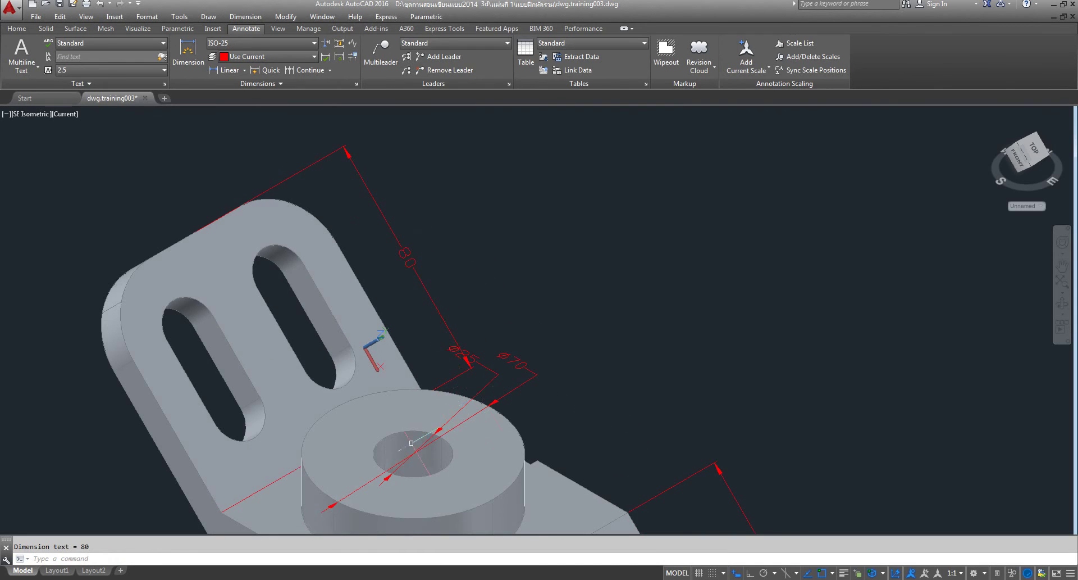
{"action": "scroll", "coordinate": [443, 371], "scroll_direction": "down", "scroll_amount": 4}
{"action": "scroll", "coordinate": [440, 424], "scroll_direction": "up", "scroll_amount": 4}
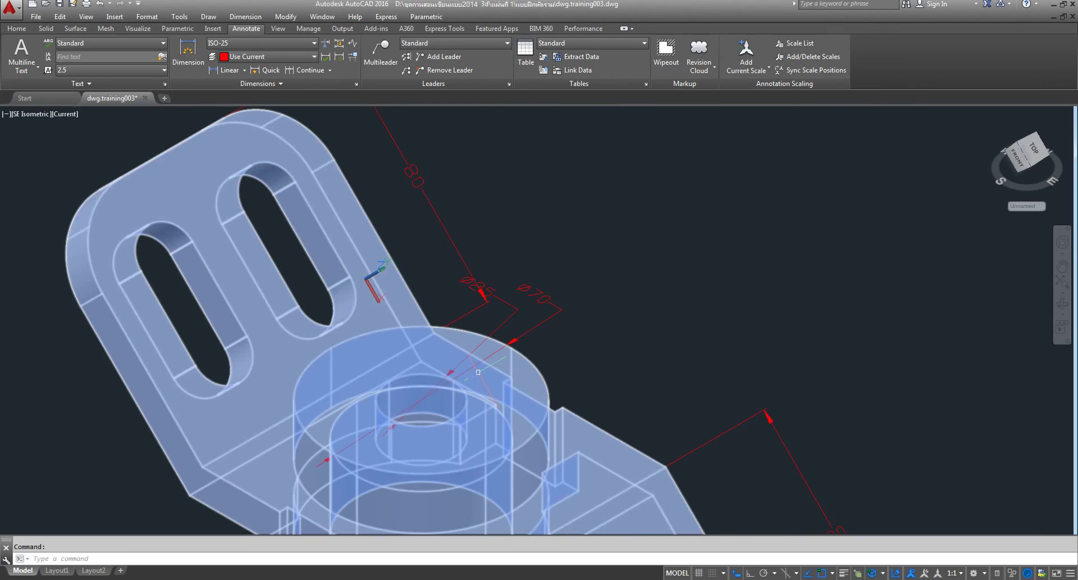
{"action": "scroll", "coordinate": [478, 302], "scroll_direction": "down", "scroll_amount": 2}
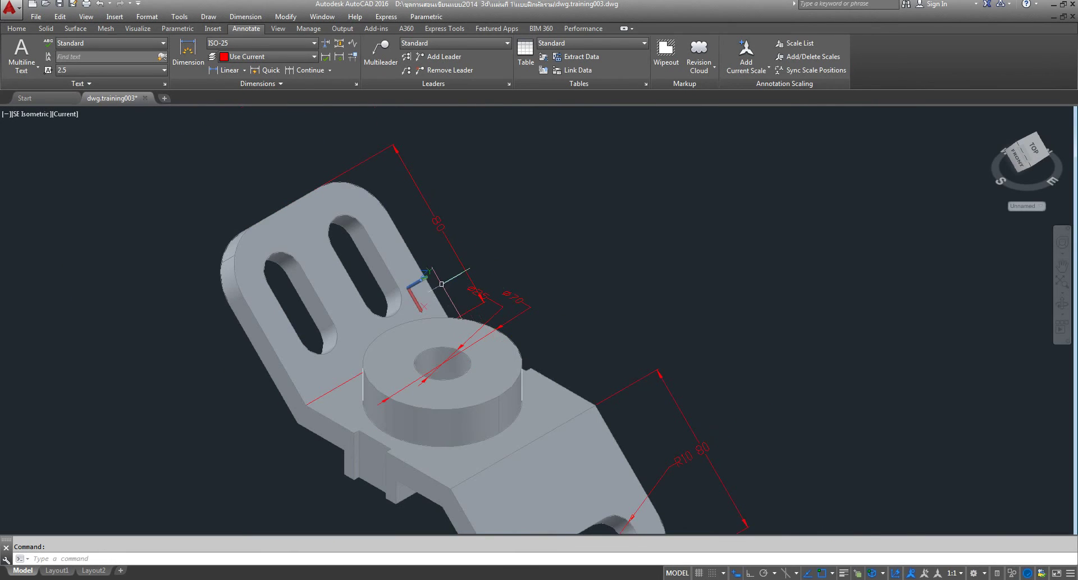
{"action": "scroll", "coordinate": [400, 160], "scroll_direction": "up", "scroll_amount": 1}
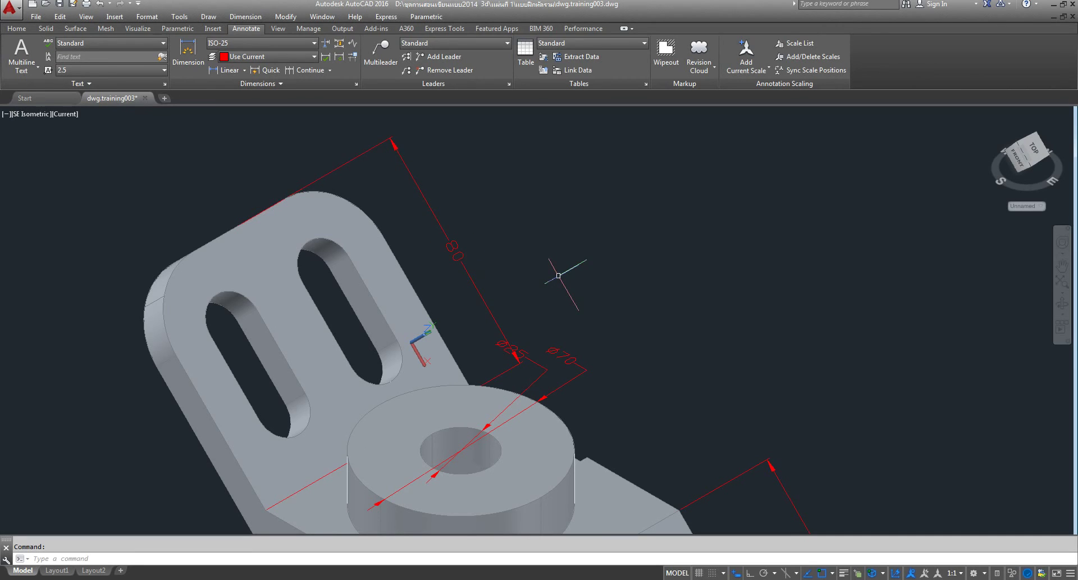
{"action": "scroll", "coordinate": [456, 233], "scroll_direction": "down", "scroll_amount": 3}
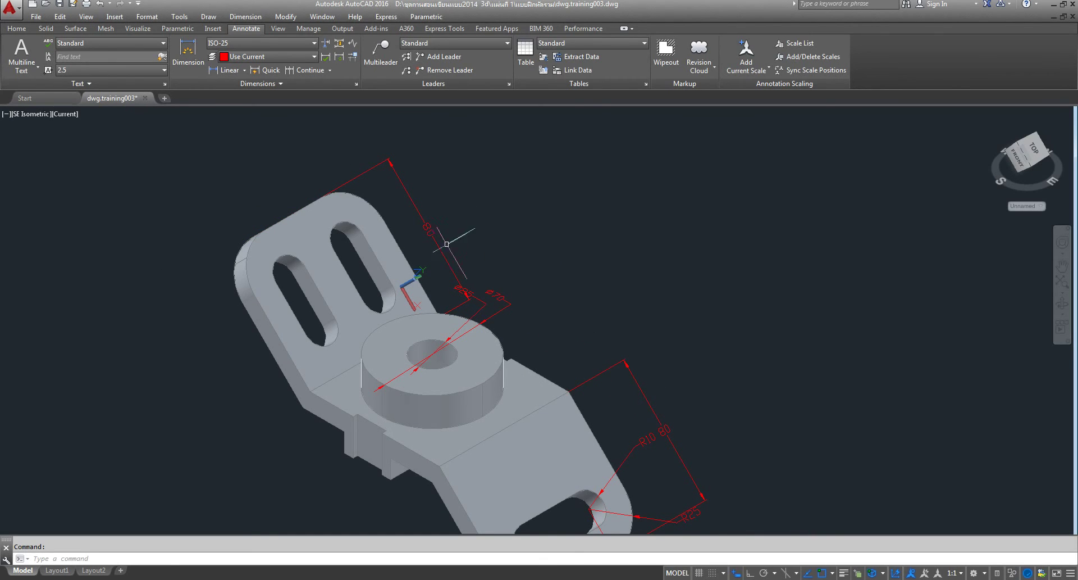
{"action": "scroll", "coordinate": [423, 213], "scroll_direction": "up", "scroll_amount": 3}
{"action": "middle_click_drag", "start_coordinate": [438, 251], "coordinate": [448, 272]}
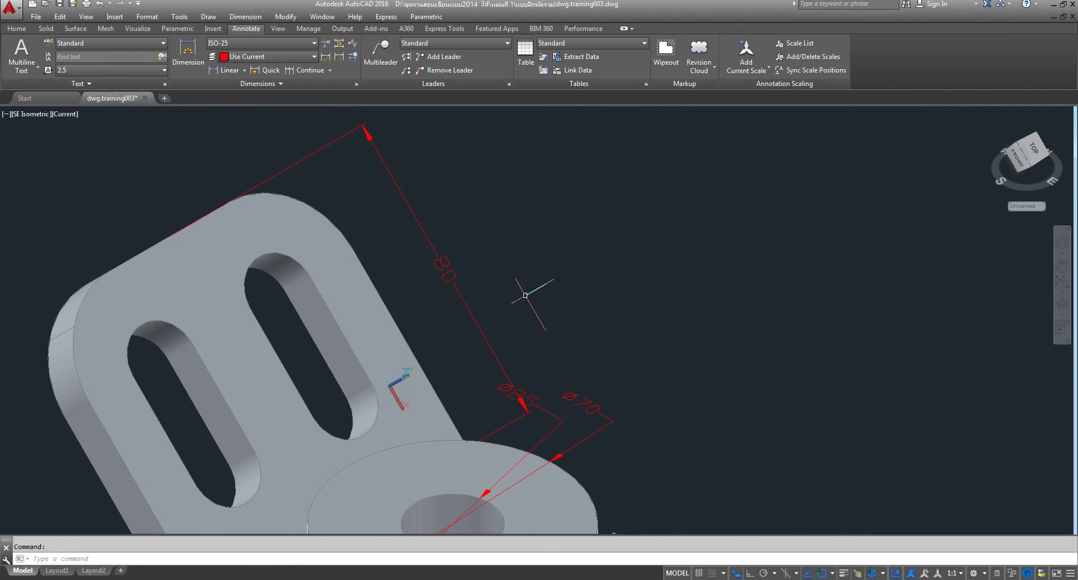
Rotate the upper 80 dimension's text 90° with Ortho on so it follows its dimension line.
{"action": "left_click", "coordinate": [281, 84]}
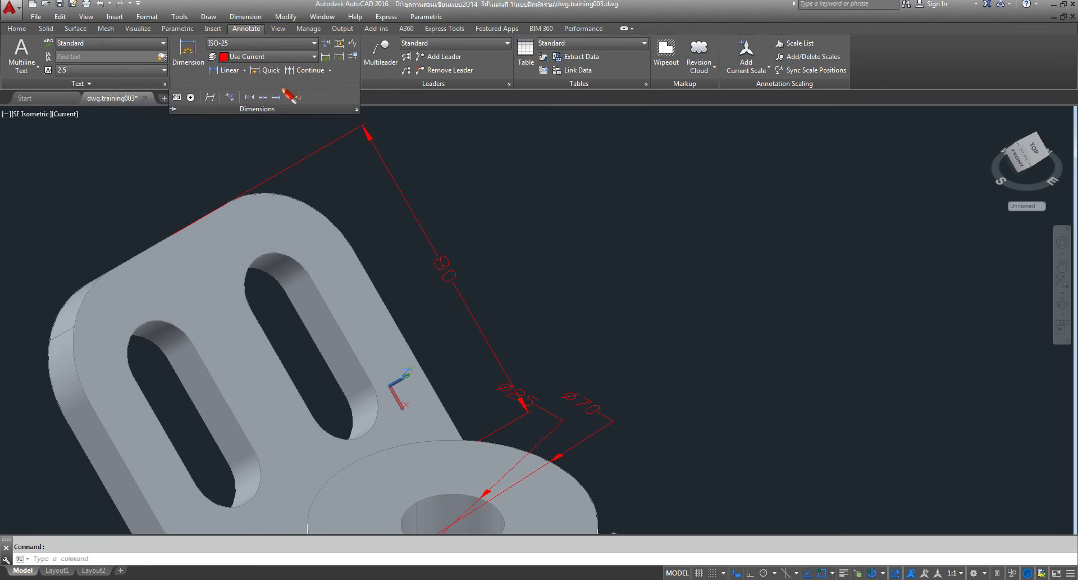
{"action": "left_click", "coordinate": [277, 84]}
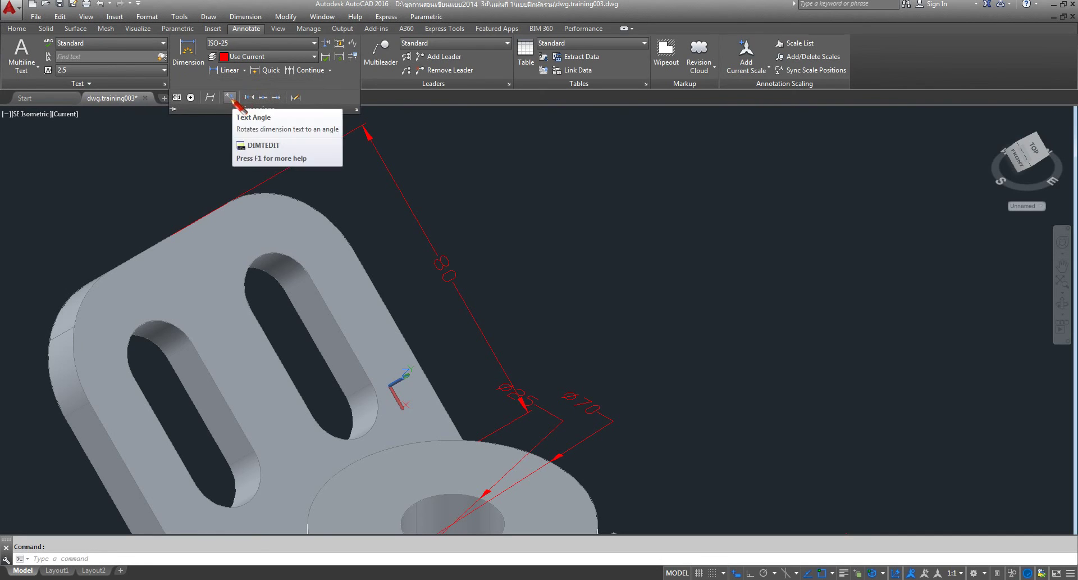
{"action": "left_click", "coordinate": [229, 97]}
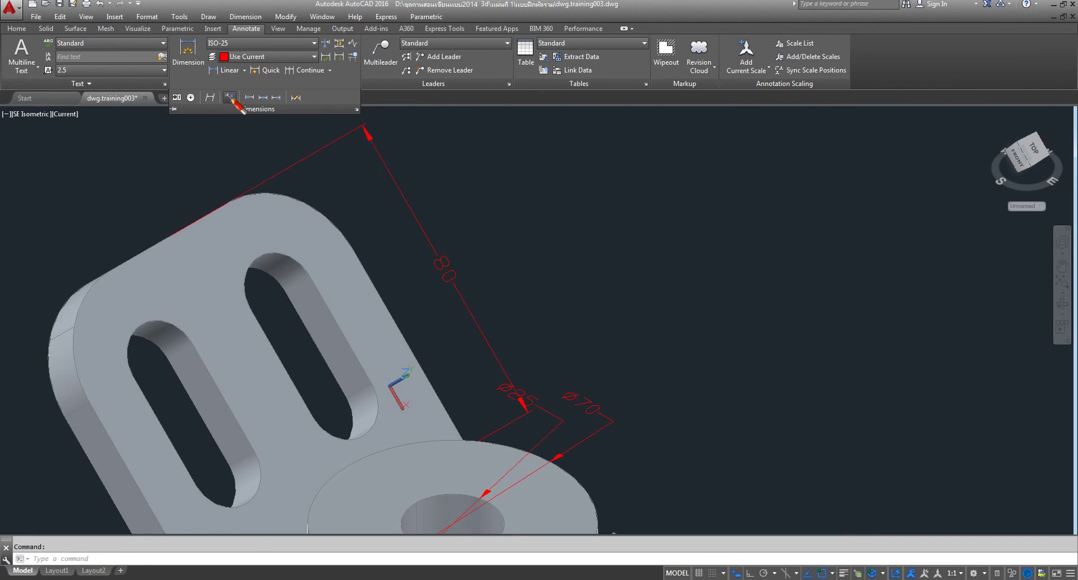
{"action": "left_click", "coordinate": [444, 262]}
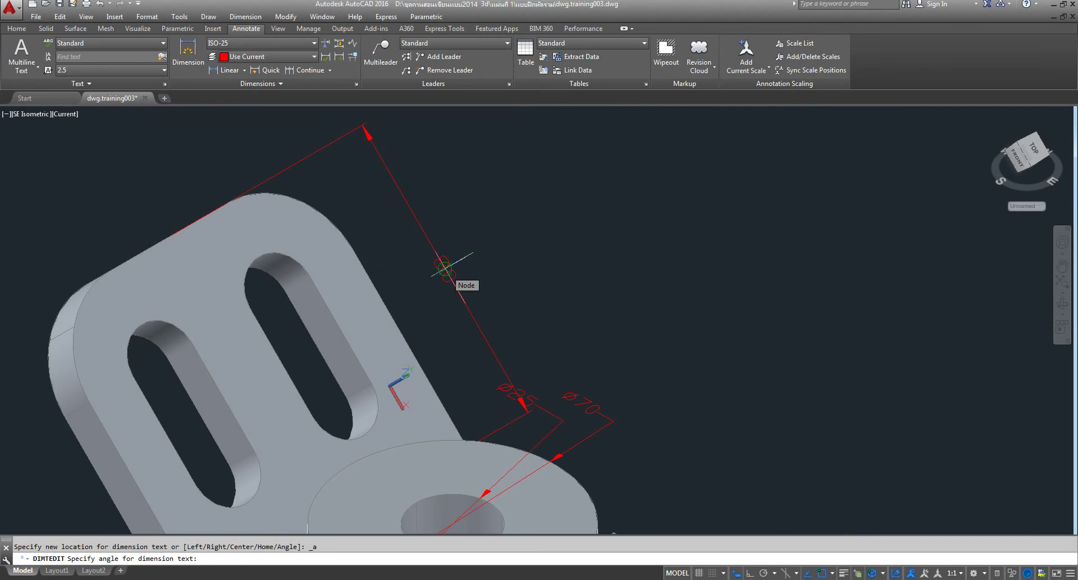
{"action": "left_click", "coordinate": [444, 268]}
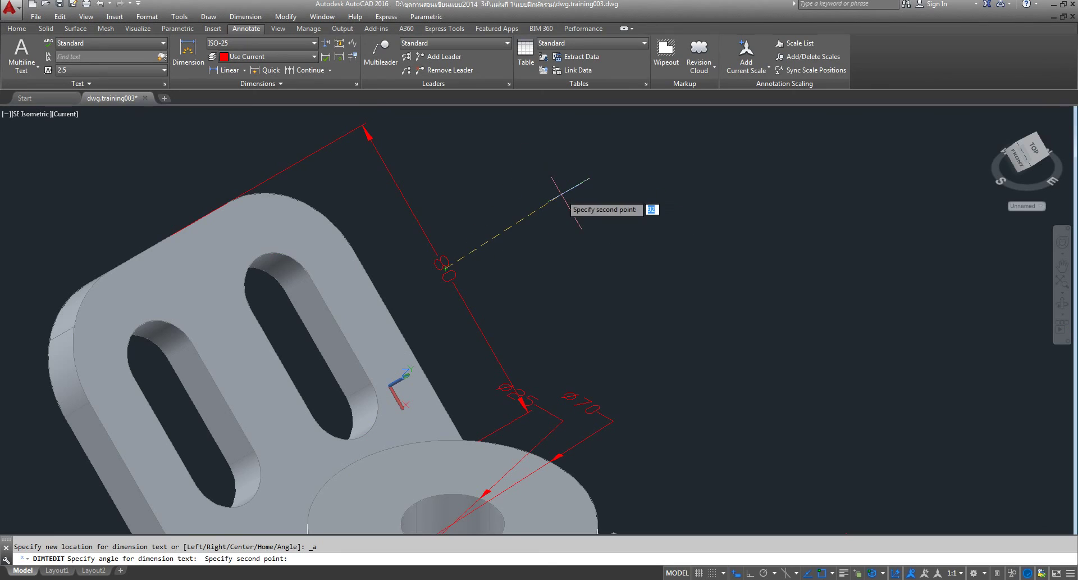
{"action": "key", "text": "F8"}
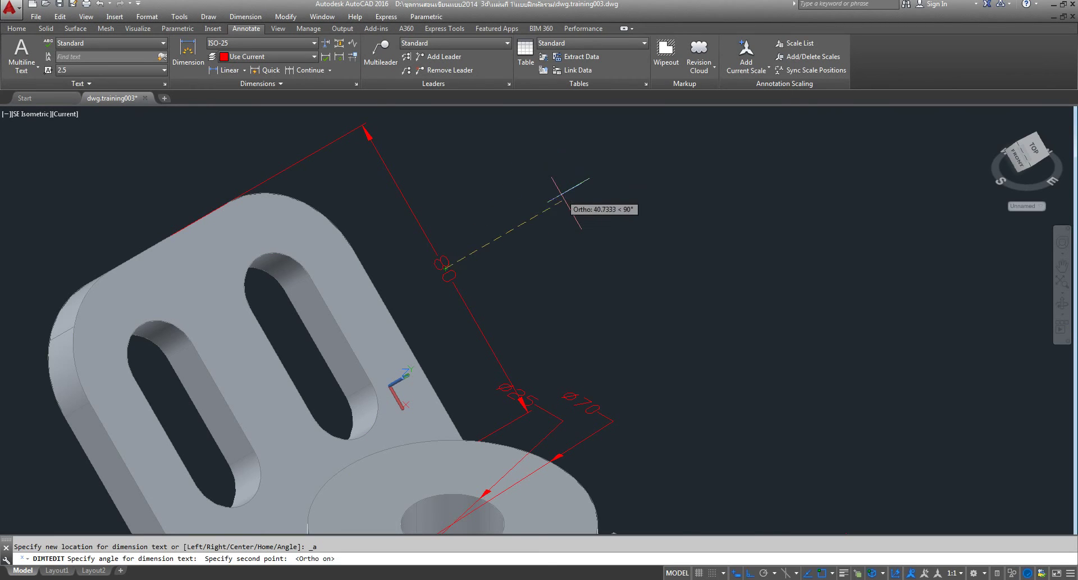
{"action": "left_click", "coordinate": [547, 212]}
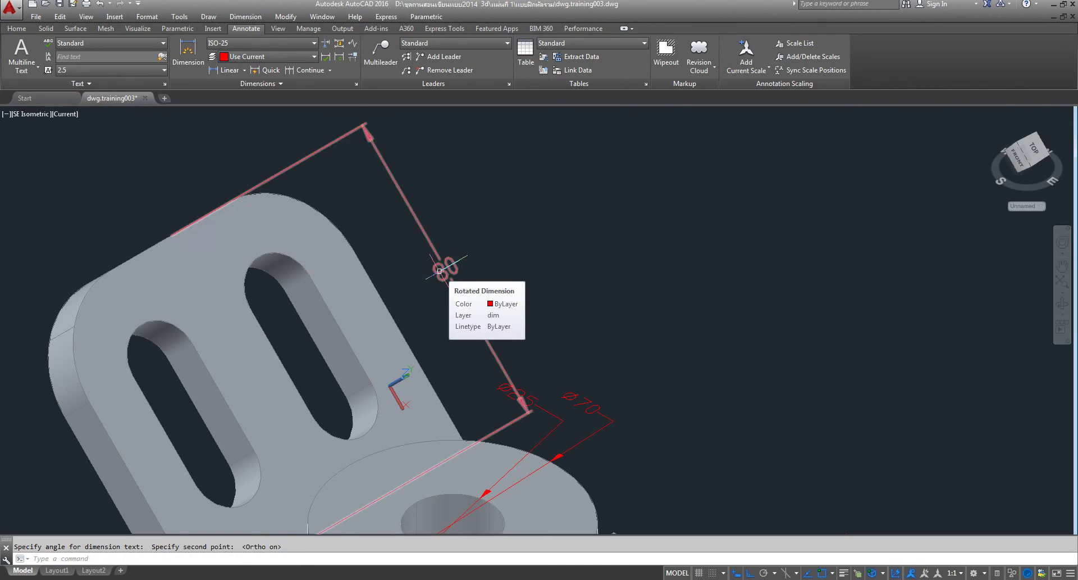
{"action": "scroll", "coordinate": [440, 270], "scroll_direction": "down", "scroll_amount": 4}
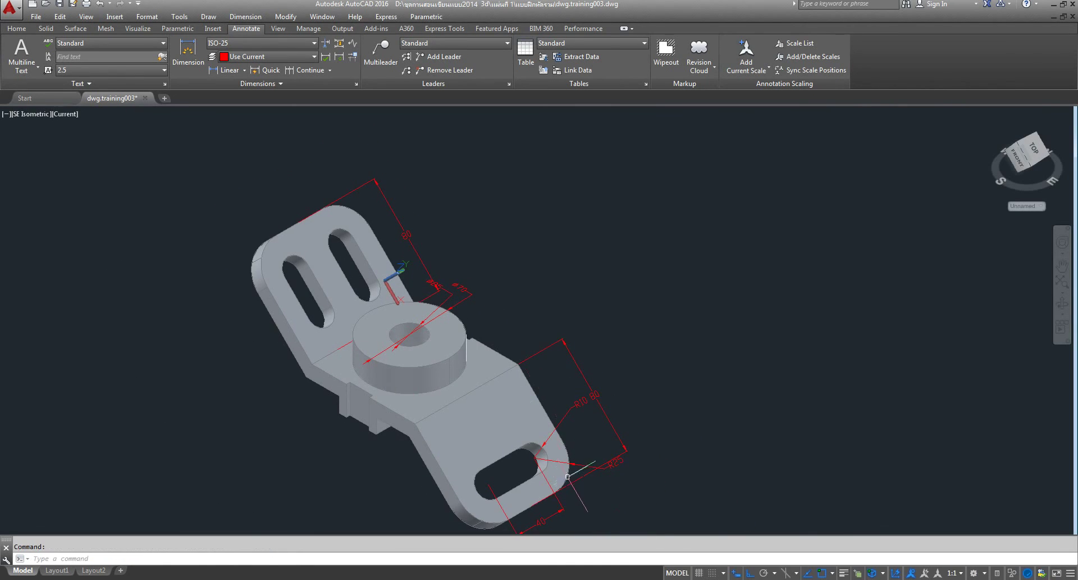
{"action": "scroll", "coordinate": [568, 476], "scroll_direction": "up", "scroll_amount": 1}
{"action": "scroll", "coordinate": [565, 366], "scroll_direction": "up", "scroll_amount": 1}
{"action": "scroll", "coordinate": [567, 360], "scroll_direction": "up", "scroll_amount": 4}
Rotate the lower 80 dimension's text to run along its dimension line.
{"action": "right_click", "coordinate": [575, 249]}
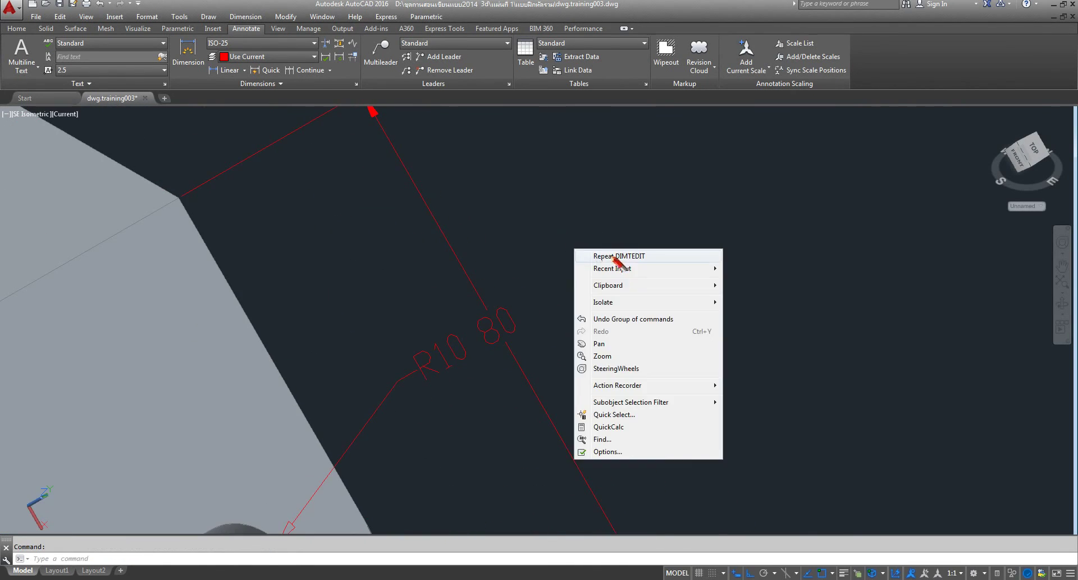
{"action": "left_click", "coordinate": [616, 257]}
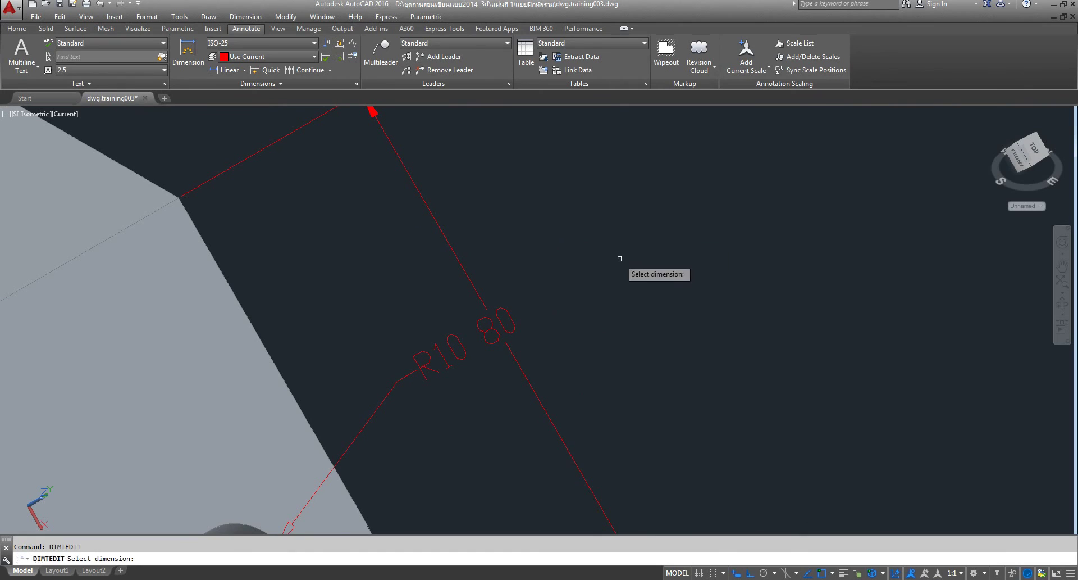
{"action": "left_click", "coordinate": [500, 324]}
{"action": "scroll", "coordinate": [488, 351], "scroll_direction": "down", "scroll_amount": 5}
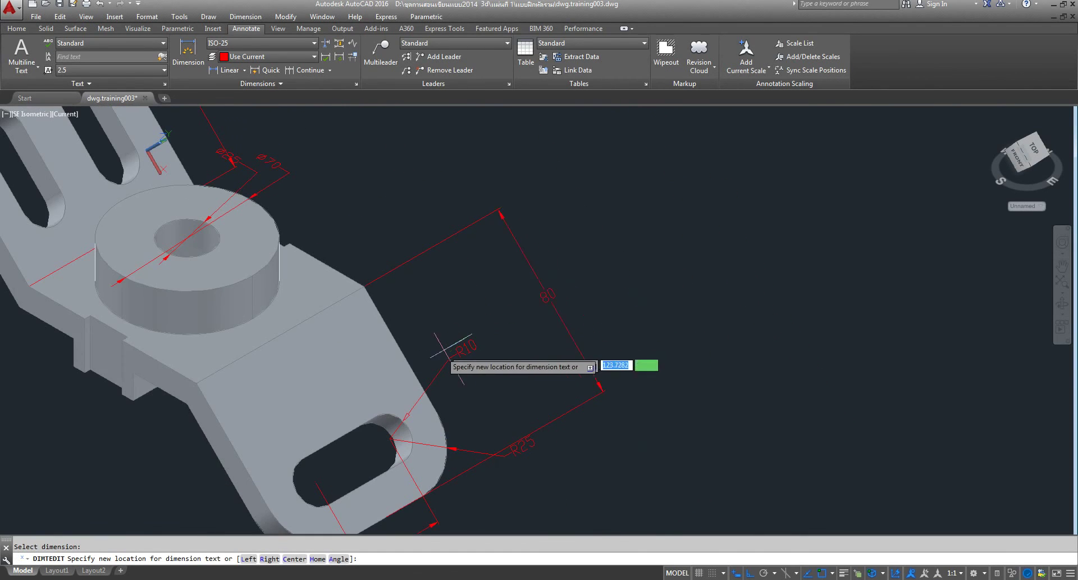
{"action": "key", "text": "Escape"}
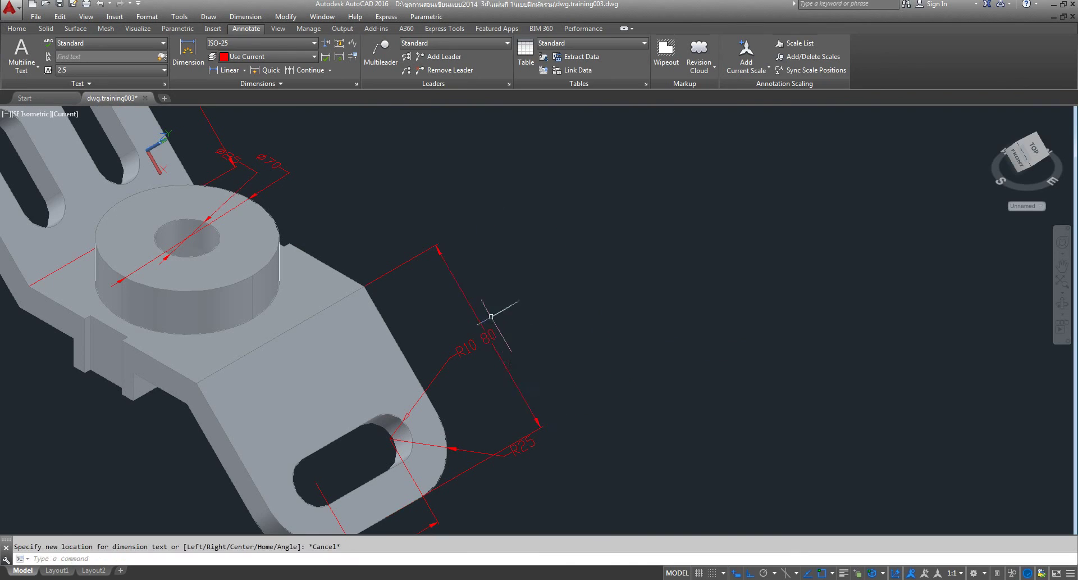
{"action": "left_click", "coordinate": [261, 84]}
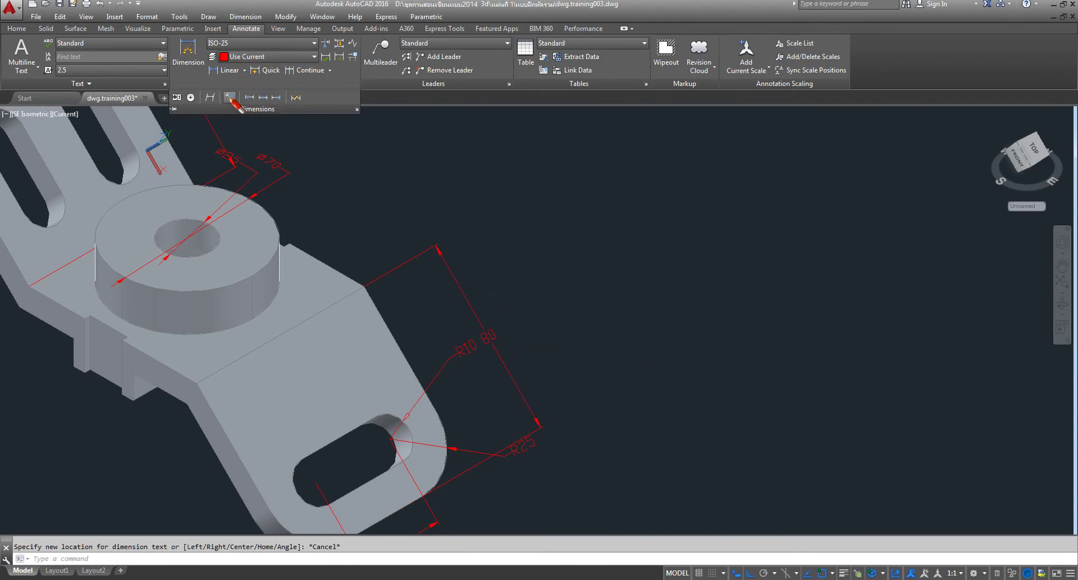
{"action": "left_click", "coordinate": [230, 97]}
{"action": "scroll", "coordinate": [484, 339], "scroll_direction": "up", "scroll_amount": 4}
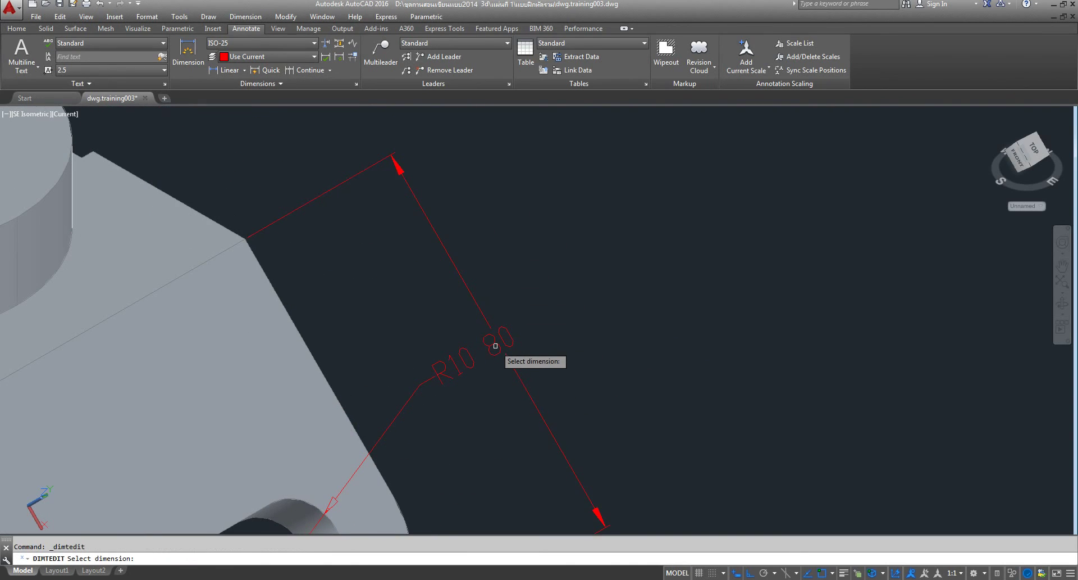
{"action": "left_click", "coordinate": [499, 341]}
{"action": "left_click", "coordinate": [499, 340]}
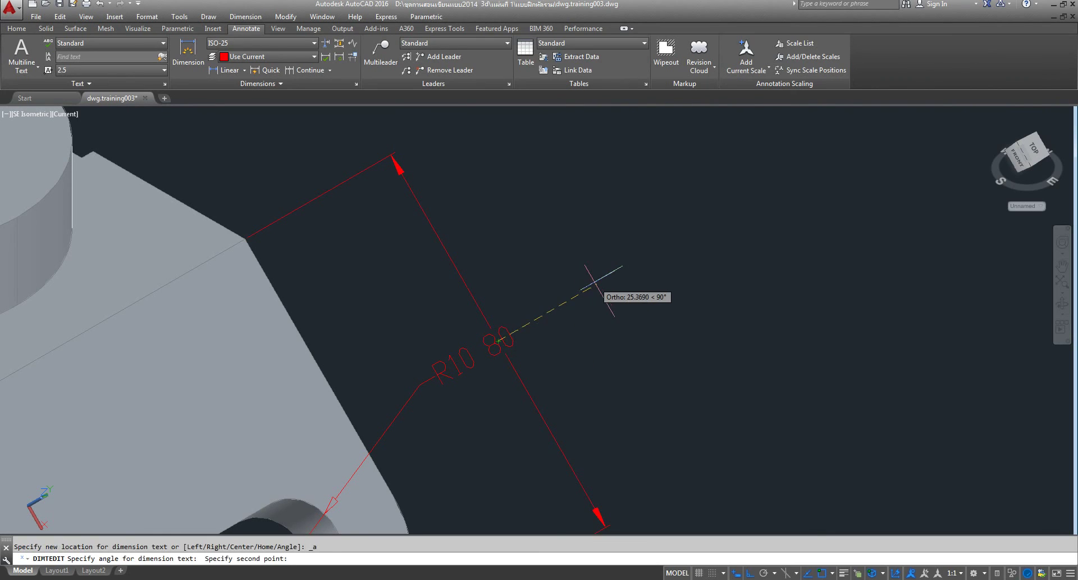
{"action": "left_click", "coordinate": [595, 282]}
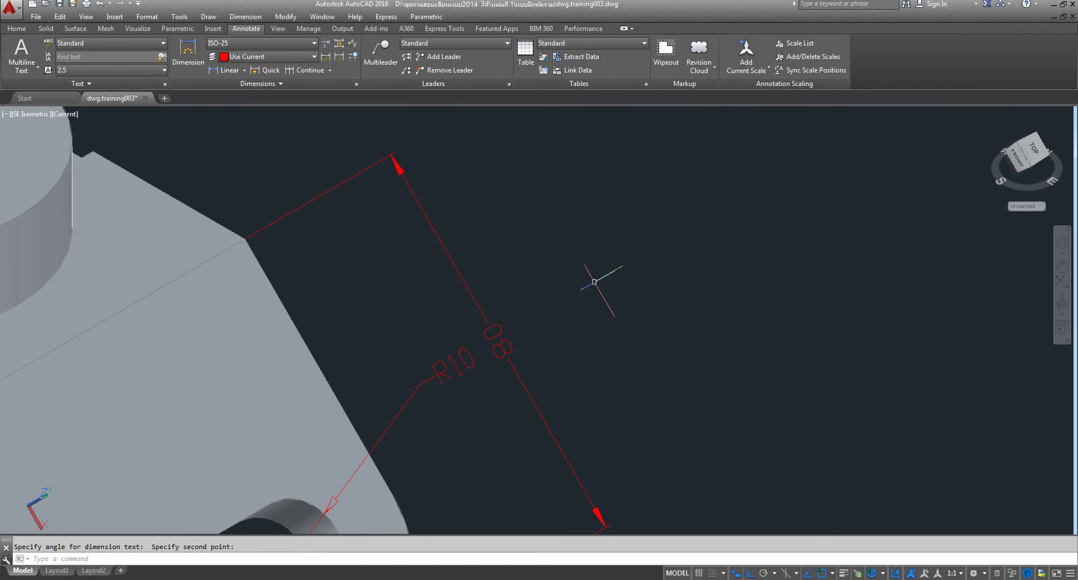
{"action": "scroll", "coordinate": [594, 281], "scroll_direction": "down", "scroll_amount": 5}
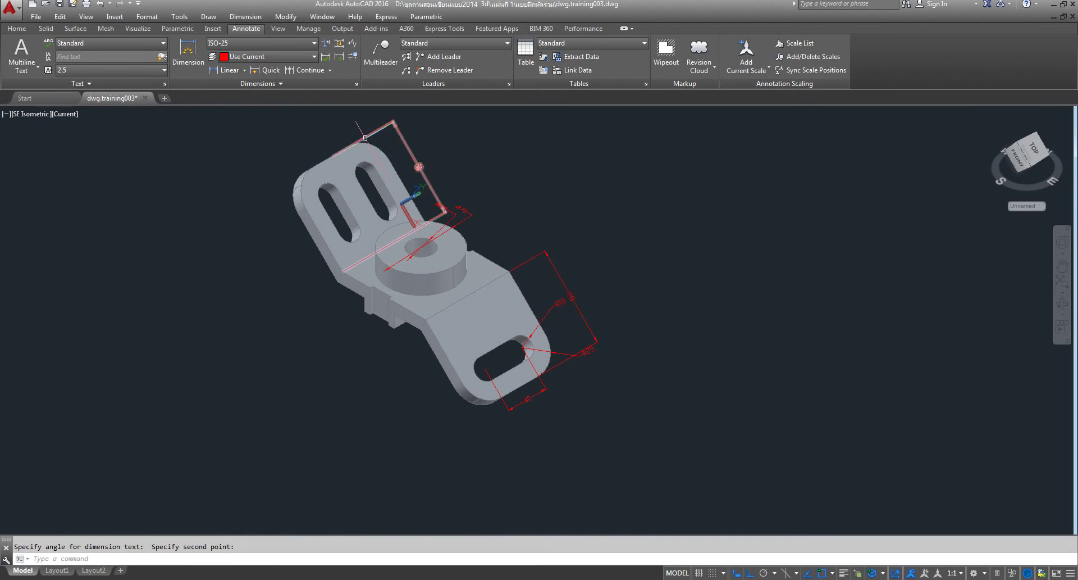
{"action": "scroll", "coordinate": [427, 219], "scroll_direction": "up", "scroll_amount": 4}
{"action": "scroll", "coordinate": [427, 220], "scroll_direction": "up", "scroll_amount": 1}
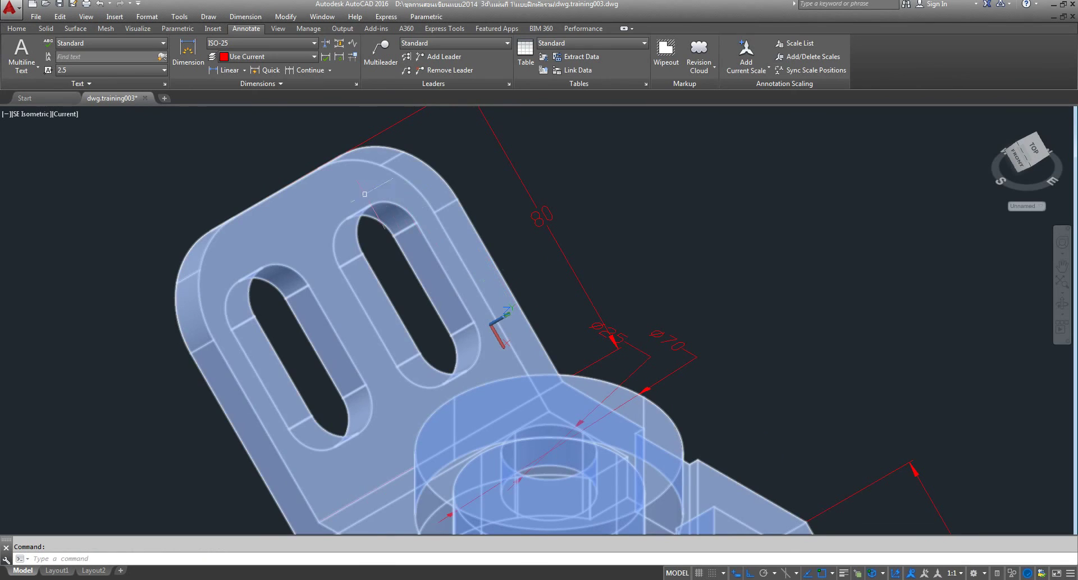
Add an R10 radius dimension to the slot's rounded end.
{"action": "left_click", "coordinate": [244, 70]}
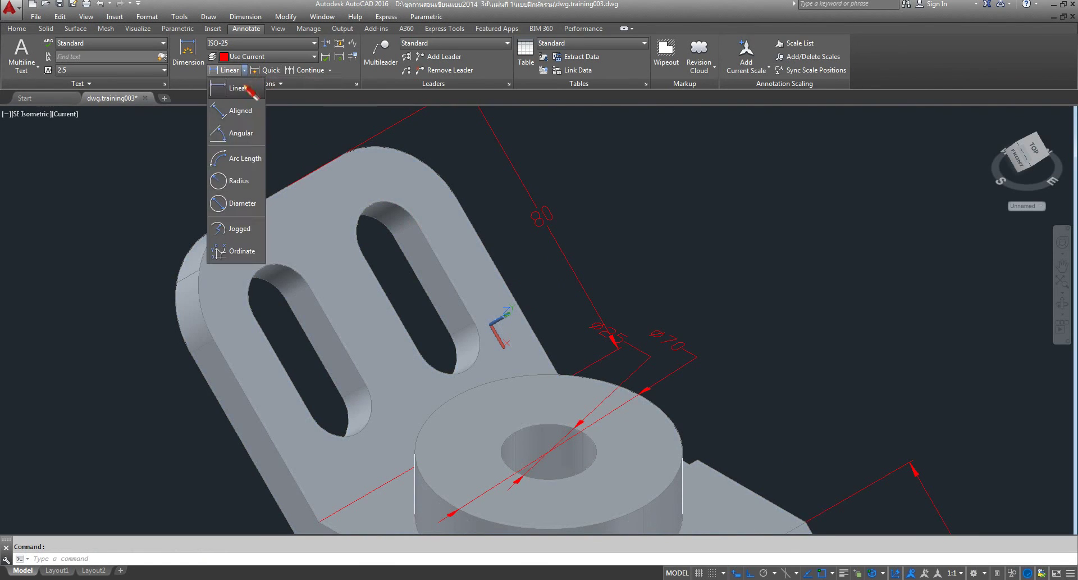
{"action": "left_click", "coordinate": [237, 180]}
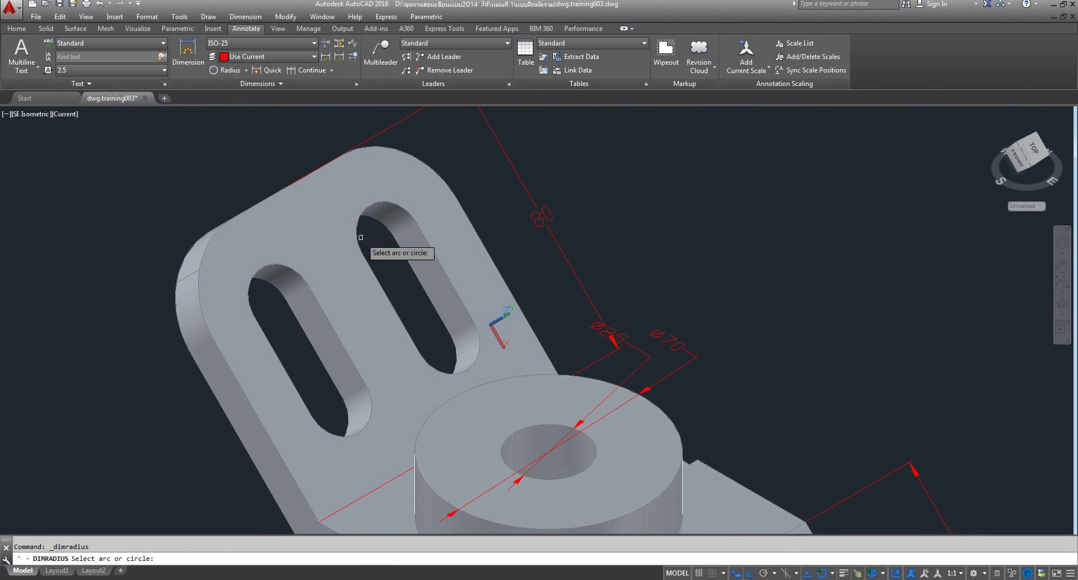
{"action": "left_click", "coordinate": [364, 205]}
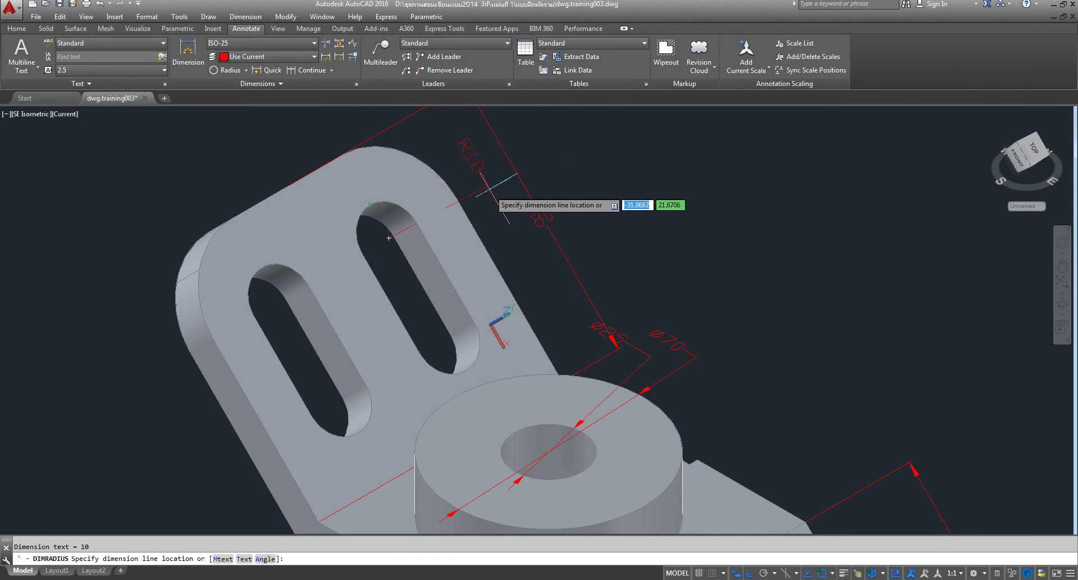
{"action": "middle_click_drag", "start_coordinate": [436, 153], "coordinate": [408, 244]}
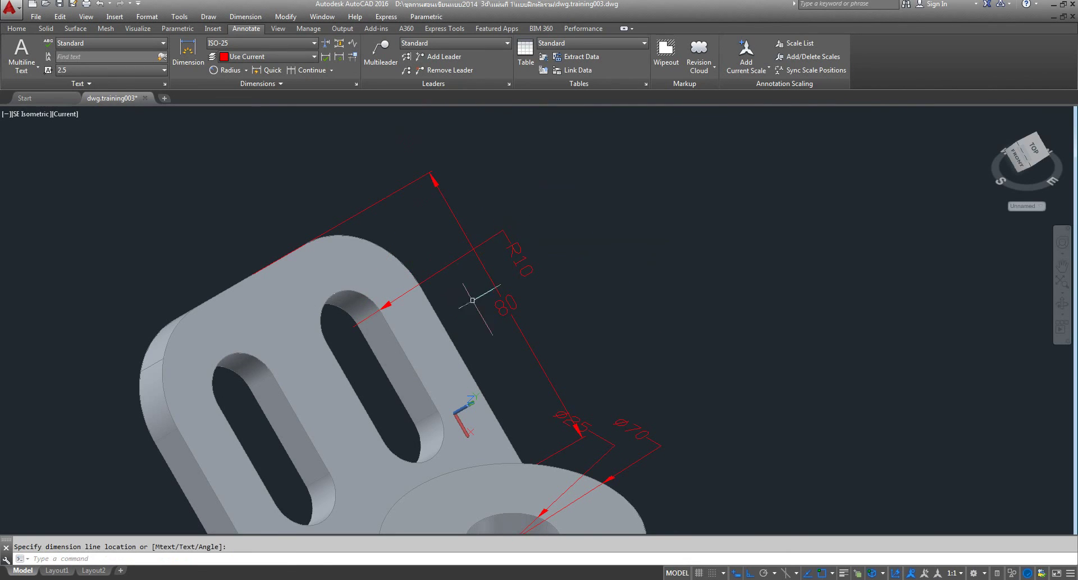
{"action": "left_click", "coordinate": [473, 300]}
Add an R25 radius dimension beside the flange's rounded top arc.
{"action": "right_click", "coordinate": [516, 207]}
{"action": "left_click", "coordinate": [536, 212]}
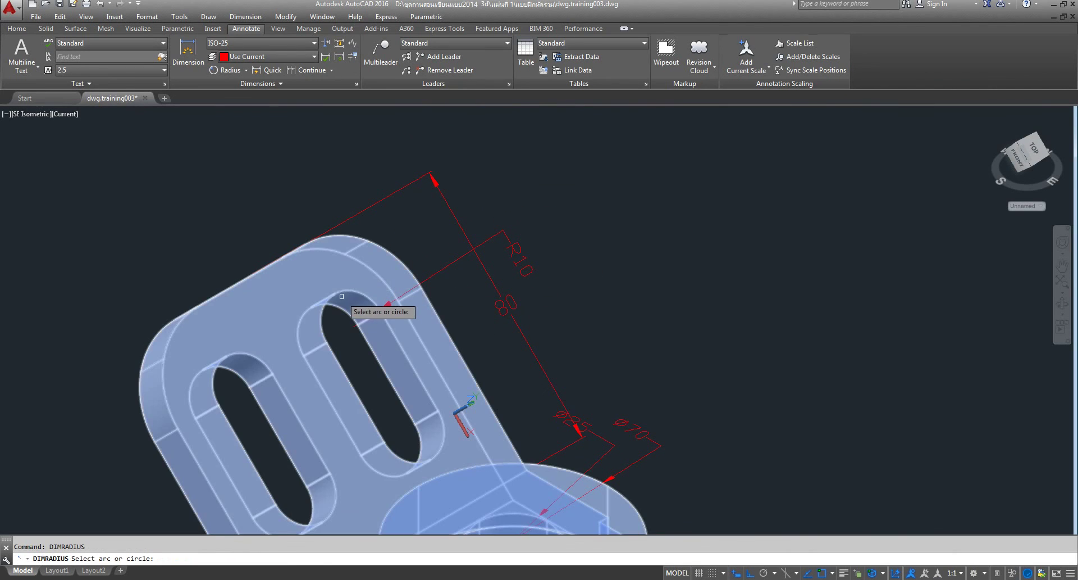
{"action": "scroll", "coordinate": [404, 354], "scroll_direction": "down", "scroll_amount": 3}
{"action": "scroll", "coordinate": [418, 370], "scroll_direction": "up", "scroll_amount": 2}
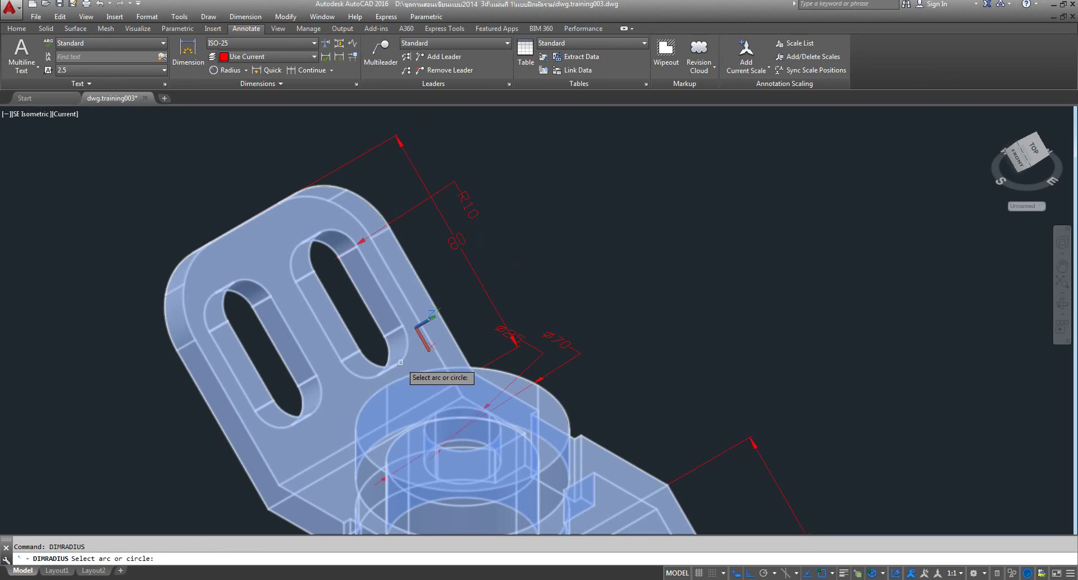
{"action": "left_click", "coordinate": [358, 195]}
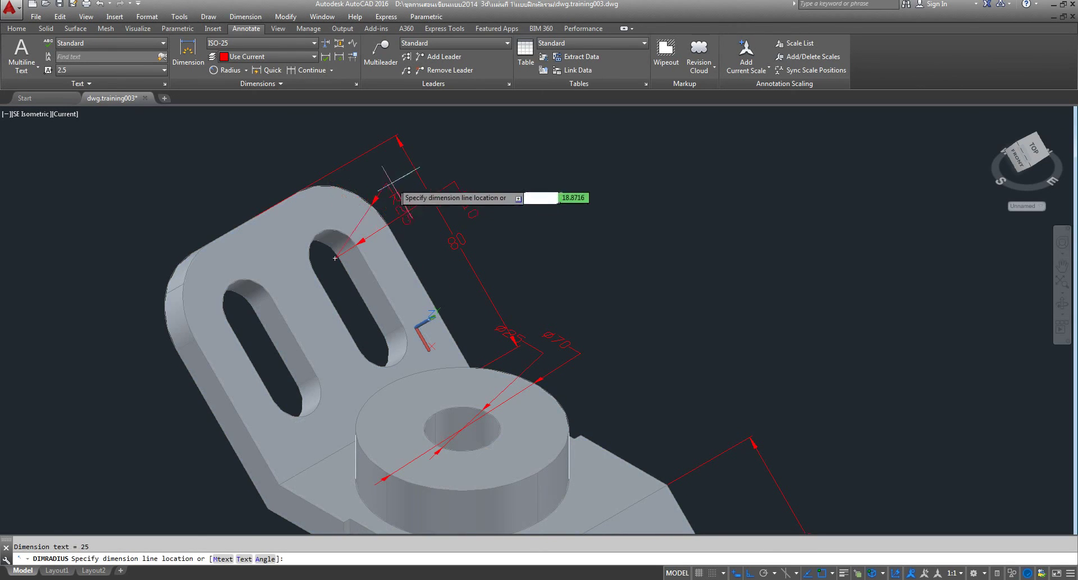
{"action": "left_click", "coordinate": [444, 135]}
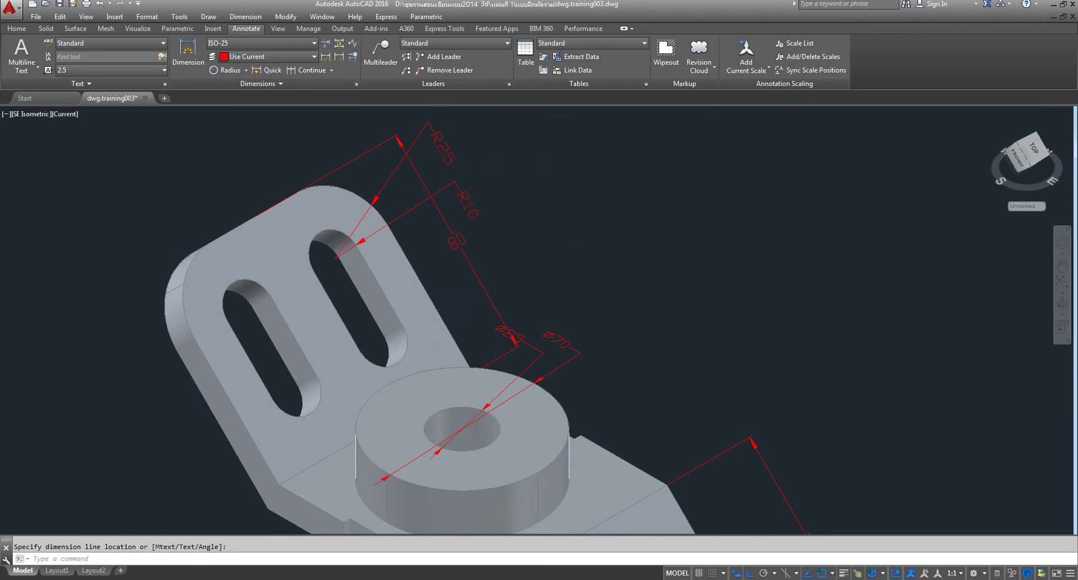
{"action": "scroll", "coordinate": [612, 243], "scroll_direction": "down", "scroll_amount": 3}
{"action": "scroll", "coordinate": [614, 288], "scroll_direction": "down", "scroll_amount": 3}
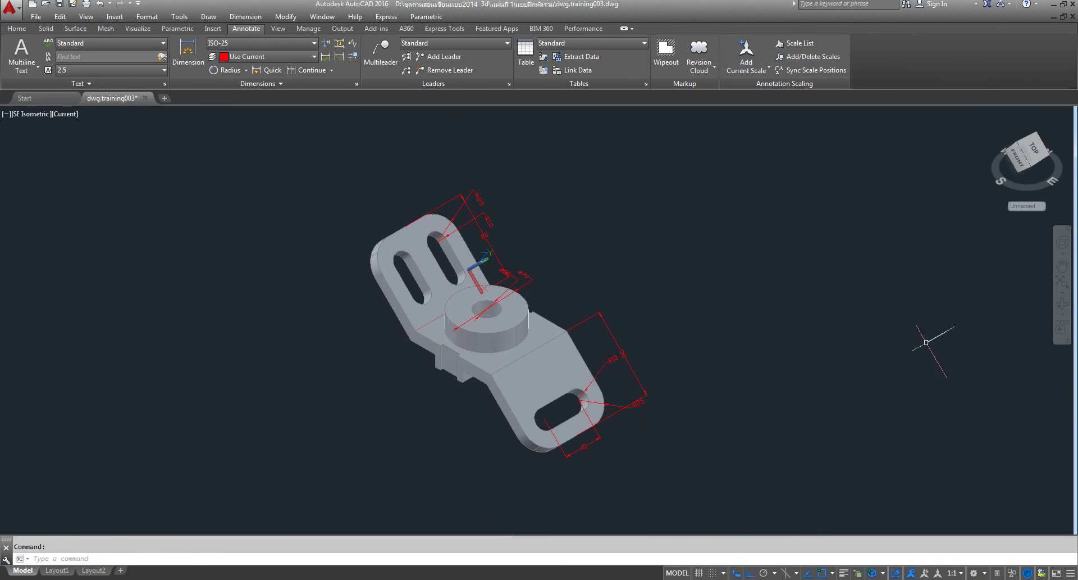
Orbit and zoom around the bracket to inspect the red dimensions from other sides.
{"action": "left_click", "coordinate": [1063, 303]}
{"action": "mouse_move", "coordinate": [758, 385]}
{"action": "left_mouse_down"}
{"action": "mouse_move", "coordinate": [654, 399]}
{"action": "mouse_move", "coordinate": [539, 440]}
{"action": "mouse_move", "coordinate": [436, 291]}
{"action": "mouse_move", "coordinate": [365, 305]}
{"action": "mouse_move", "coordinate": [376, 409]}
{"action": "mouse_move", "coordinate": [449, 419]}
{"action": "left_mouse_up"}
{"action": "scroll", "coordinate": [605, 344], "scroll_direction": "up", "scroll_amount": 2}
{"action": "scroll", "coordinate": [578, 376], "scroll_direction": "up", "scroll_amount": 2}
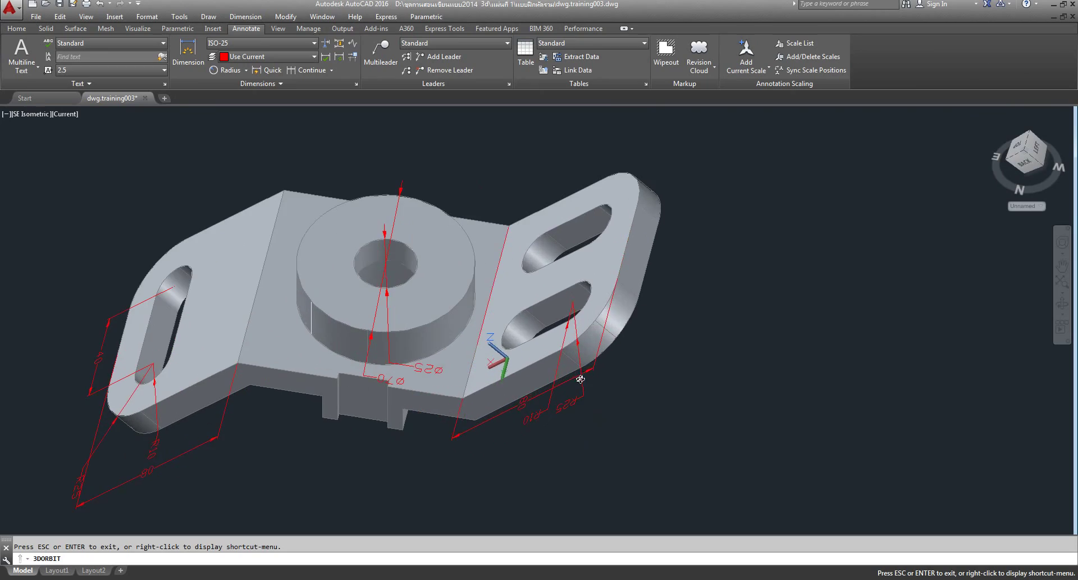
{"action": "scroll", "coordinate": [530, 386], "scroll_direction": "up", "scroll_amount": 2}
{"action": "mouse_move", "coordinate": [530, 386]}
{"action": "left_mouse_down"}
{"action": "mouse_move", "coordinate": [575, 350]}
{"action": "mouse_move", "coordinate": [642, 337]}
{"action": "mouse_move", "coordinate": [622, 306]}
{"action": "mouse_move", "coordinate": [625, 291]}
{"action": "mouse_move", "coordinate": [660, 288]}
{"action": "mouse_move", "coordinate": [710, 332]}
{"action": "mouse_move", "coordinate": [734, 378]}
{"action": "mouse_move", "coordinate": [487, 290]}
{"action": "mouse_move", "coordinate": [512, 326]}
{"action": "left_mouse_up"}
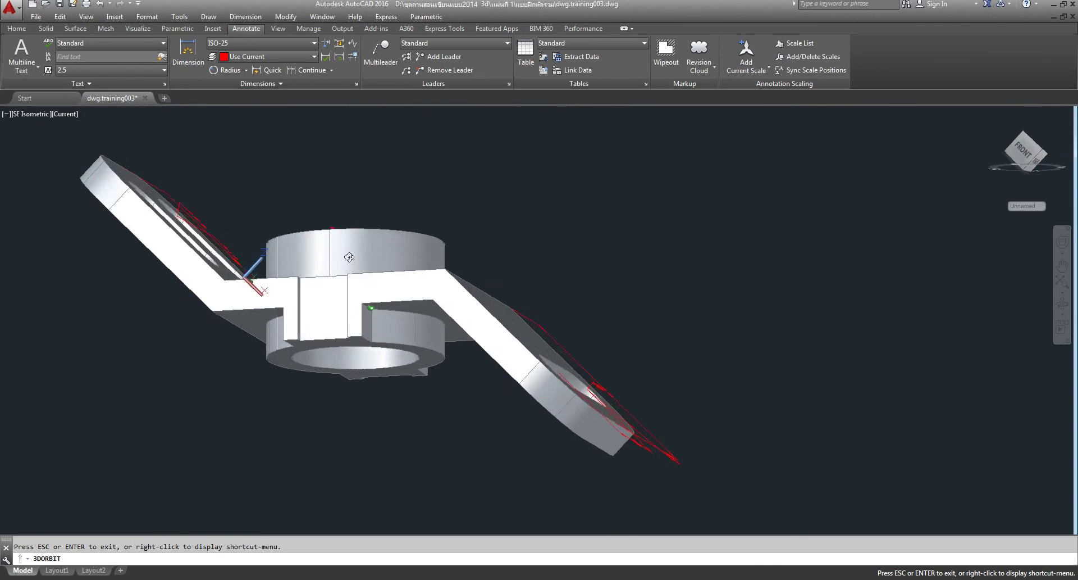
{"action": "scroll", "coordinate": [520, 337], "scroll_direction": "up", "scroll_amount": 2}
{"action": "scroll", "coordinate": [530, 349], "scroll_direction": "up", "scroll_amount": 2}
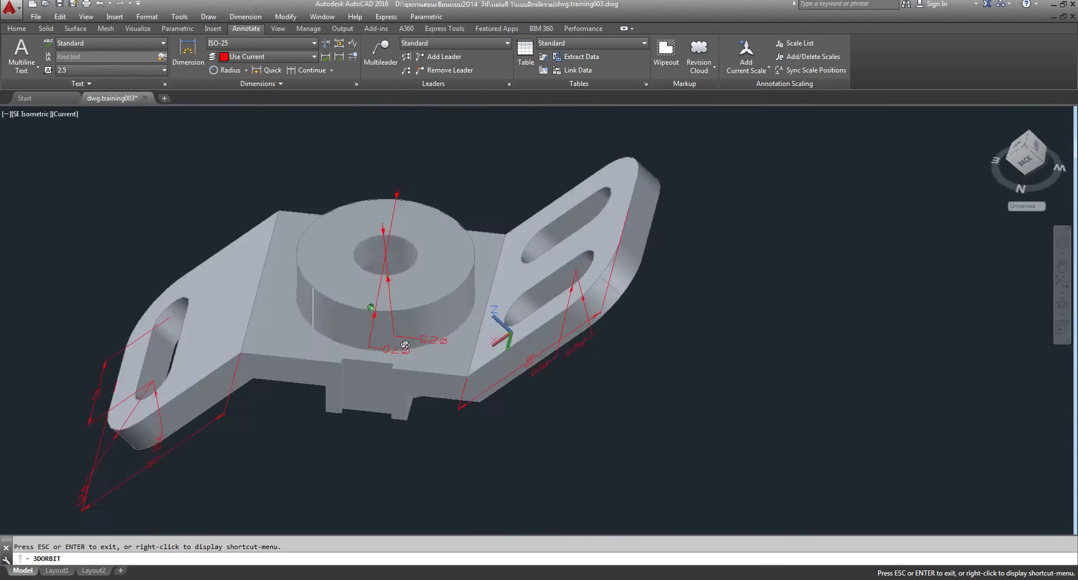
{"action": "scroll", "coordinate": [533, 346], "scroll_direction": "down", "scroll_amount": 1}
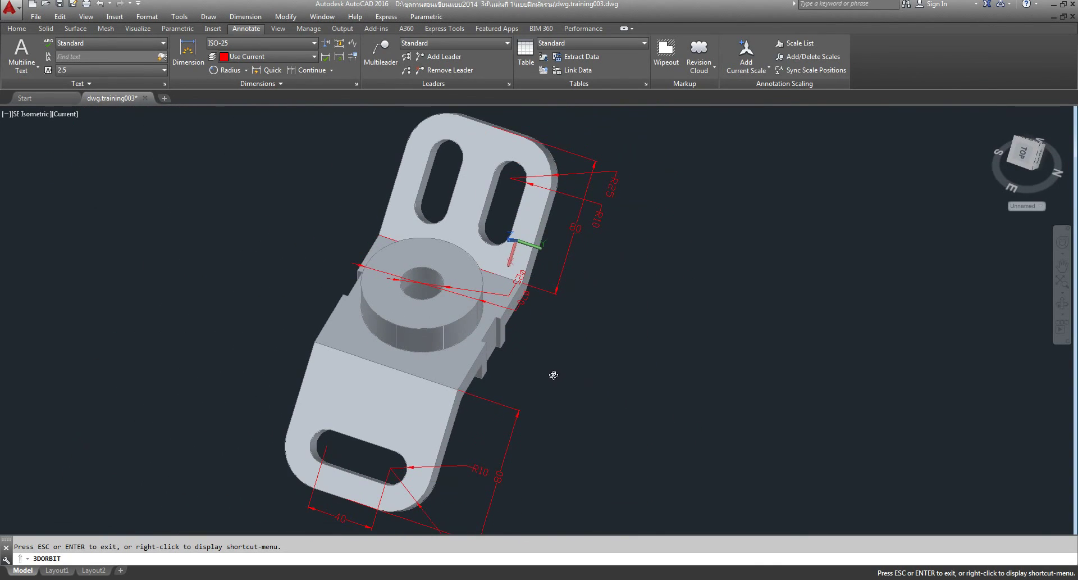
Pan and rotate the bracket toward a top-down custom view, then exit orbit.
{"action": "middle_click_drag", "start_coordinate": [558, 364], "coordinate": [551, 381]}
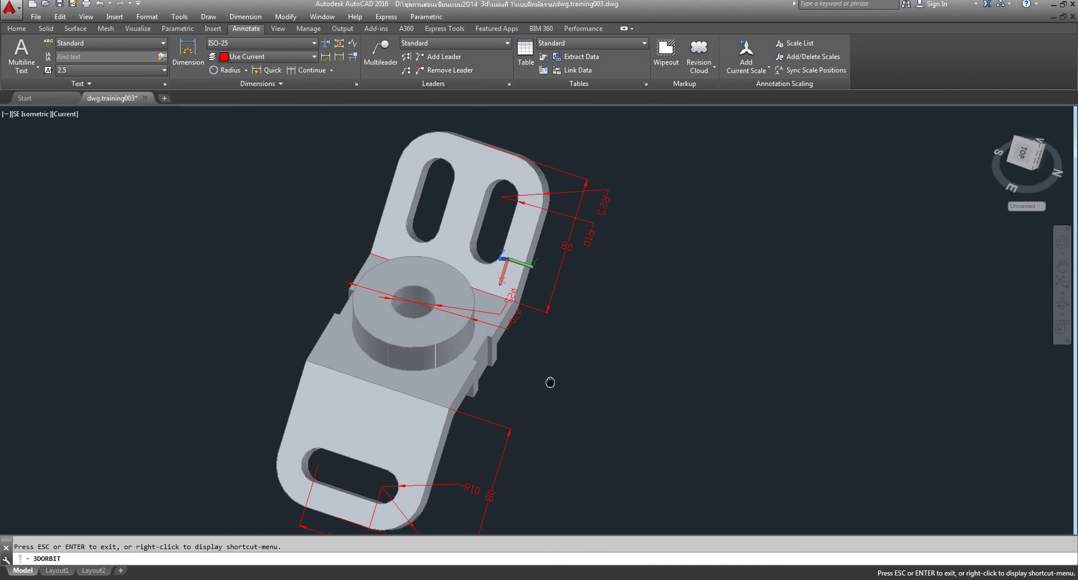
{"action": "left_click_drag", "start_coordinate": [479, 450], "coordinate": [428, 418]}
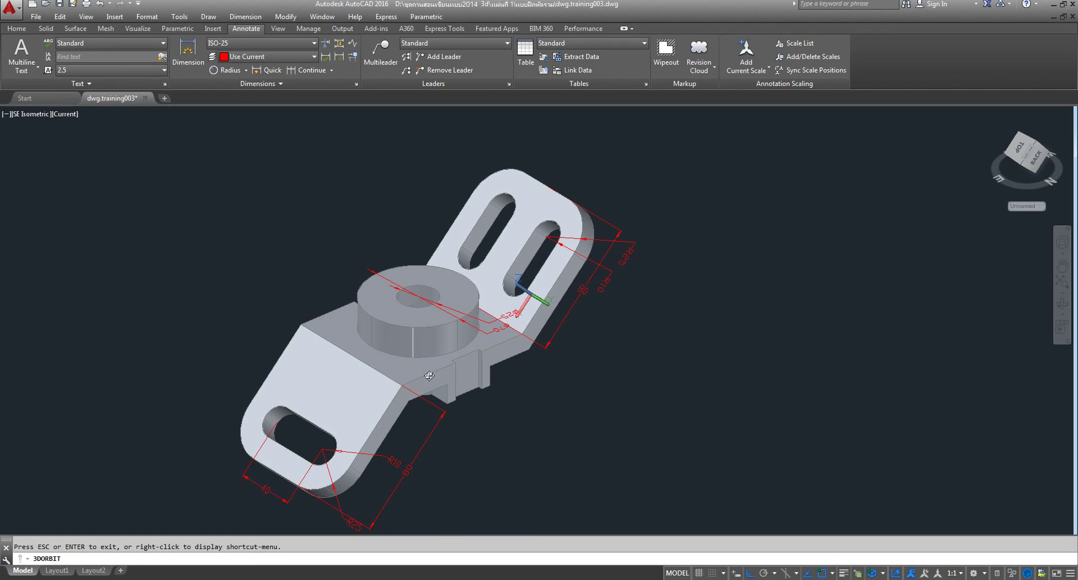
{"action": "left_click_drag", "start_coordinate": [430, 375], "coordinate": [477, 426]}
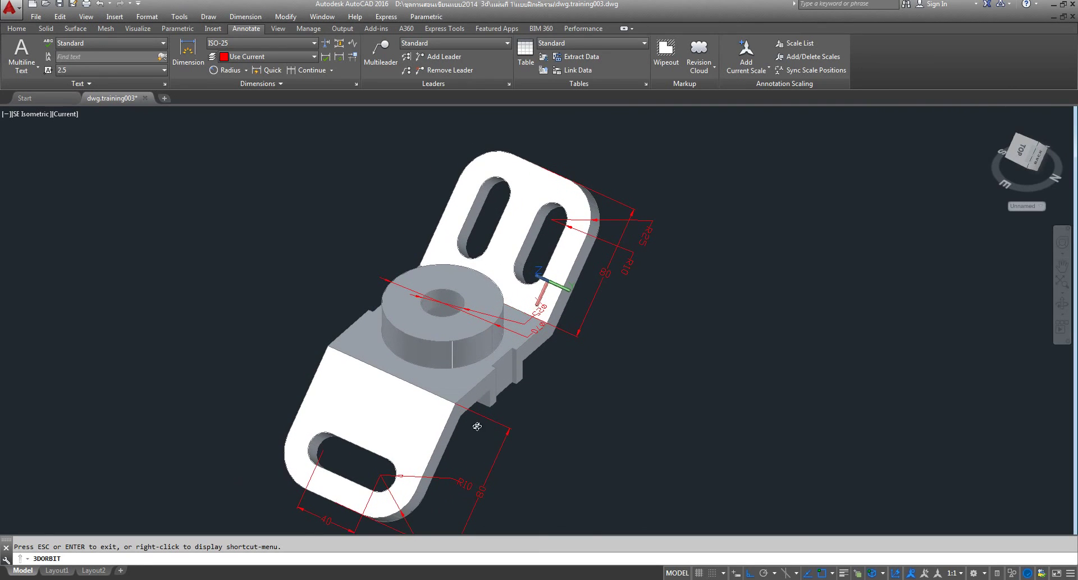
{"action": "left_click_drag", "start_coordinate": [463, 361], "coordinate": [595, 371]}
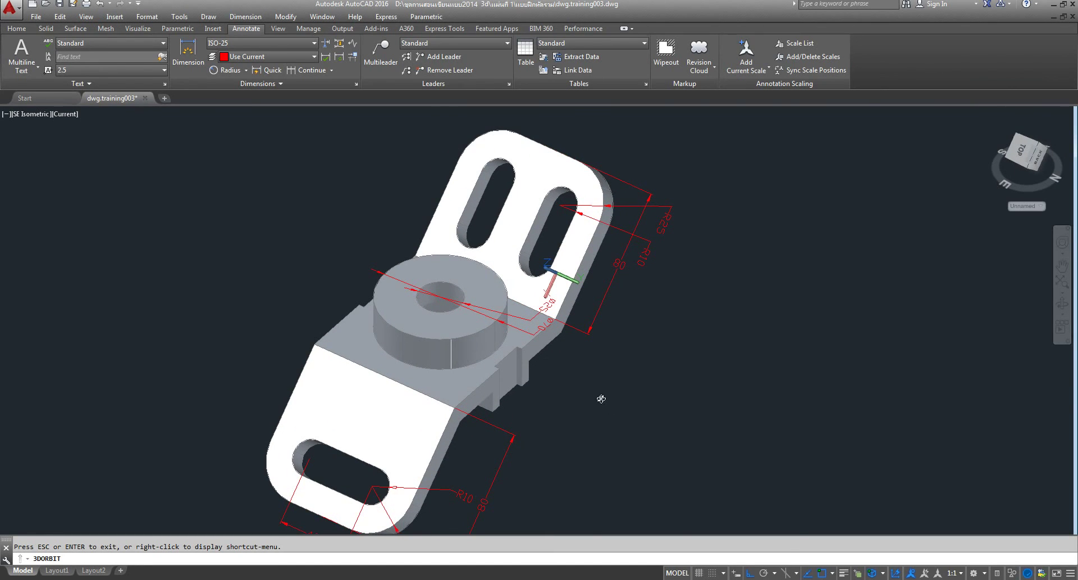
{"action": "middle_click_drag", "start_coordinate": [601, 399], "coordinate": [642, 391]}
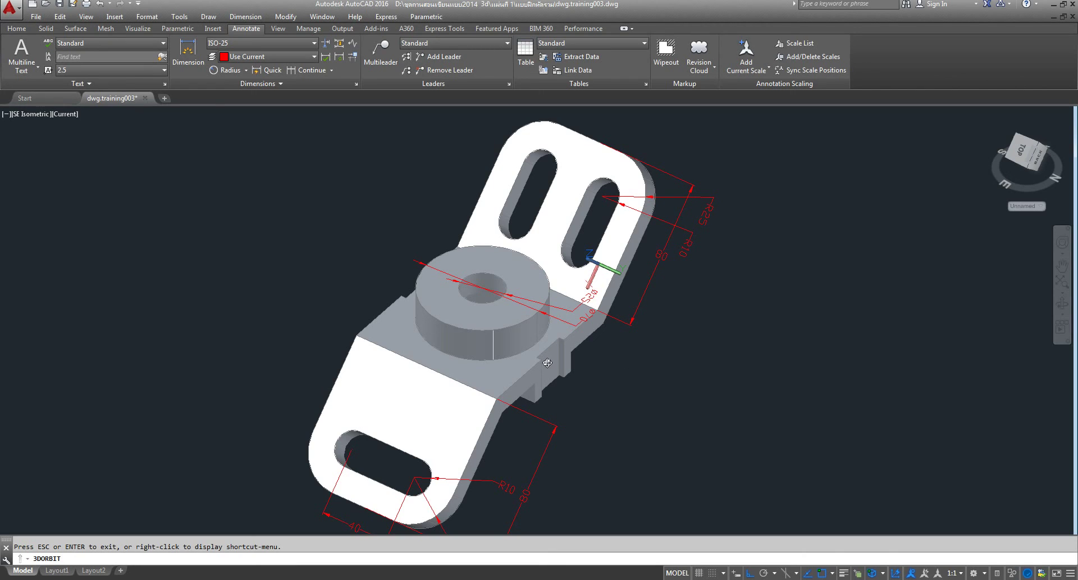
{"action": "right_click", "coordinate": [612, 342]}
{"action": "left_click", "coordinate": [629, 348]}
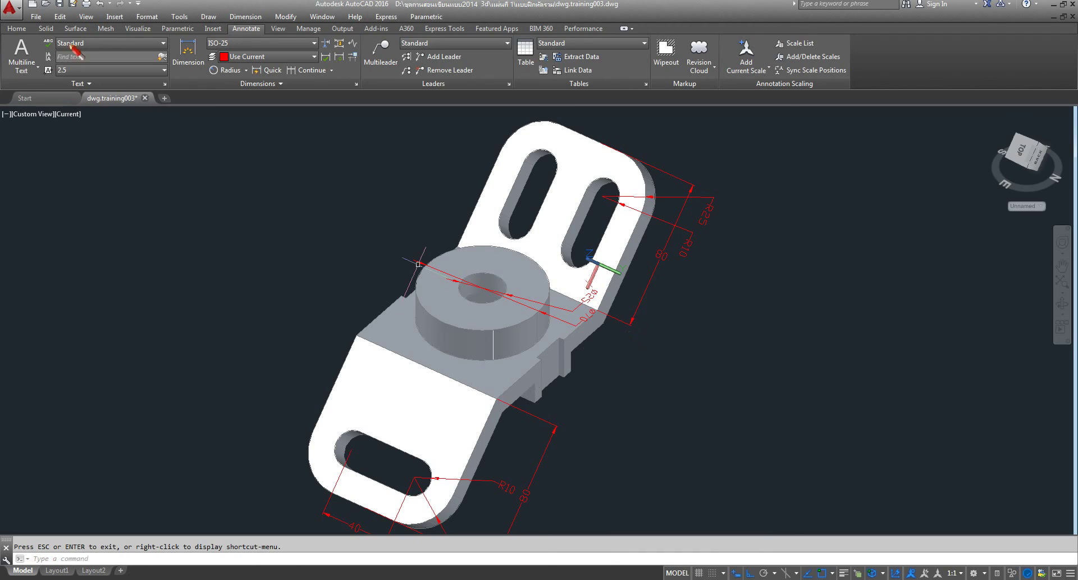
Start aligning the UCS to a face of the bracket solid with Face UCS.
{"action": "left_click", "coordinate": [16, 28]}
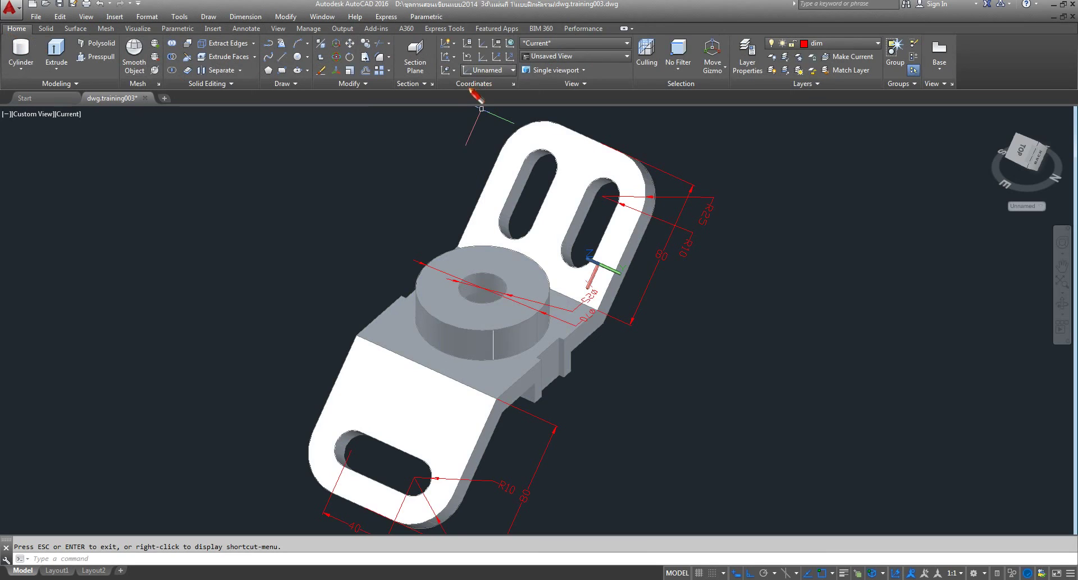
{"action": "left_click", "coordinate": [453, 70]}
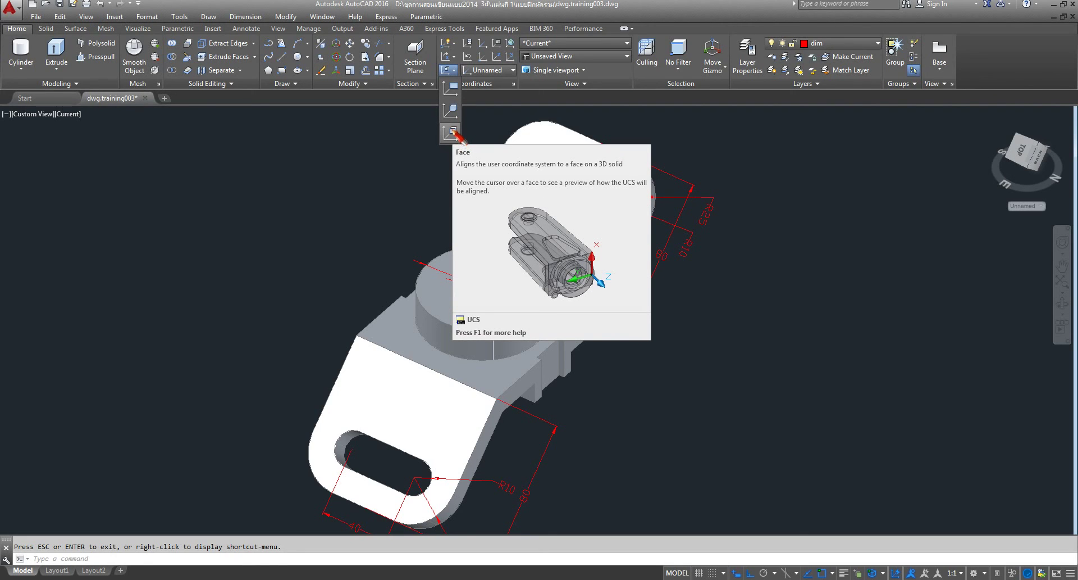
{"action": "left_click", "coordinate": [452, 132]}
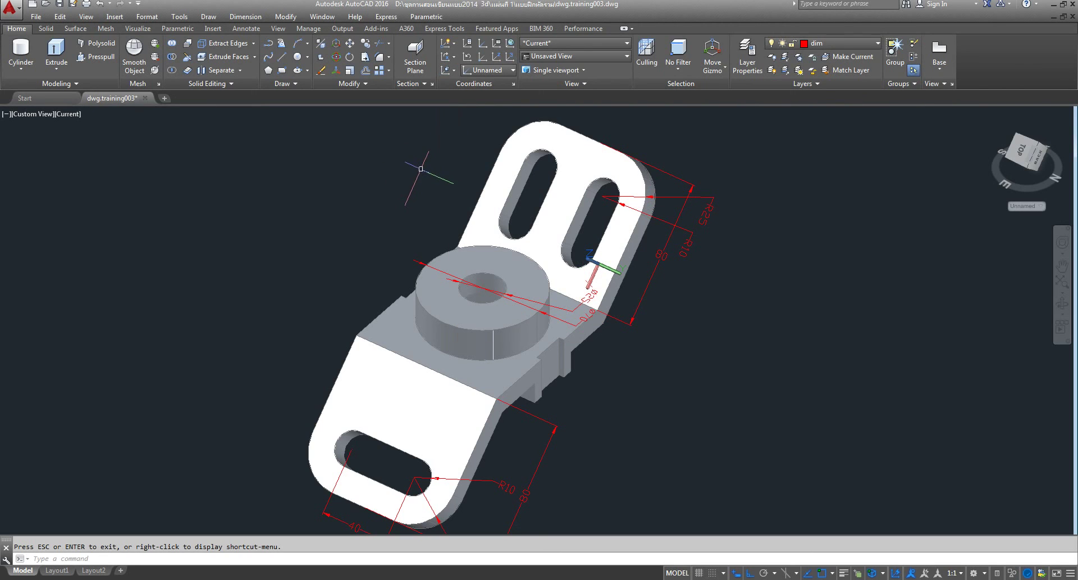
{"action": "scroll", "coordinate": [422, 166], "scroll_direction": "down", "scroll_amount": 2}
{"action": "scroll", "coordinate": [463, 183], "scroll_direction": "up", "scroll_amount": 1}
{"action": "middle_click_drag", "start_coordinate": [463, 183], "coordinate": [474, 197]}
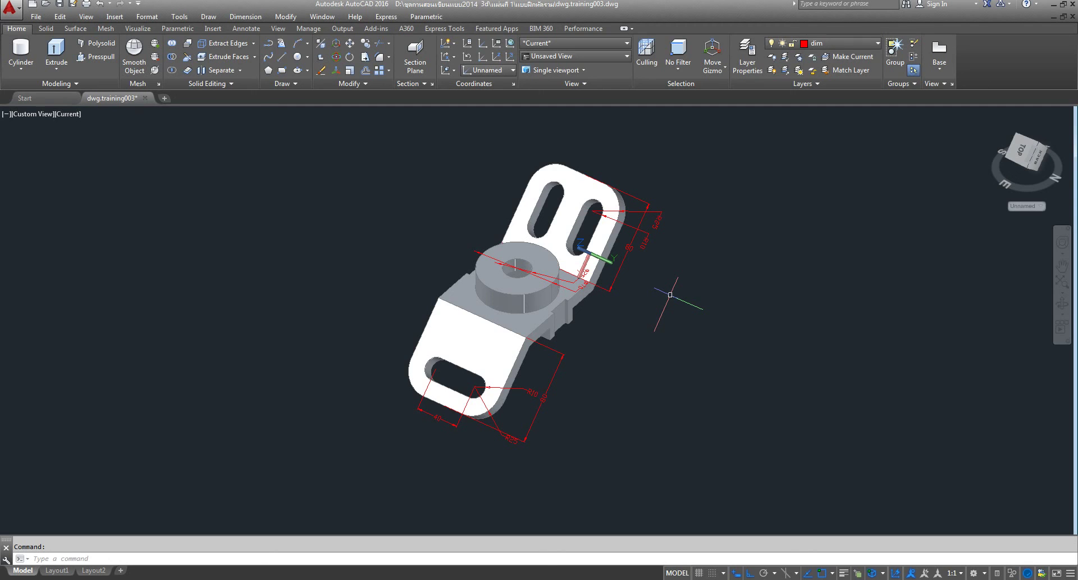
Try freezing the dim layer, which is refused while it is current.
{"action": "middle_click_drag", "start_coordinate": [584, 247], "coordinate": [542, 275]}
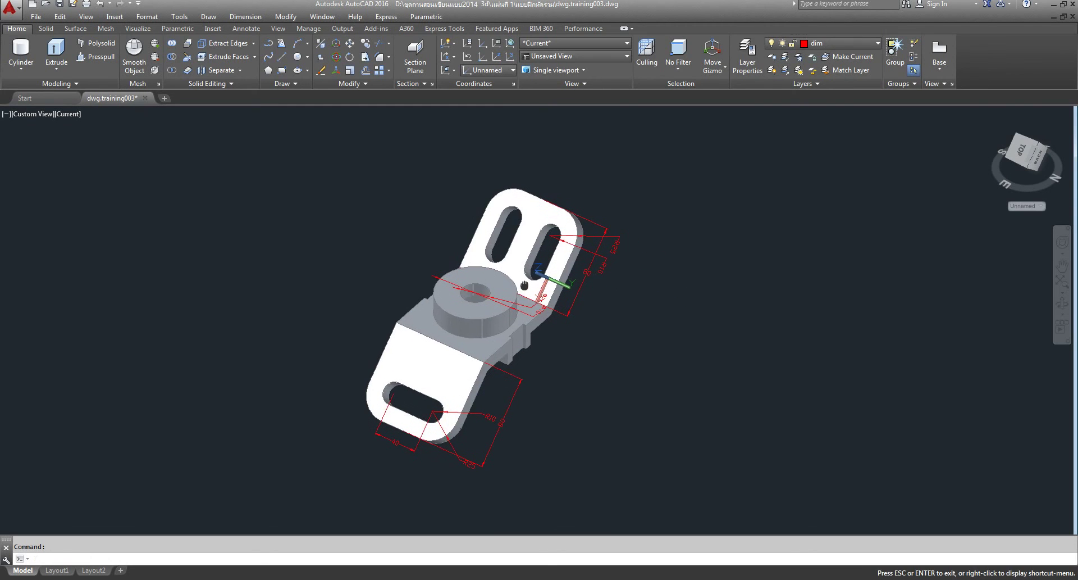
{"action": "middle_click_drag", "start_coordinate": [624, 289], "coordinate": [649, 273]}
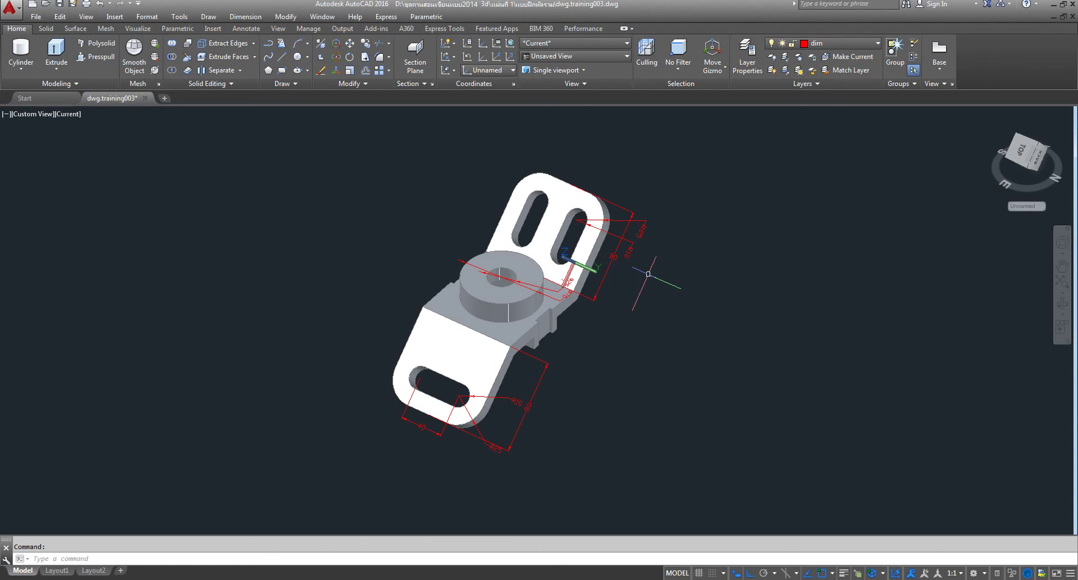
{"action": "scroll", "coordinate": [537, 278], "scroll_direction": "up", "scroll_amount": 3}
{"action": "scroll", "coordinate": [536, 278], "scroll_direction": "down", "scroll_amount": 2}
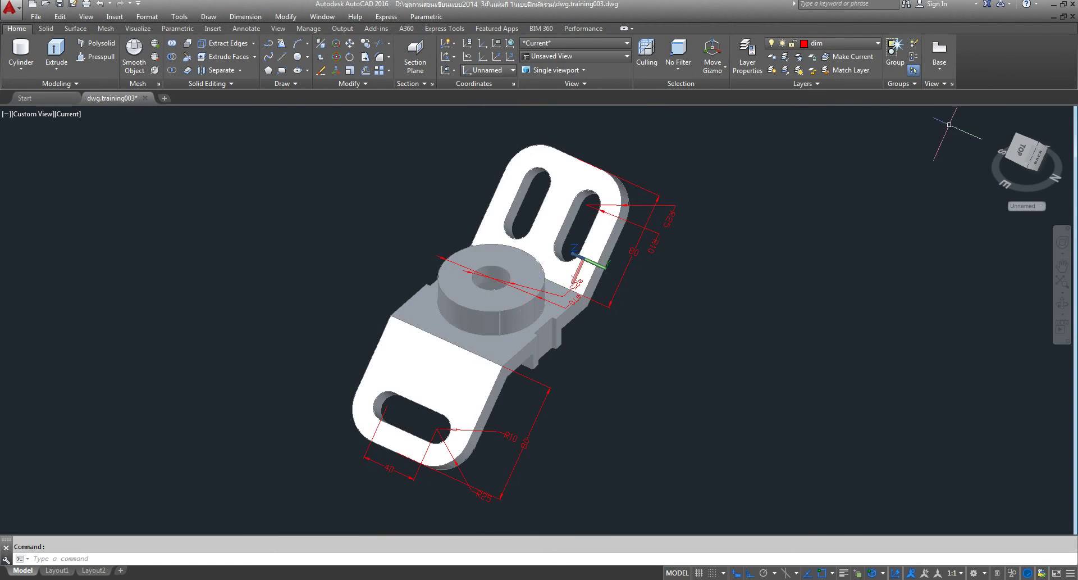
{"action": "left_click", "coordinate": [878, 43]}
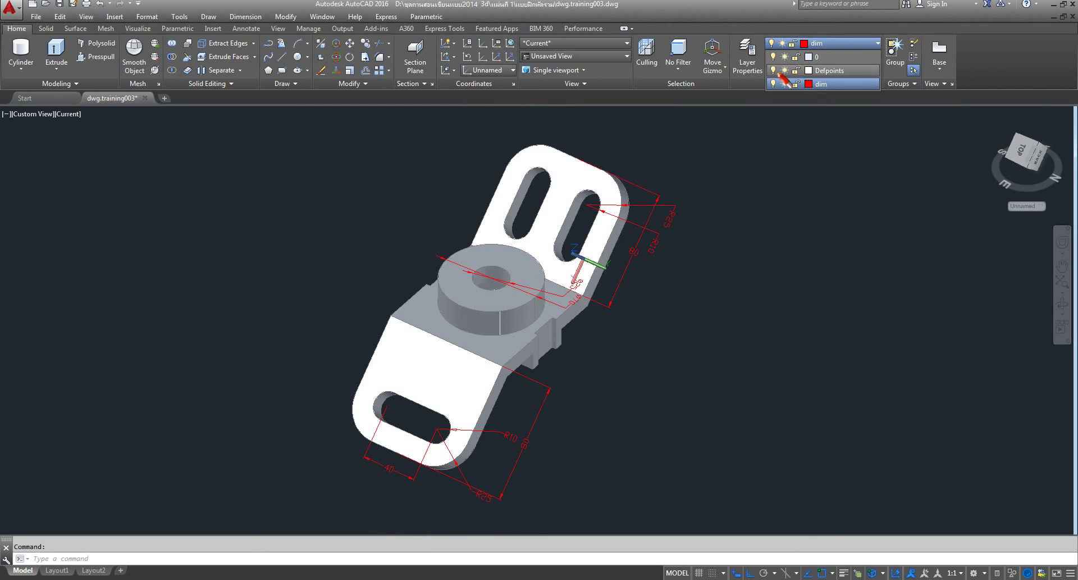
{"action": "left_click", "coordinate": [785, 83]}
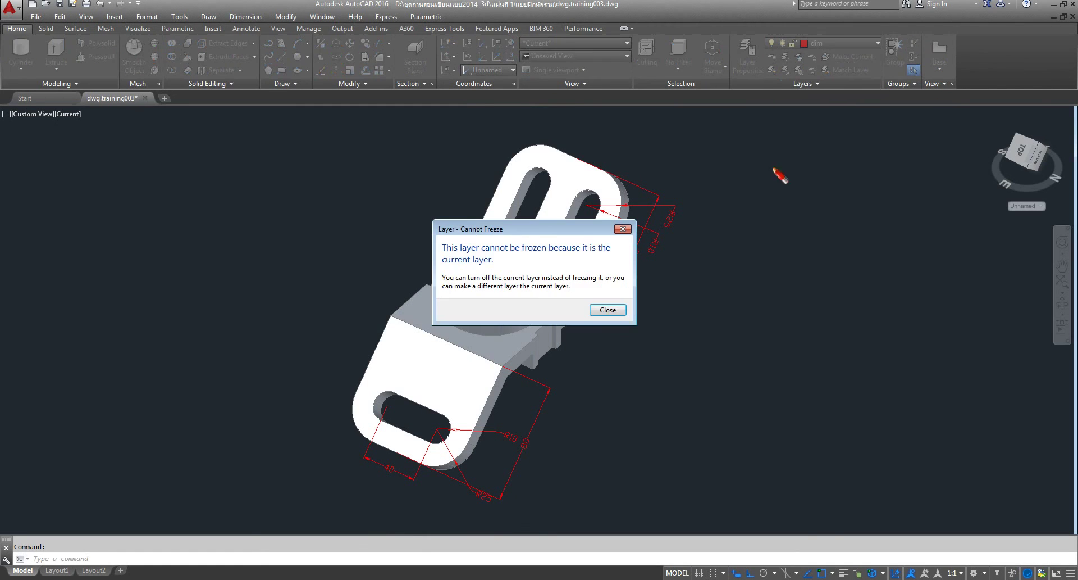
{"action": "left_click", "coordinate": [609, 310]}
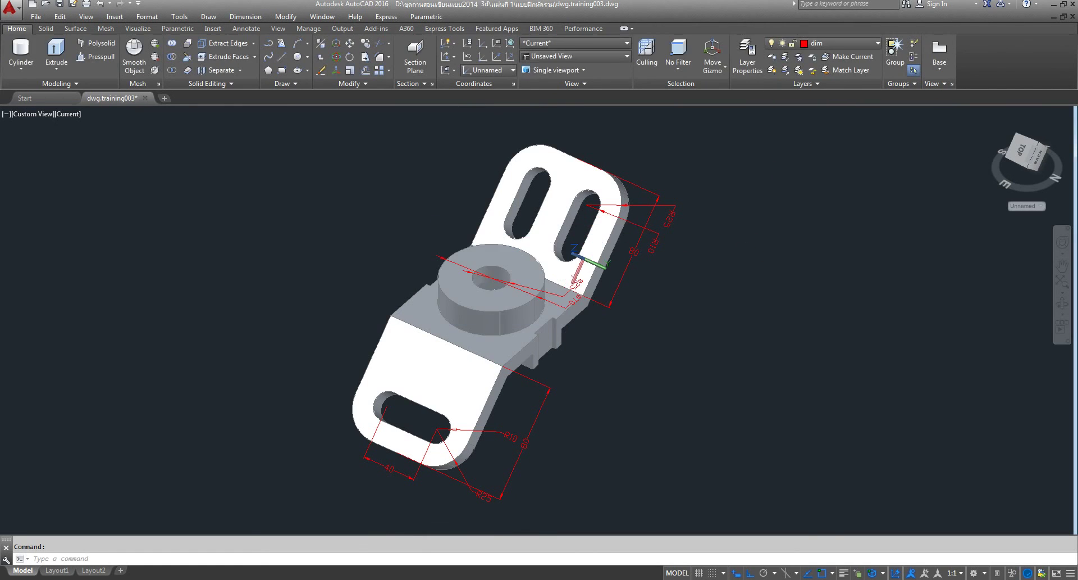
Make layer 0 current and freeze the dim layer to hide the red dimensions.
{"action": "left_click", "coordinate": [879, 45]}
{"action": "left_click", "coordinate": [826, 56]}
{"action": "left_click", "coordinate": [879, 45]}
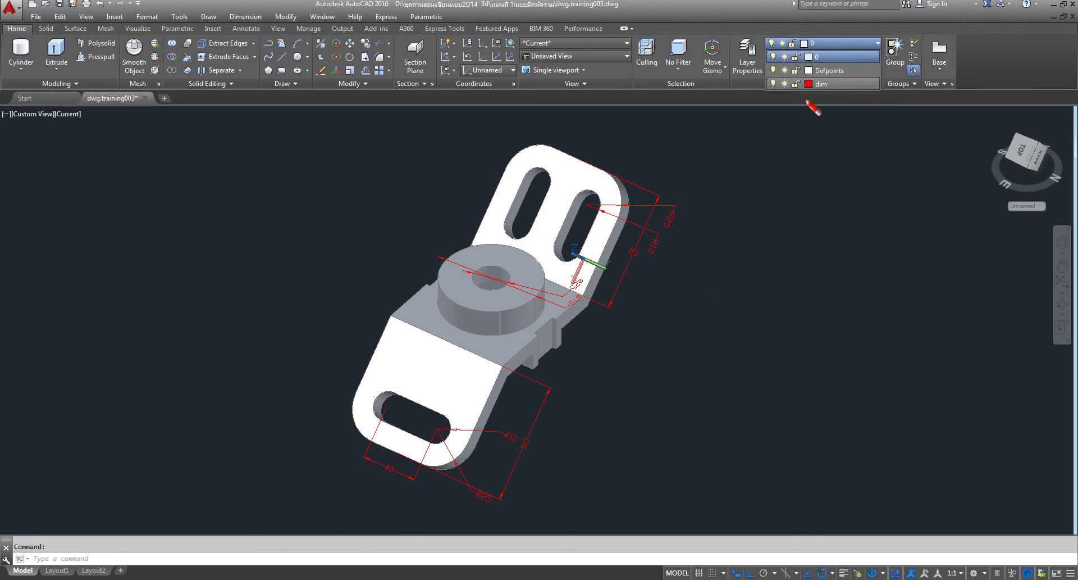
{"action": "left_click", "coordinate": [785, 83]}
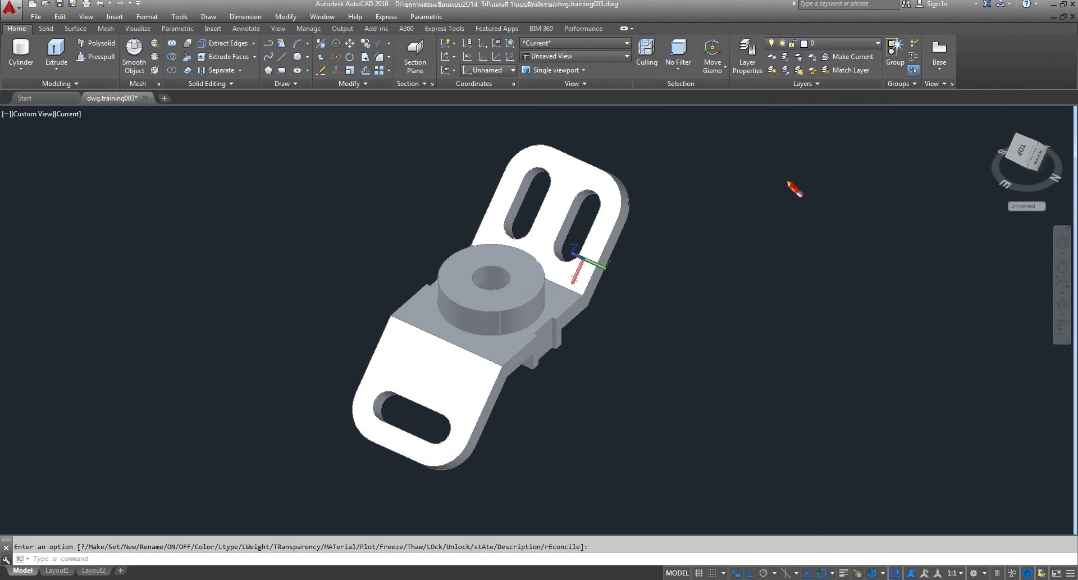
{"action": "scroll", "coordinate": [547, 261], "scroll_direction": "up", "scroll_amount": 2}
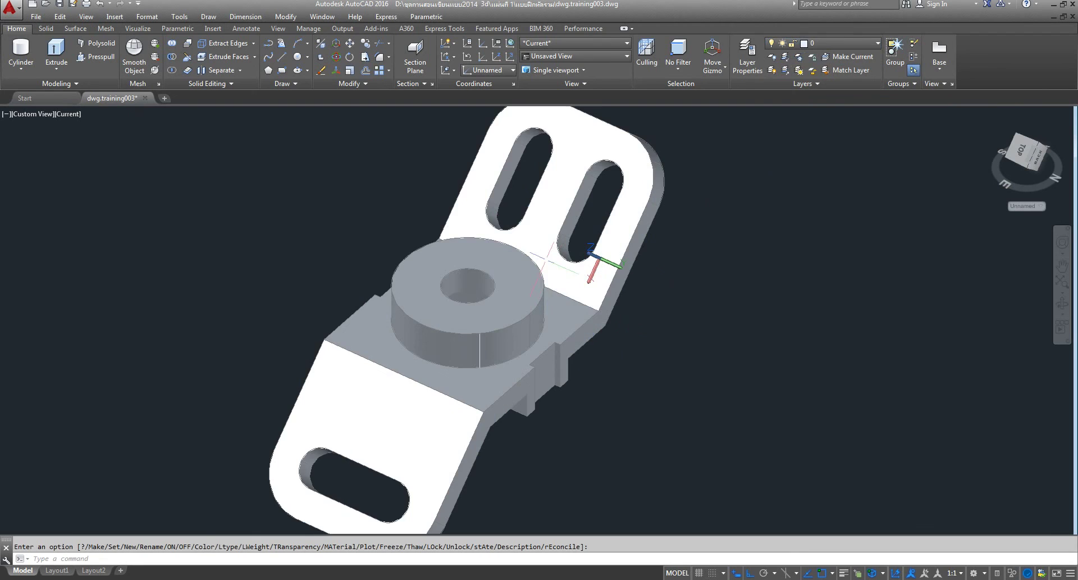
Orbit the bracket to a near-front view.
{"action": "left_click", "coordinate": [1067, 304]}
{"action": "mouse_move", "coordinate": [619, 371]}
{"action": "left_mouse_down"}
{"action": "mouse_move", "coordinate": [817, 300]}
{"action": "mouse_move", "coordinate": [696, 250]}
{"action": "left_mouse_up"}
{"action": "right_click", "coordinate": [694, 249]}
{"action": "left_click", "coordinate": [714, 256]}
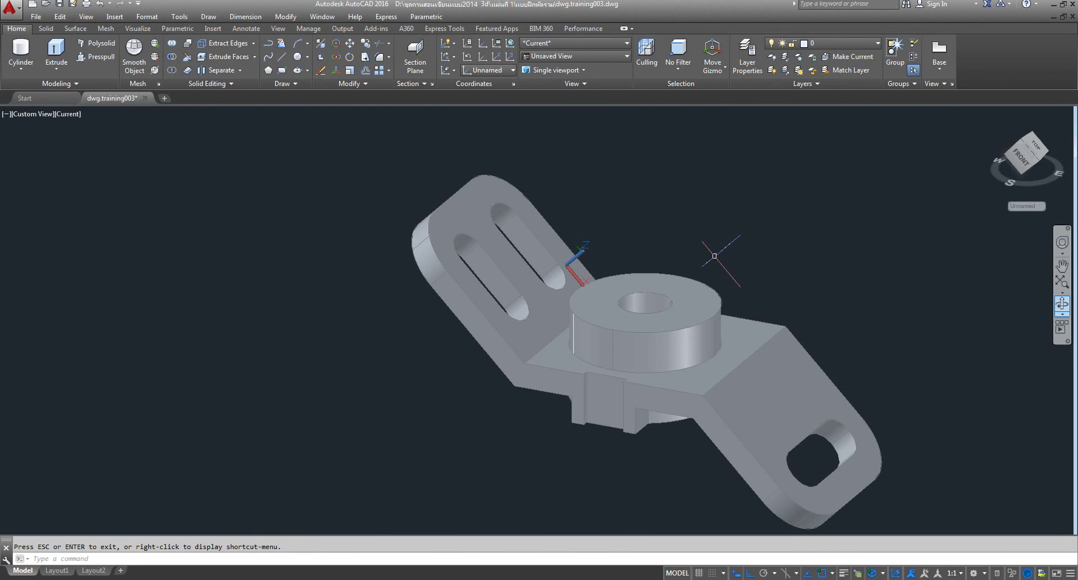